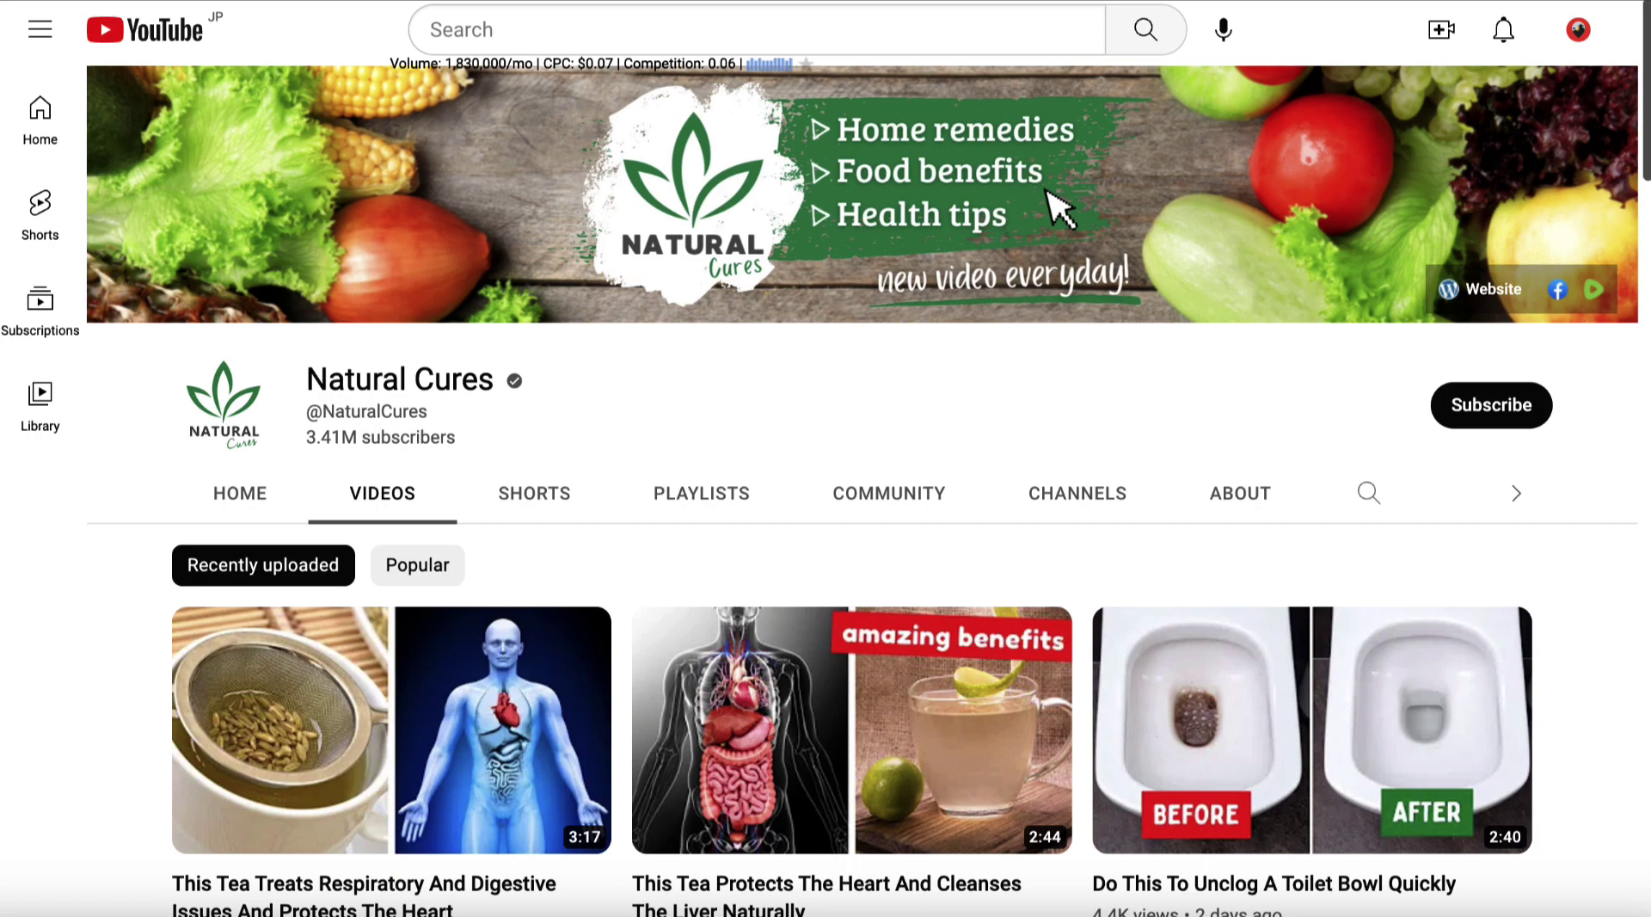
Browse the recently uploaded videos on the Natural Cures YouTube channel for a topic idea
scroll(1155, 492, down, 7)
scroll(1154, 492, down, 20)
scroll(1157, 495, down, 11)
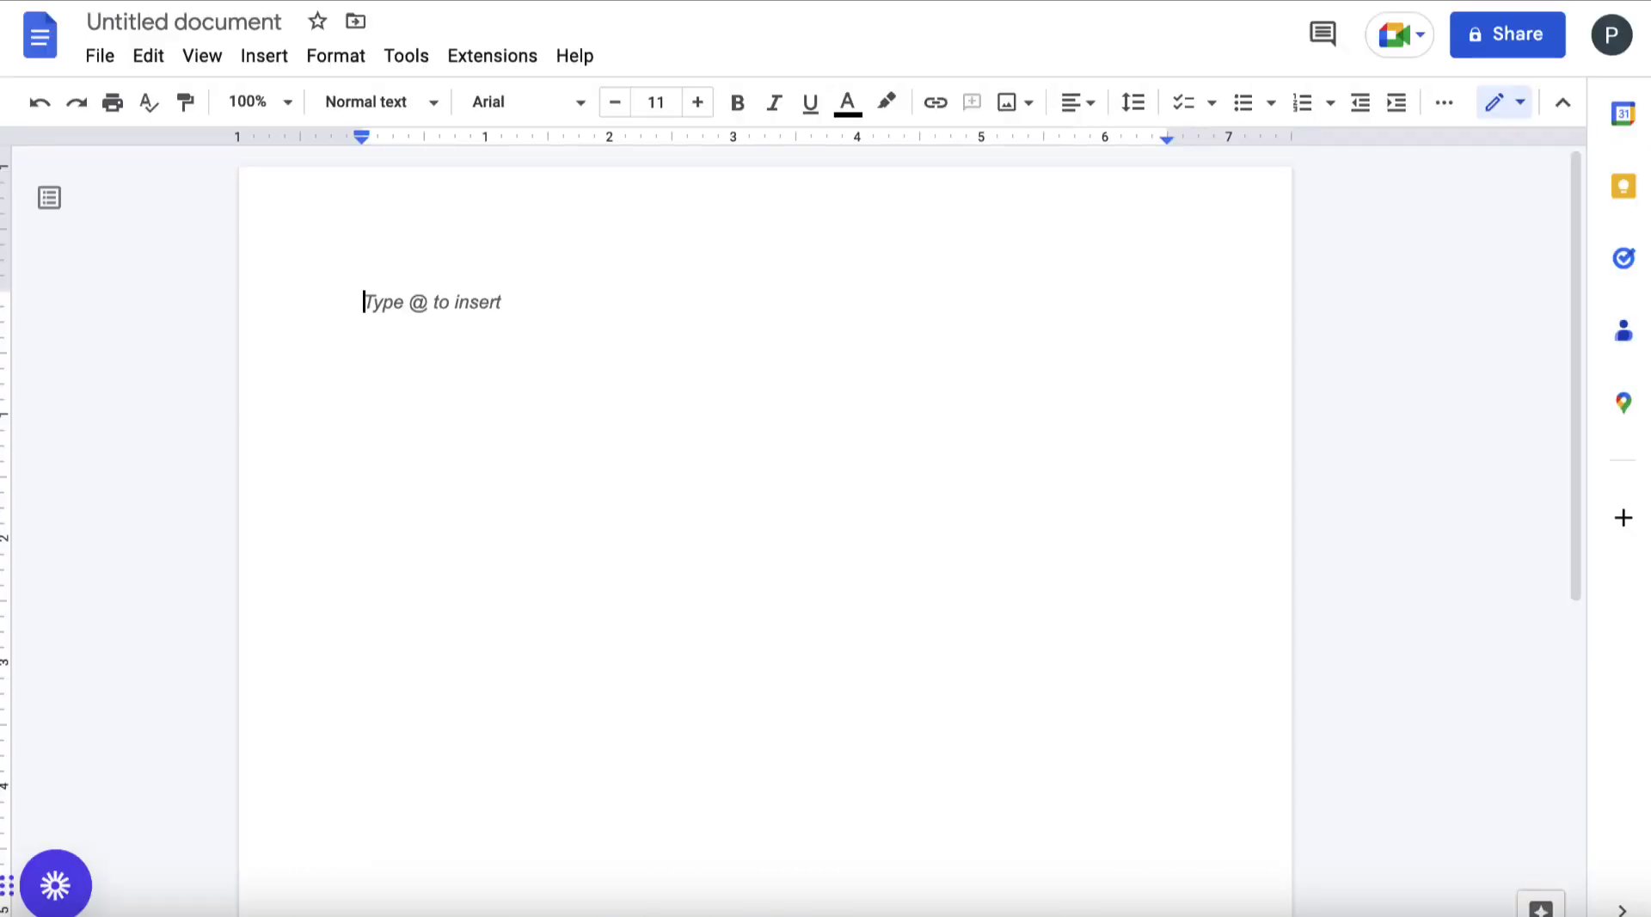
In the blank Google Docs document, enter the title "Apple Cider Vinegar For Bloating" and copy it
text(Apple Cider Vinegar For Bloating)
key(BackSpace)
drag(958, 317, 345, 310)
key(ctrl+c)
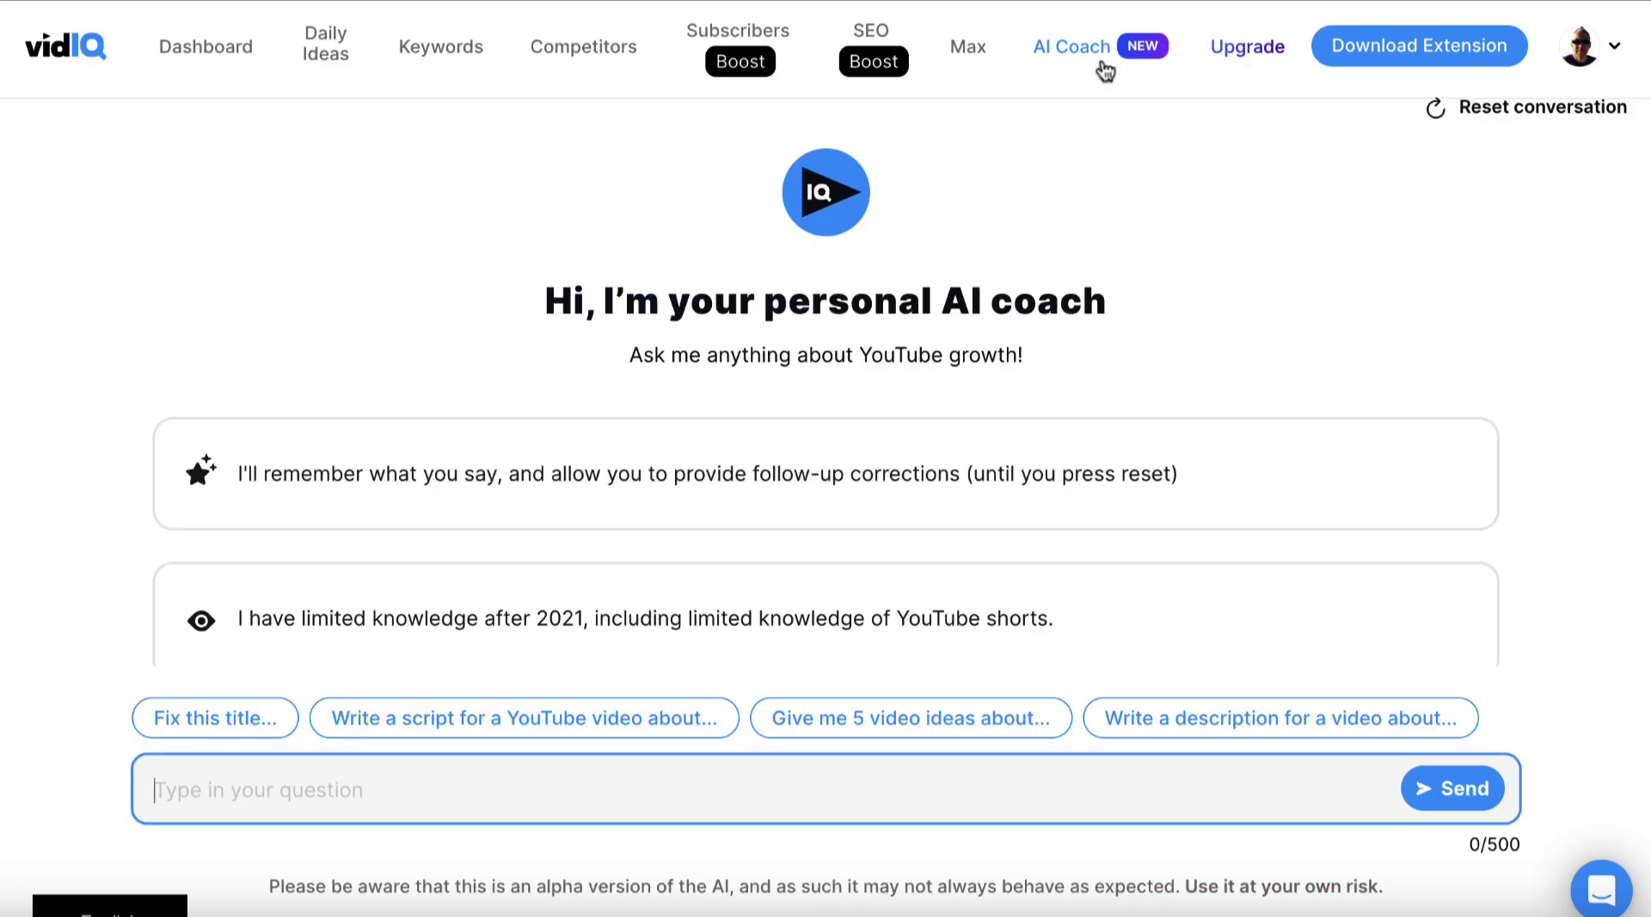
Ask the vidIQ AI Coach to "Write a 45 second script for a YouTube video about Apple Cider Vinegar For Bloating"
click(1090, 59)
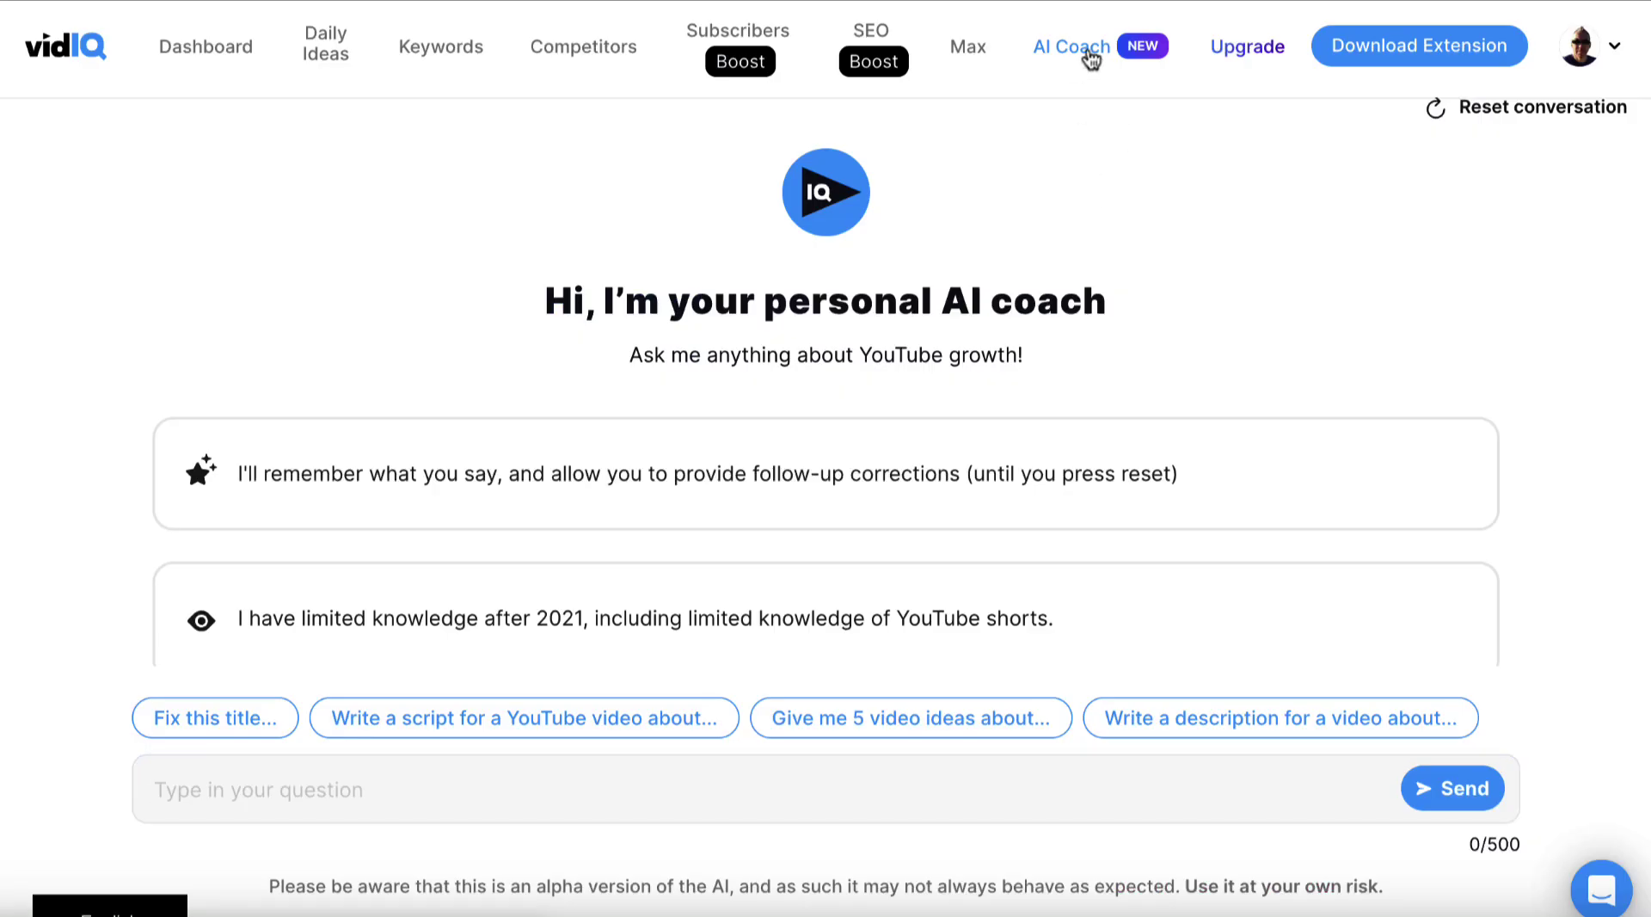
scroll(1059, 258, down, 1)
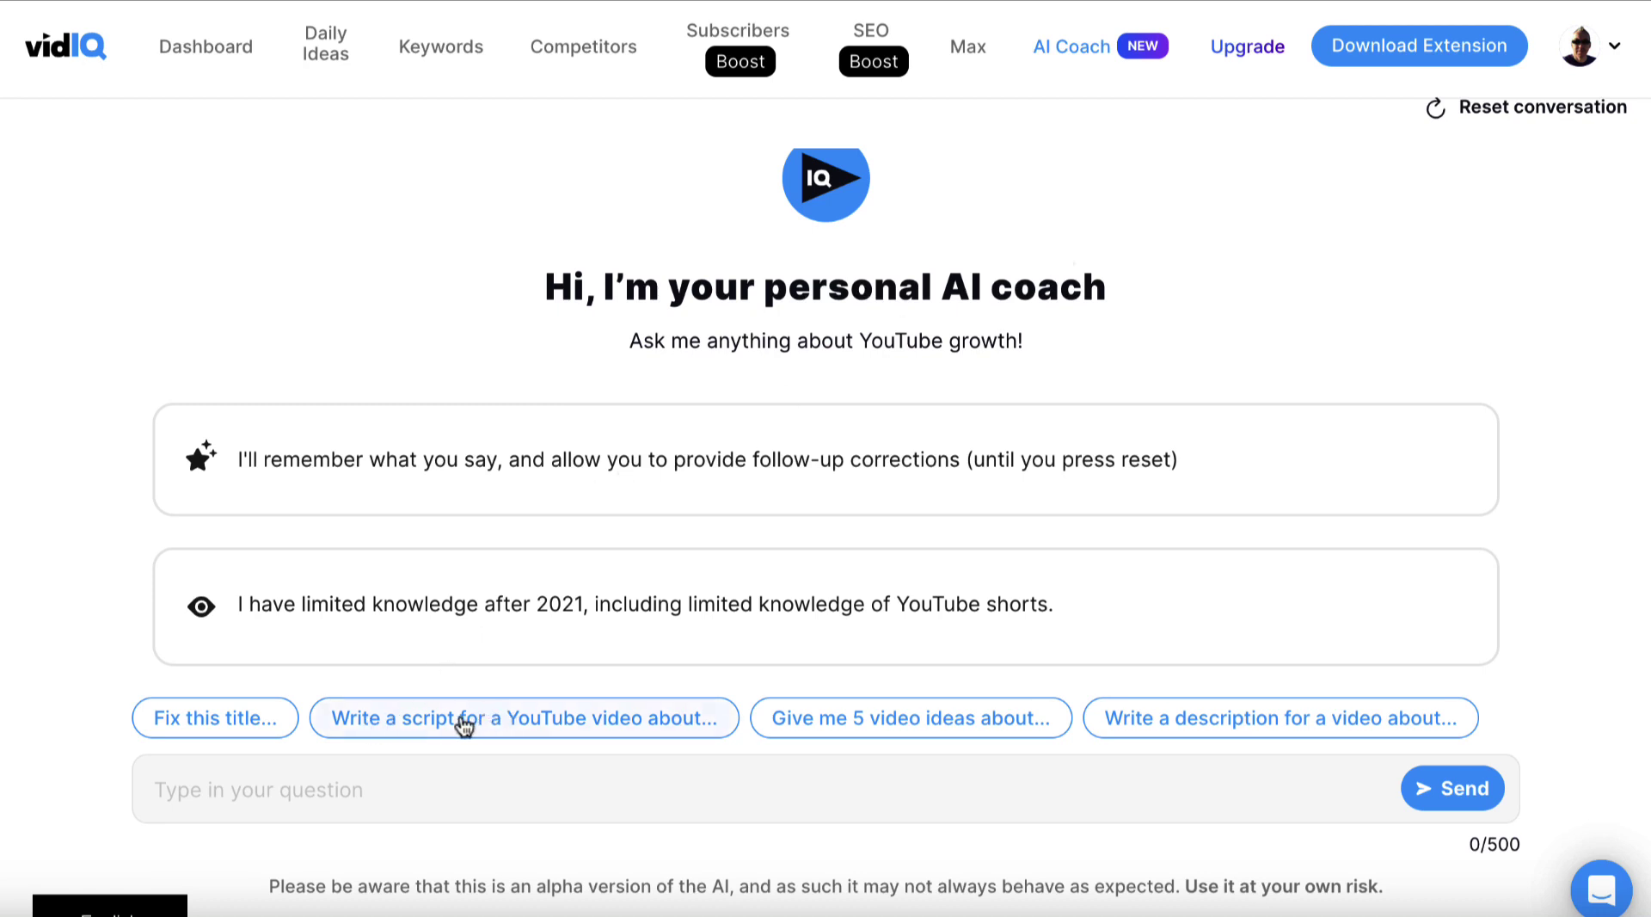
click(464, 727)
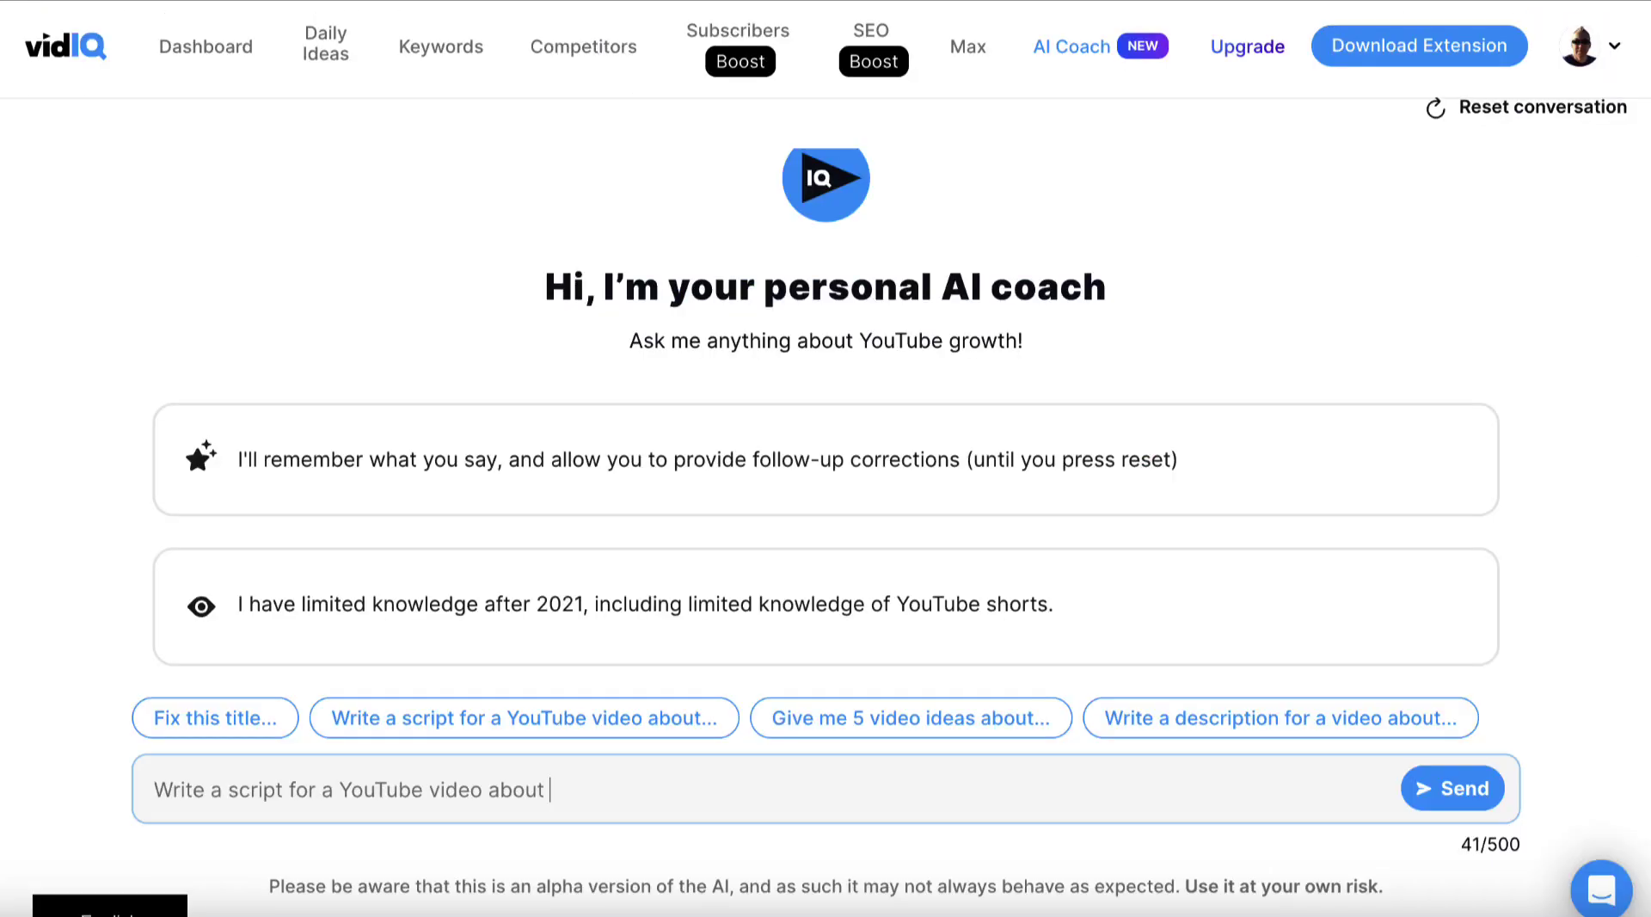
key(ctrl+v)
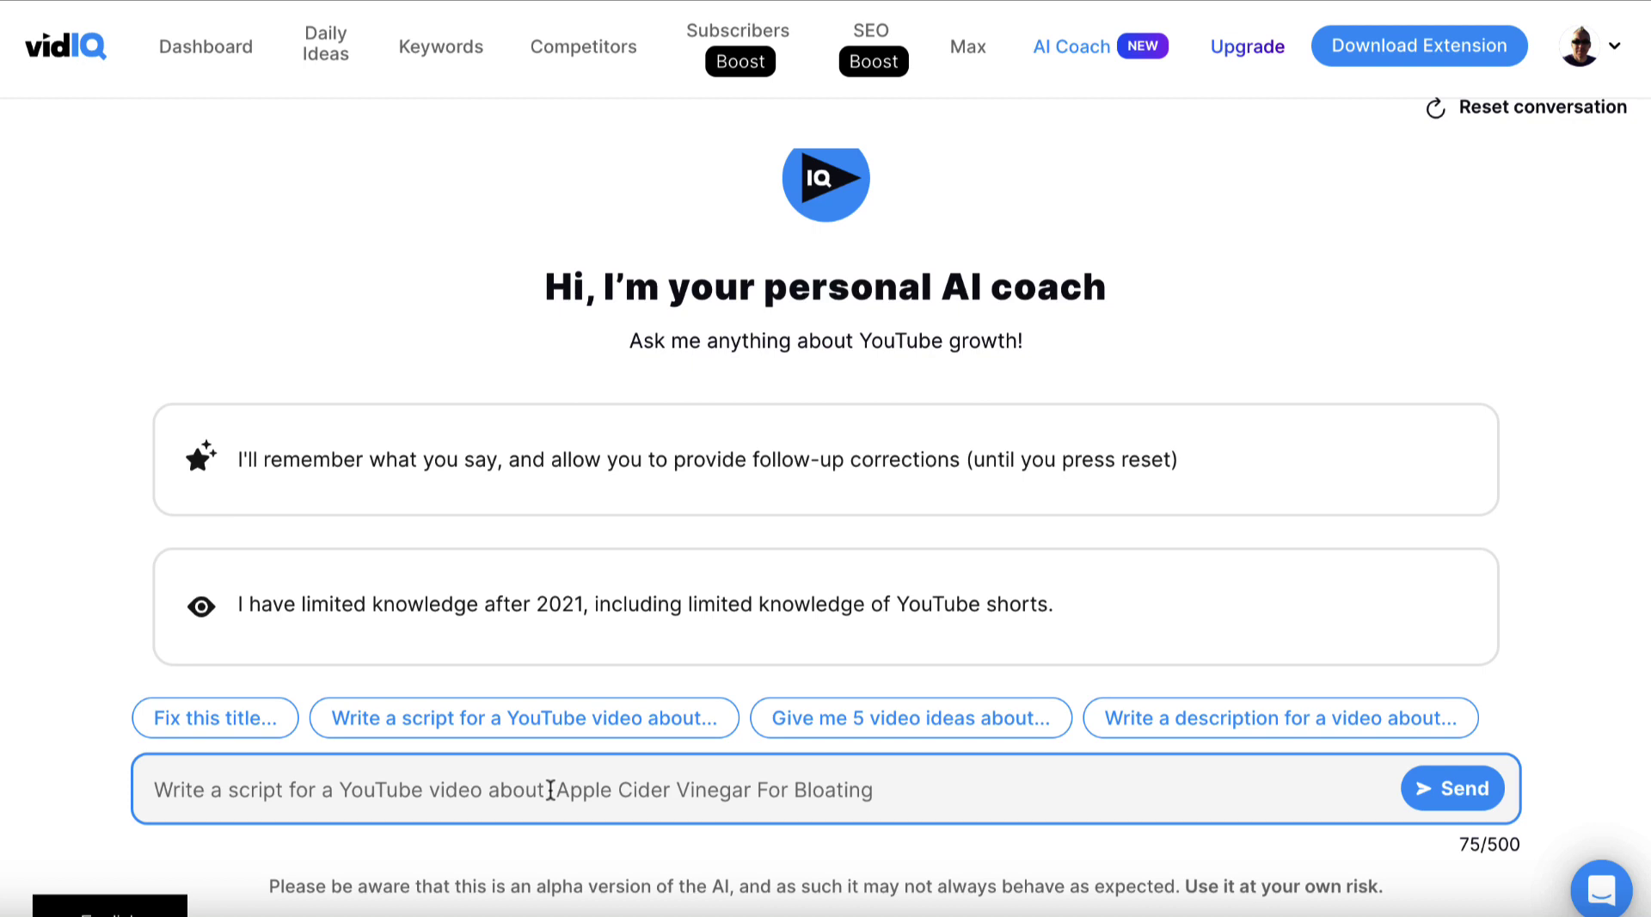
click(228, 791)
text(45 second)
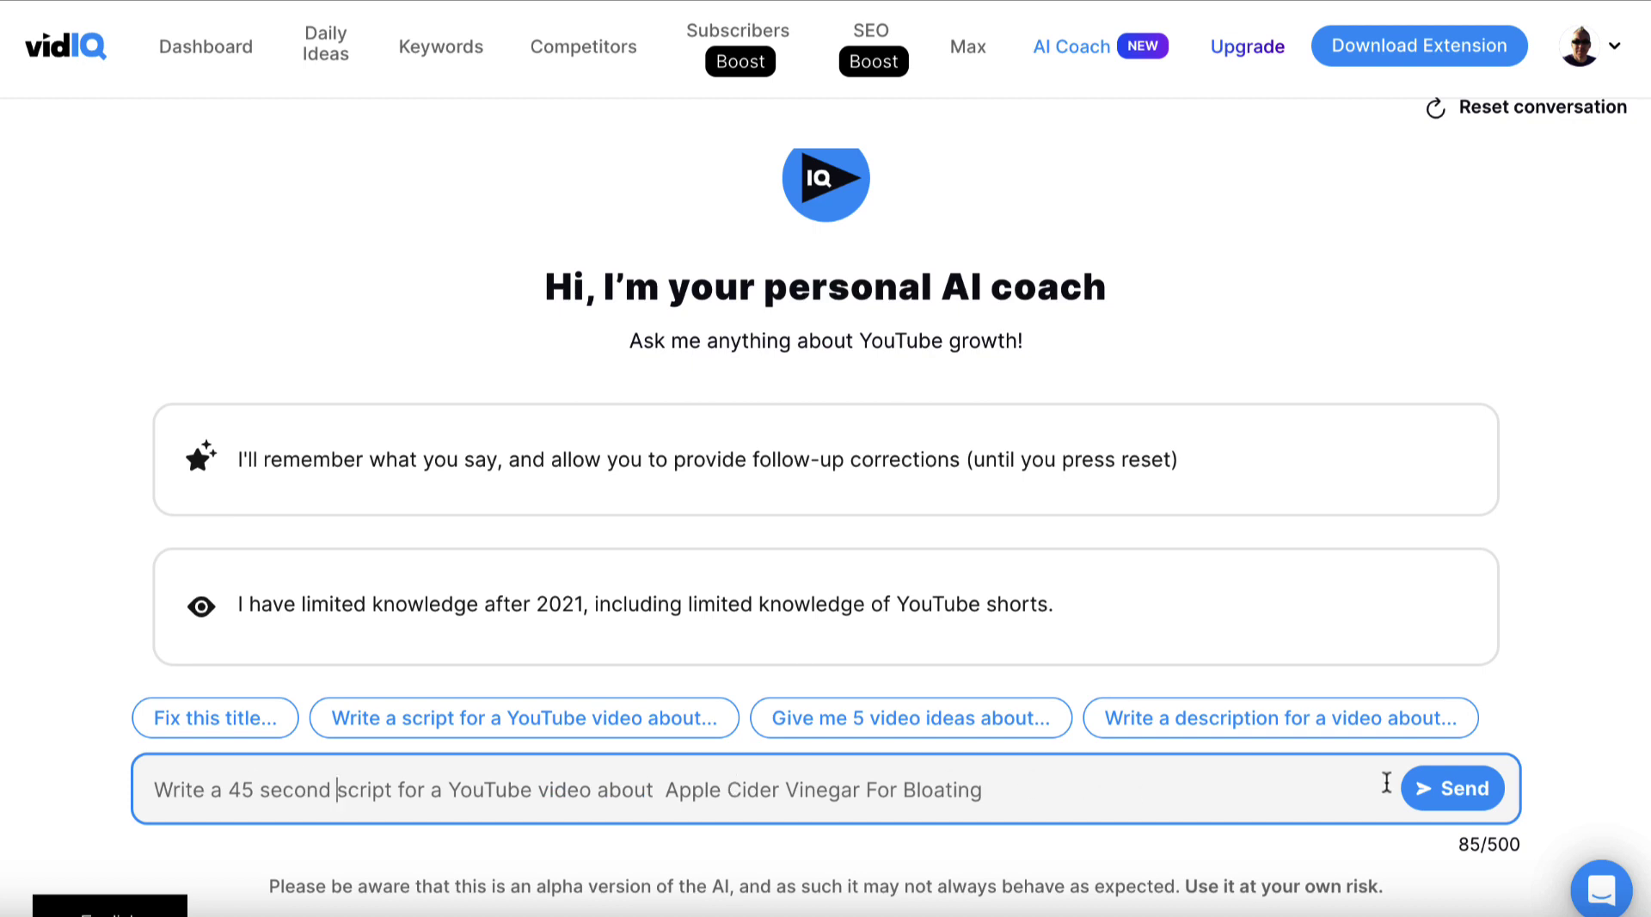
click(1434, 791)
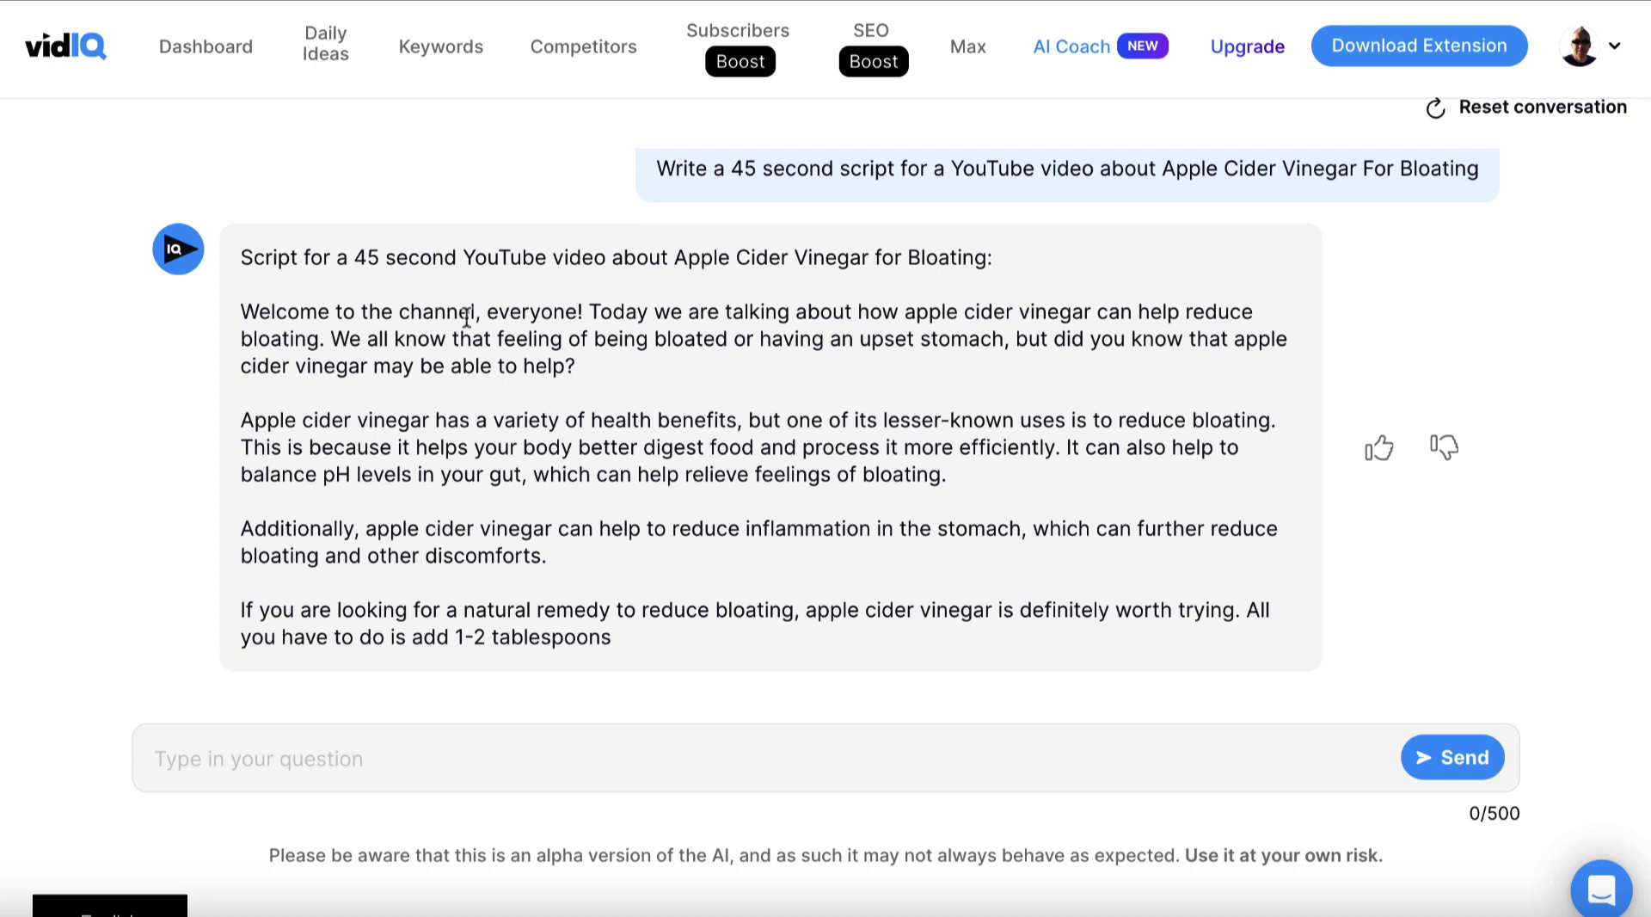
Copy the generated script's body into the Google Docs document below the title and split it into short paragraphs
drag(642, 640, 239, 320)
key(ctrl+c)
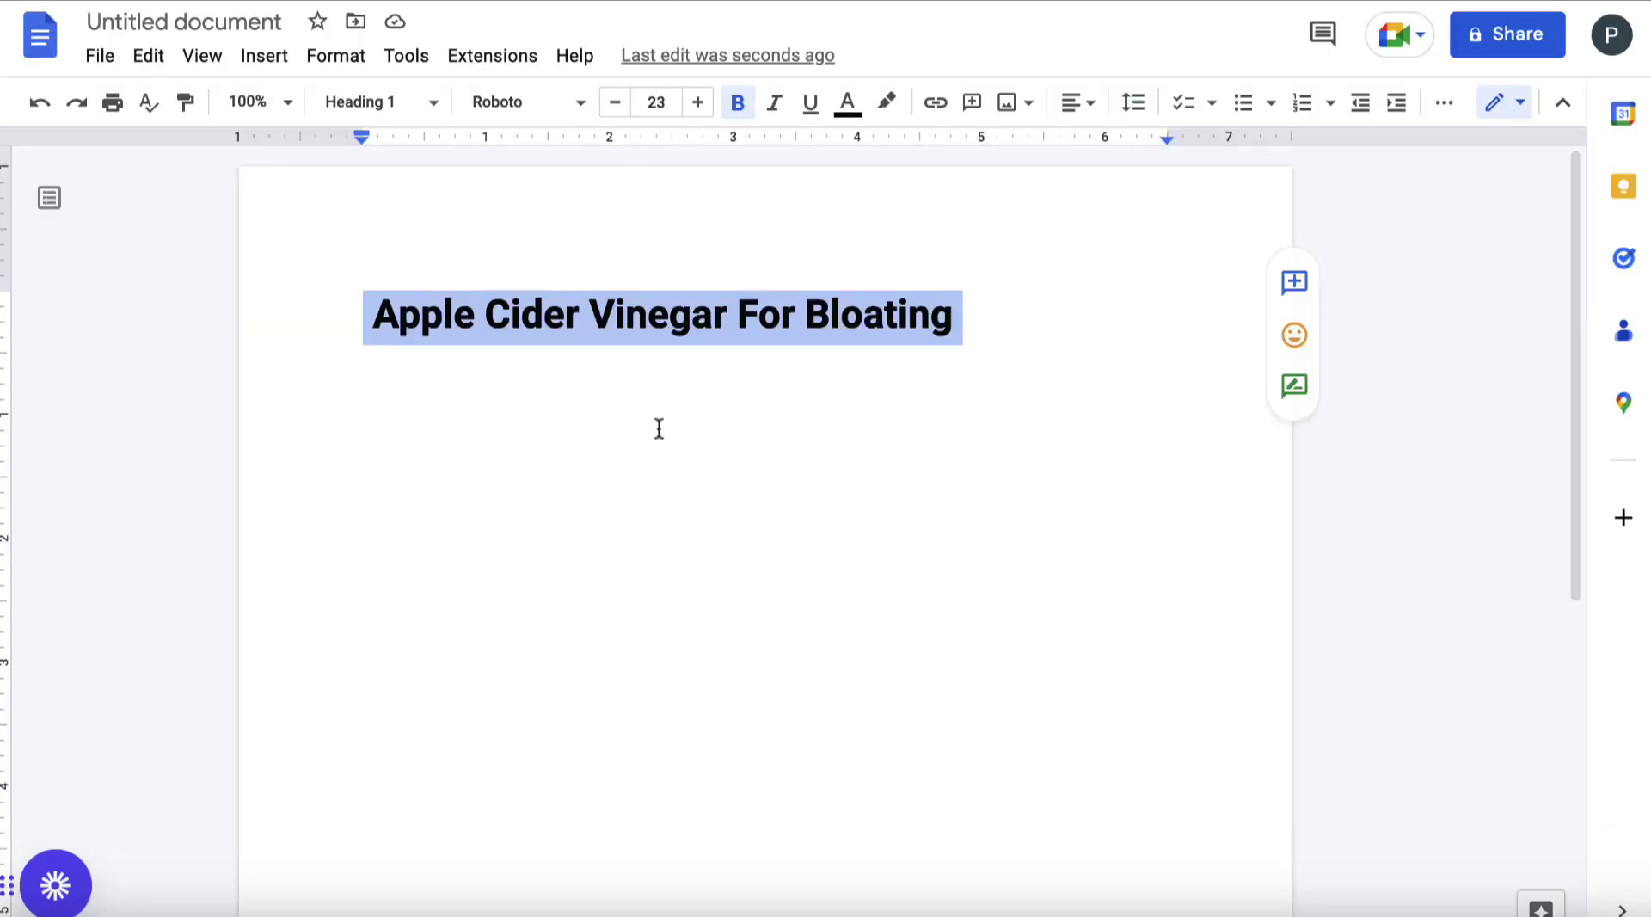
click(670, 442)
key(Return)
key(ctrl+v)
drag(967, 755, 358, 418)
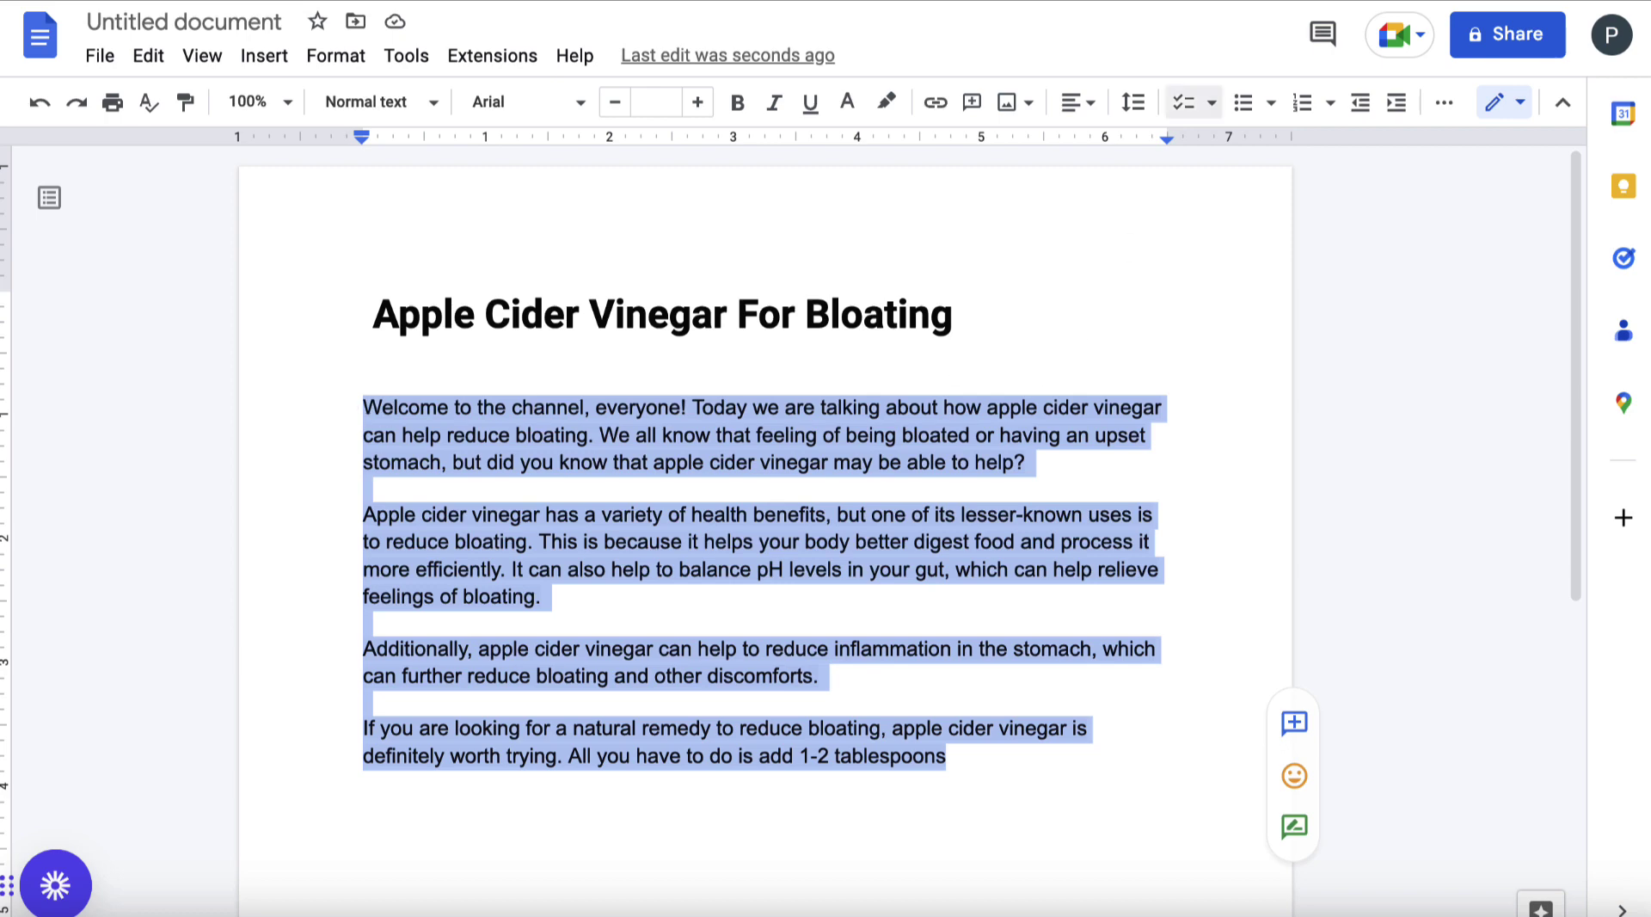
text(Welcome to the channel, everyone! Today we are talking about how apple cider vinegar can help reduce bloating.  We all know that feeling of being bloated or having an upset stomach, but did you know that apple cider vinegar may be able to help?  Apple cider vinegar has a variety of health benefits, but one of its lesser-known uses is to reduce bloating.  This is because it helps your body better digest food and process it more efficiently.  It can also help to balance pH levels in your gut, which can help relieve feelings of bloating.  Additionally, apple cider vinegar can help to reduce inflammation in the stomach, which can further reduce bloating and other discomforts.  If you are looking for a natural remedy to reduce bloating, apple cider vinegar is definitely worth trying.)
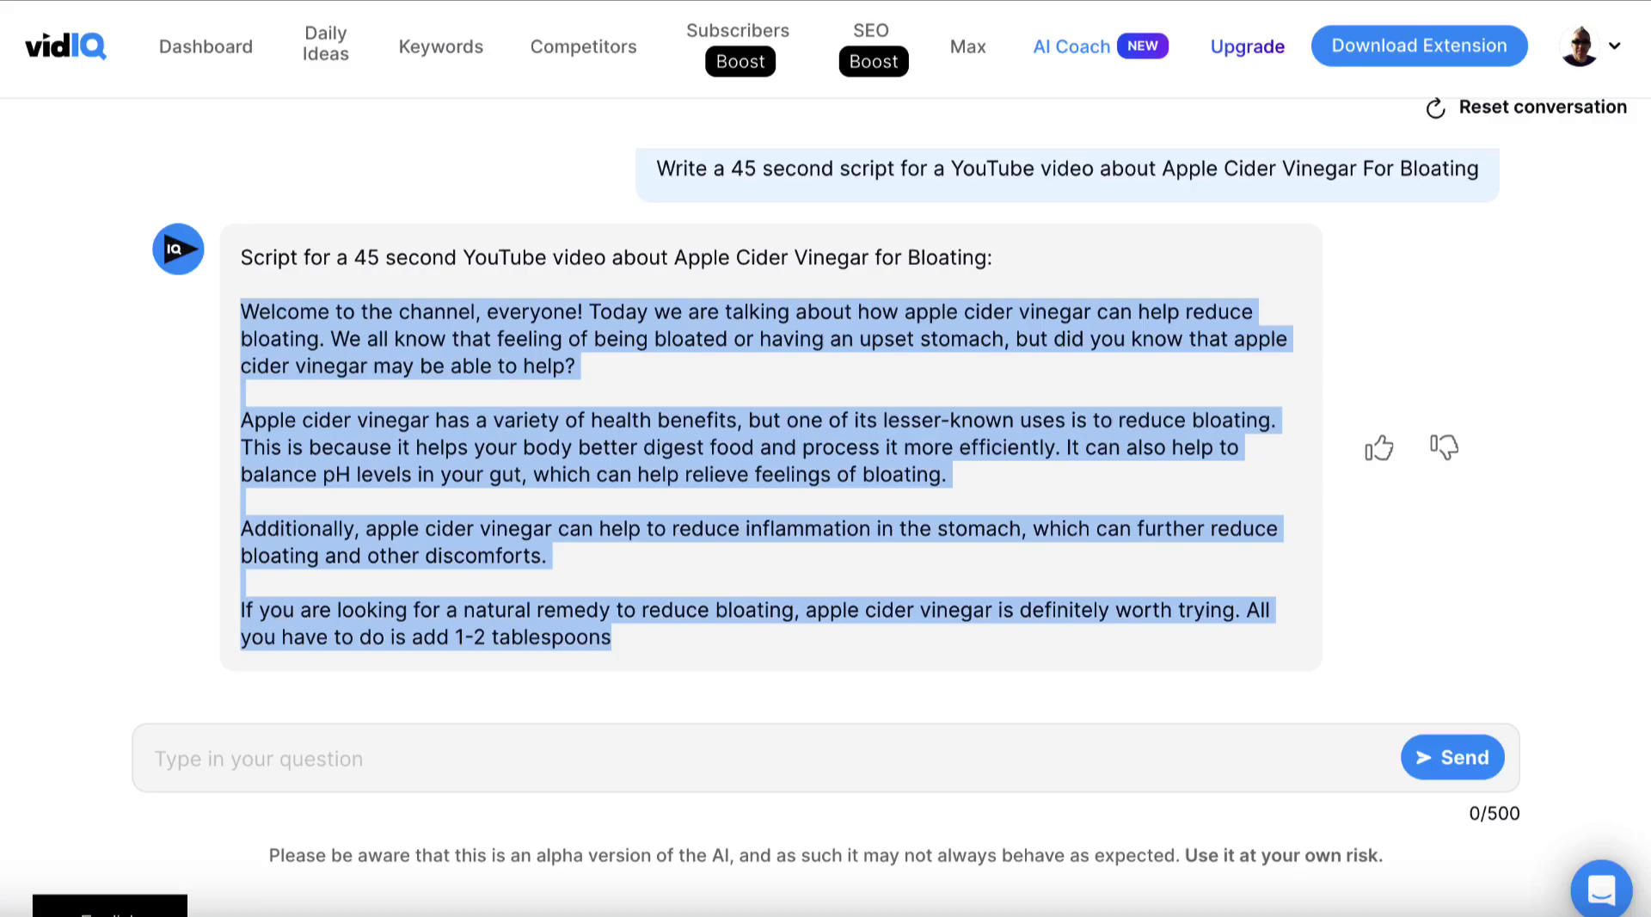
Send "Continue" to the vidIQ AI Coach to get the rest of the script, and look over the whole text
click(527, 743)
text(Continue)
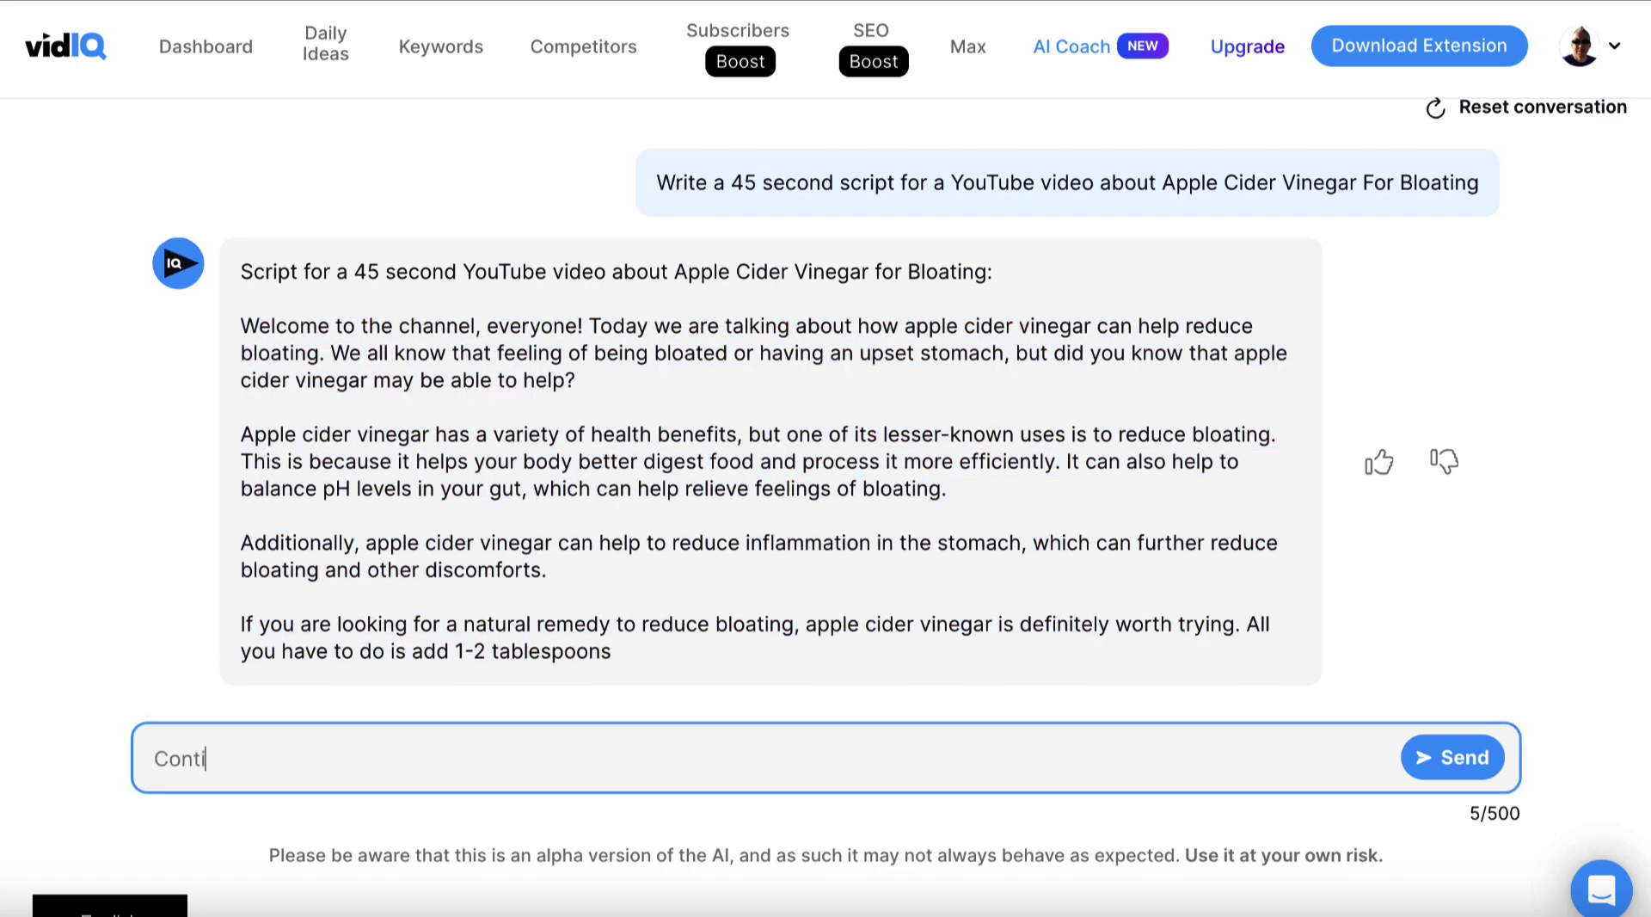
click(1433, 760)
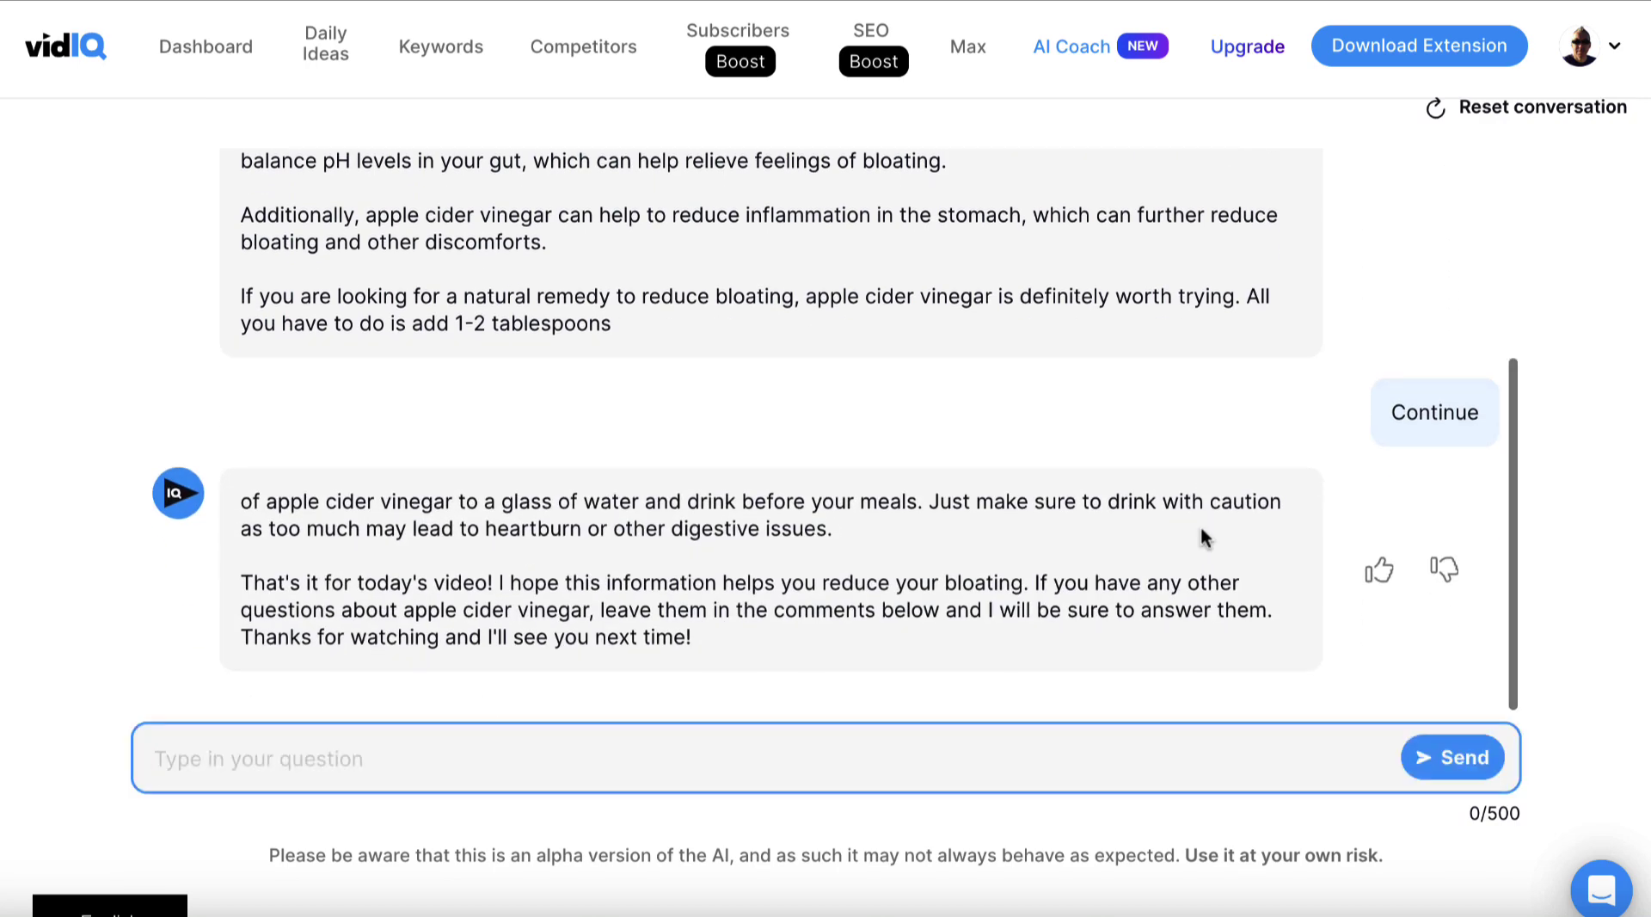
scroll(1011, 400, up, 4)
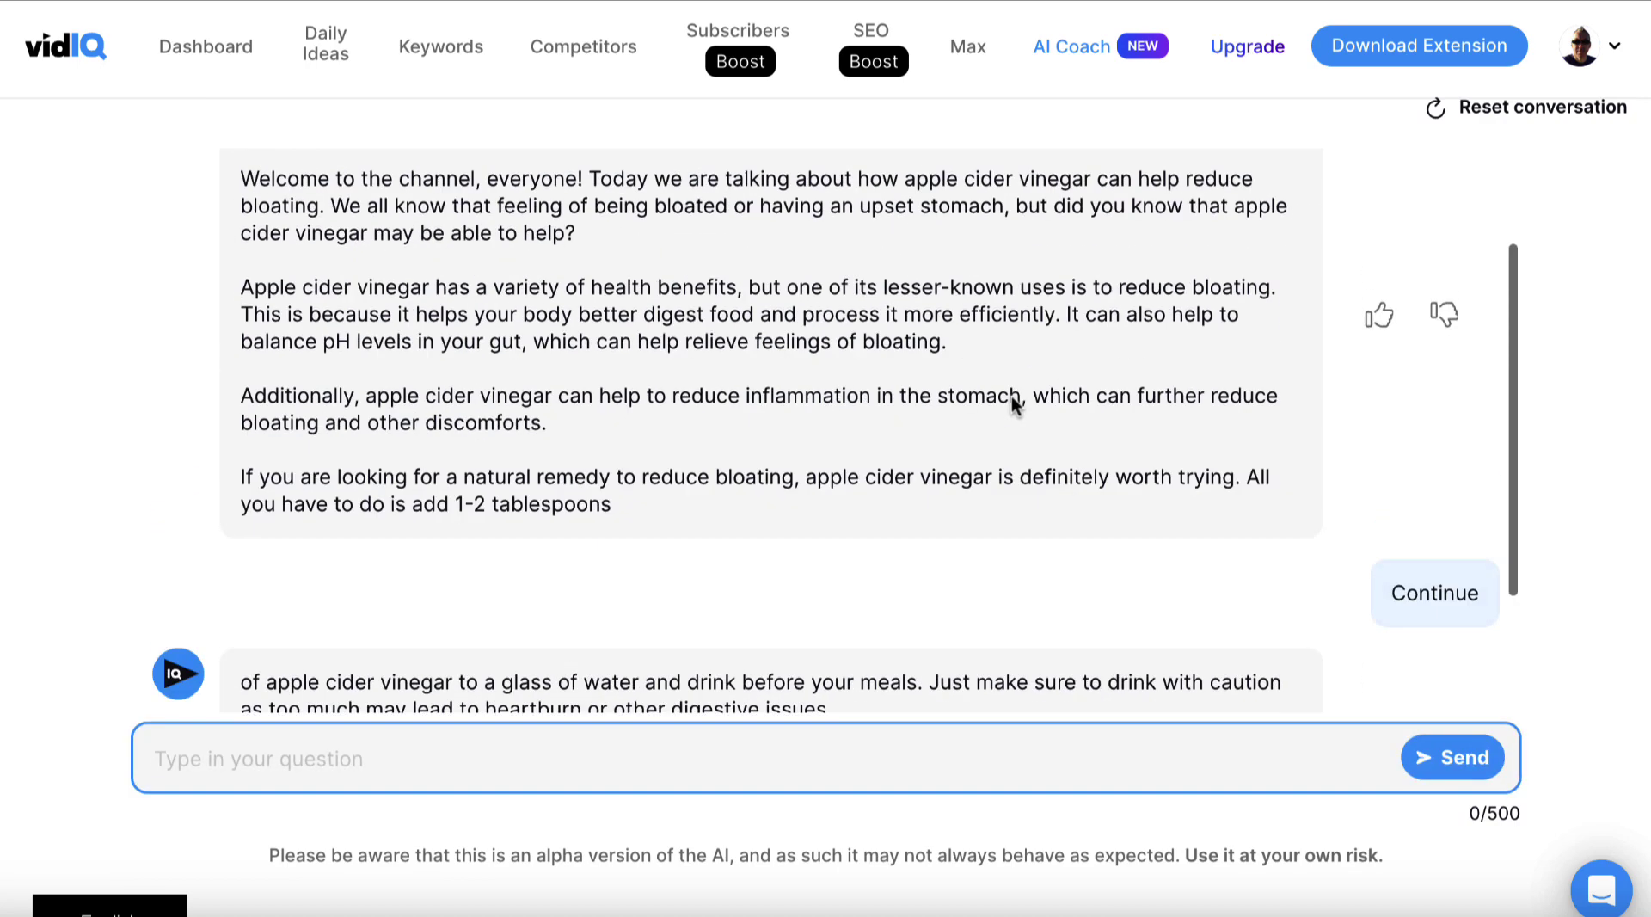
drag(757, 182, 733, 182)
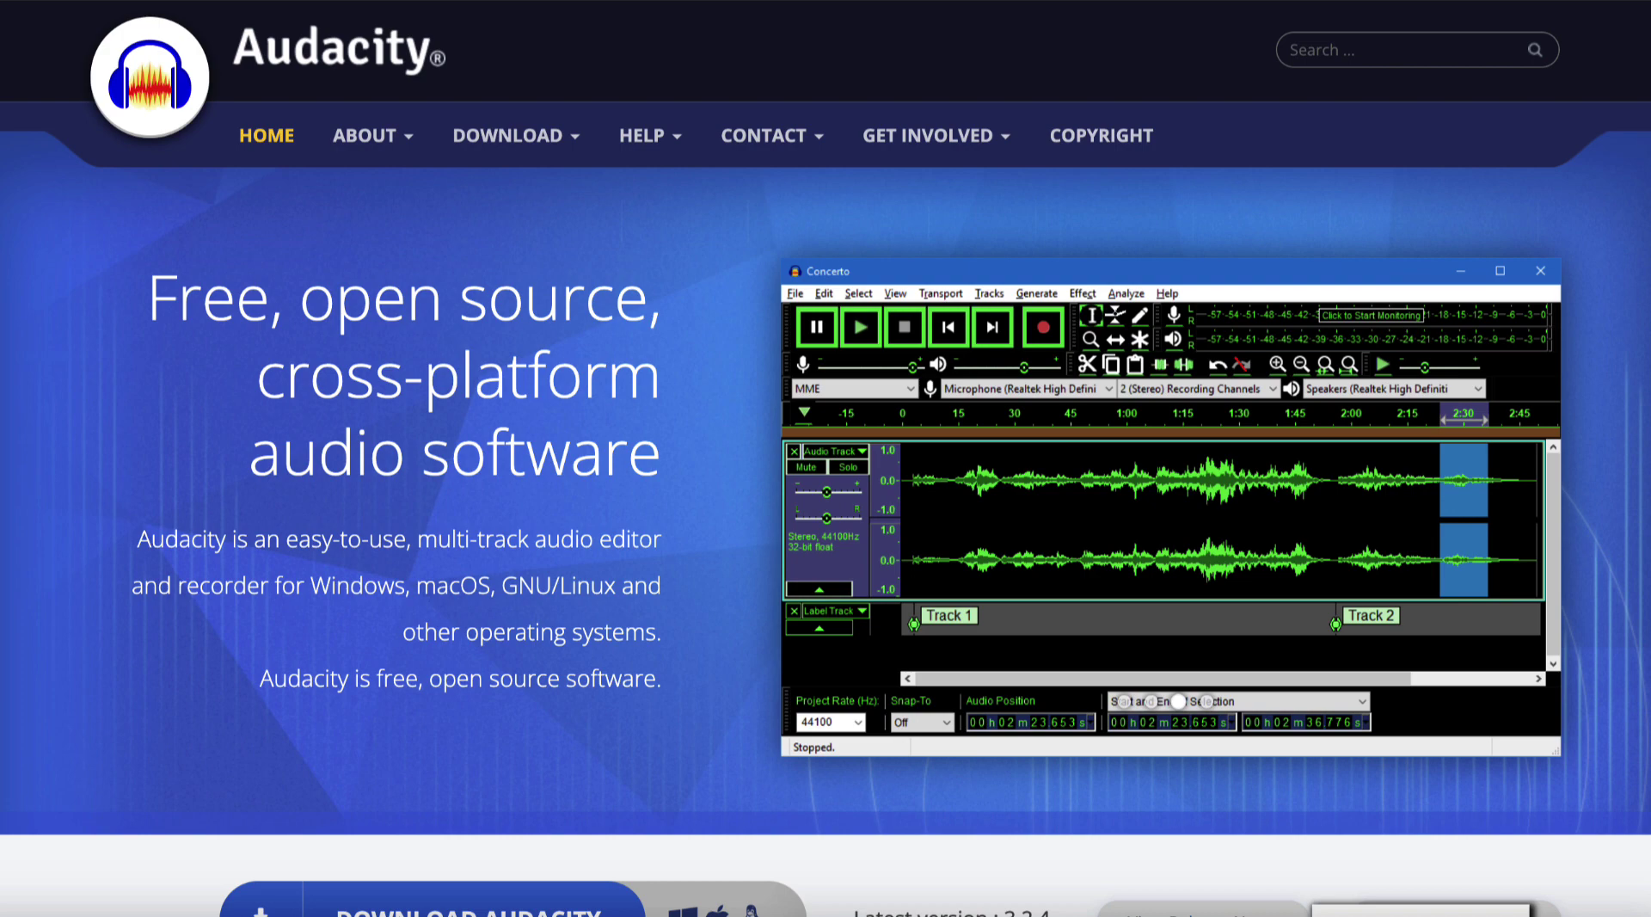
View the download section of the Audacity website, and clear away the Audacity welcome dialog and editor window
scroll(663, 550, down, 4)
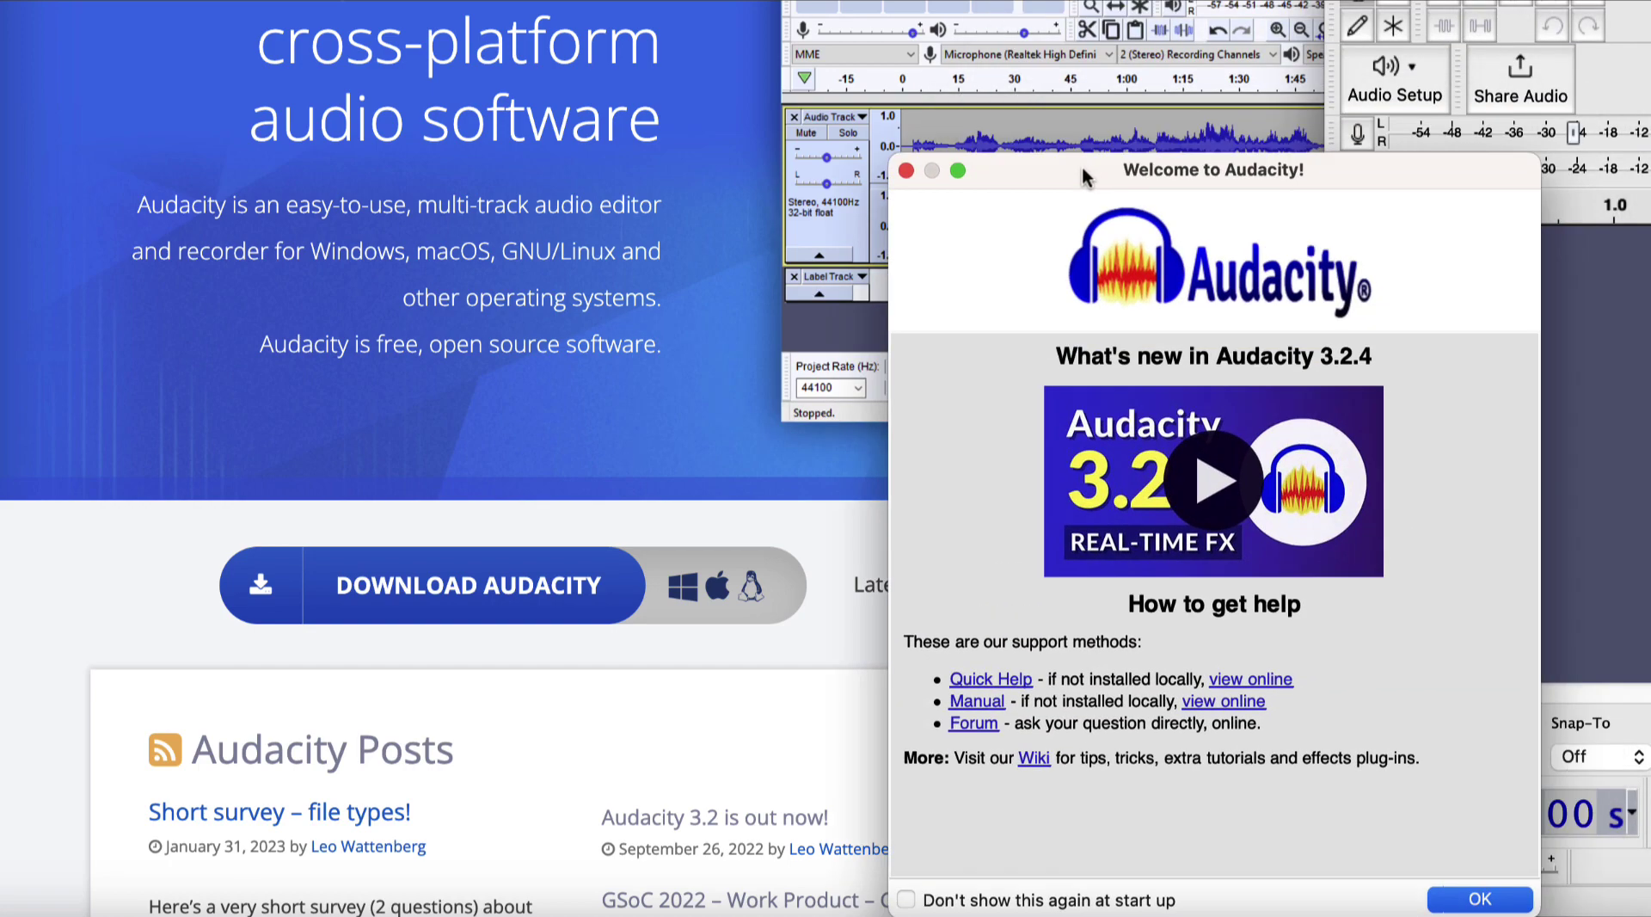
click(906, 171)
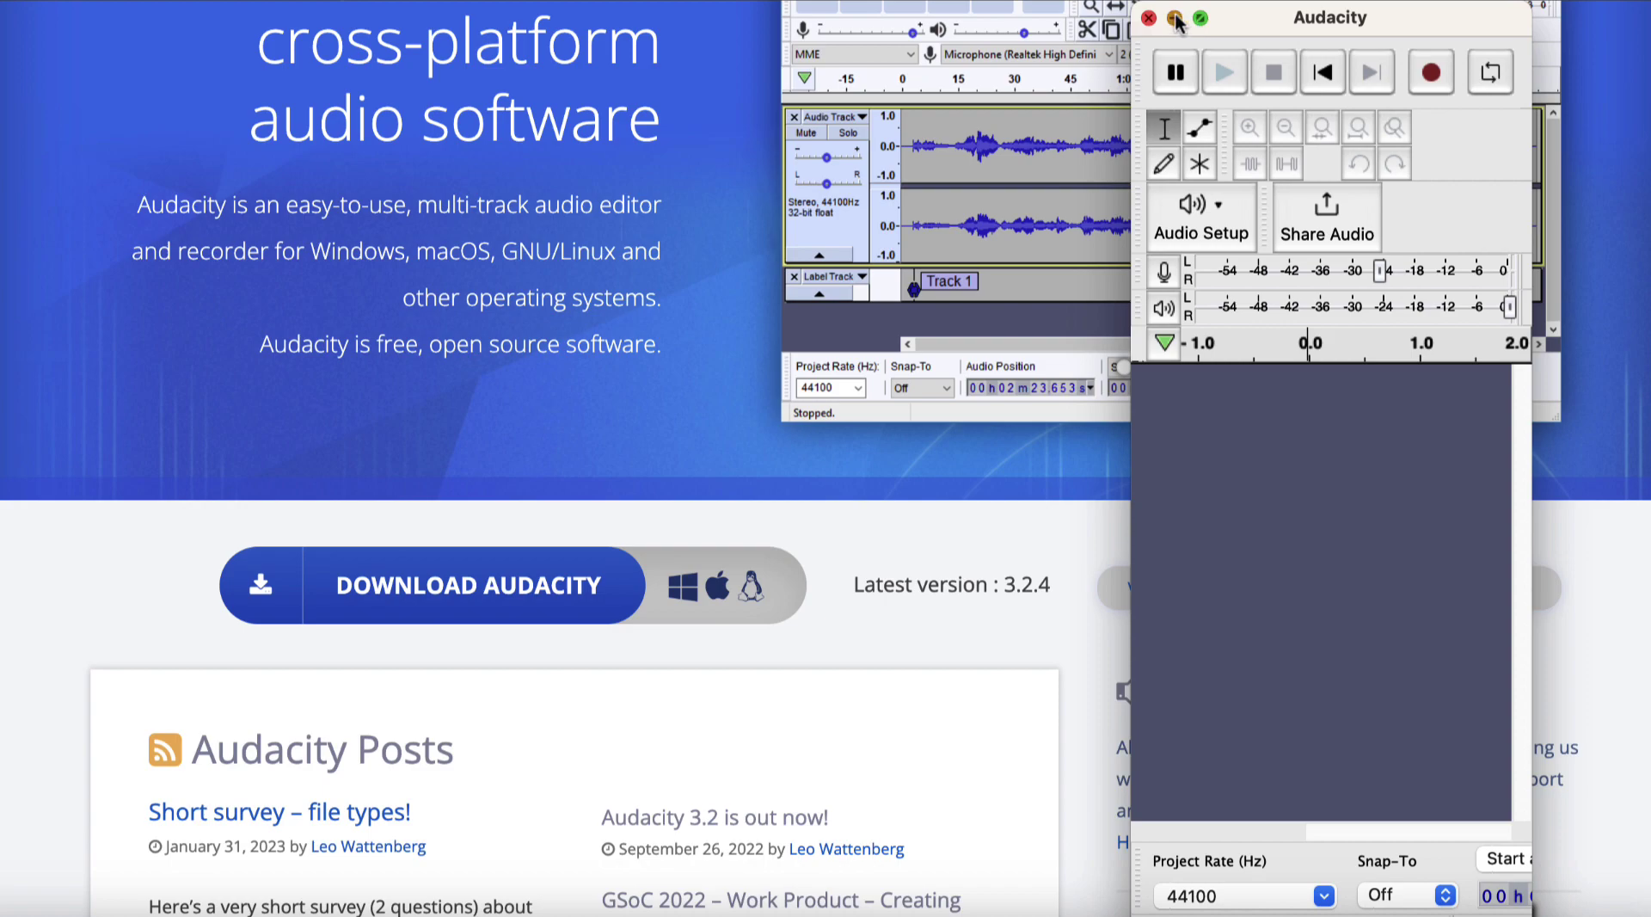
click(1174, 18)
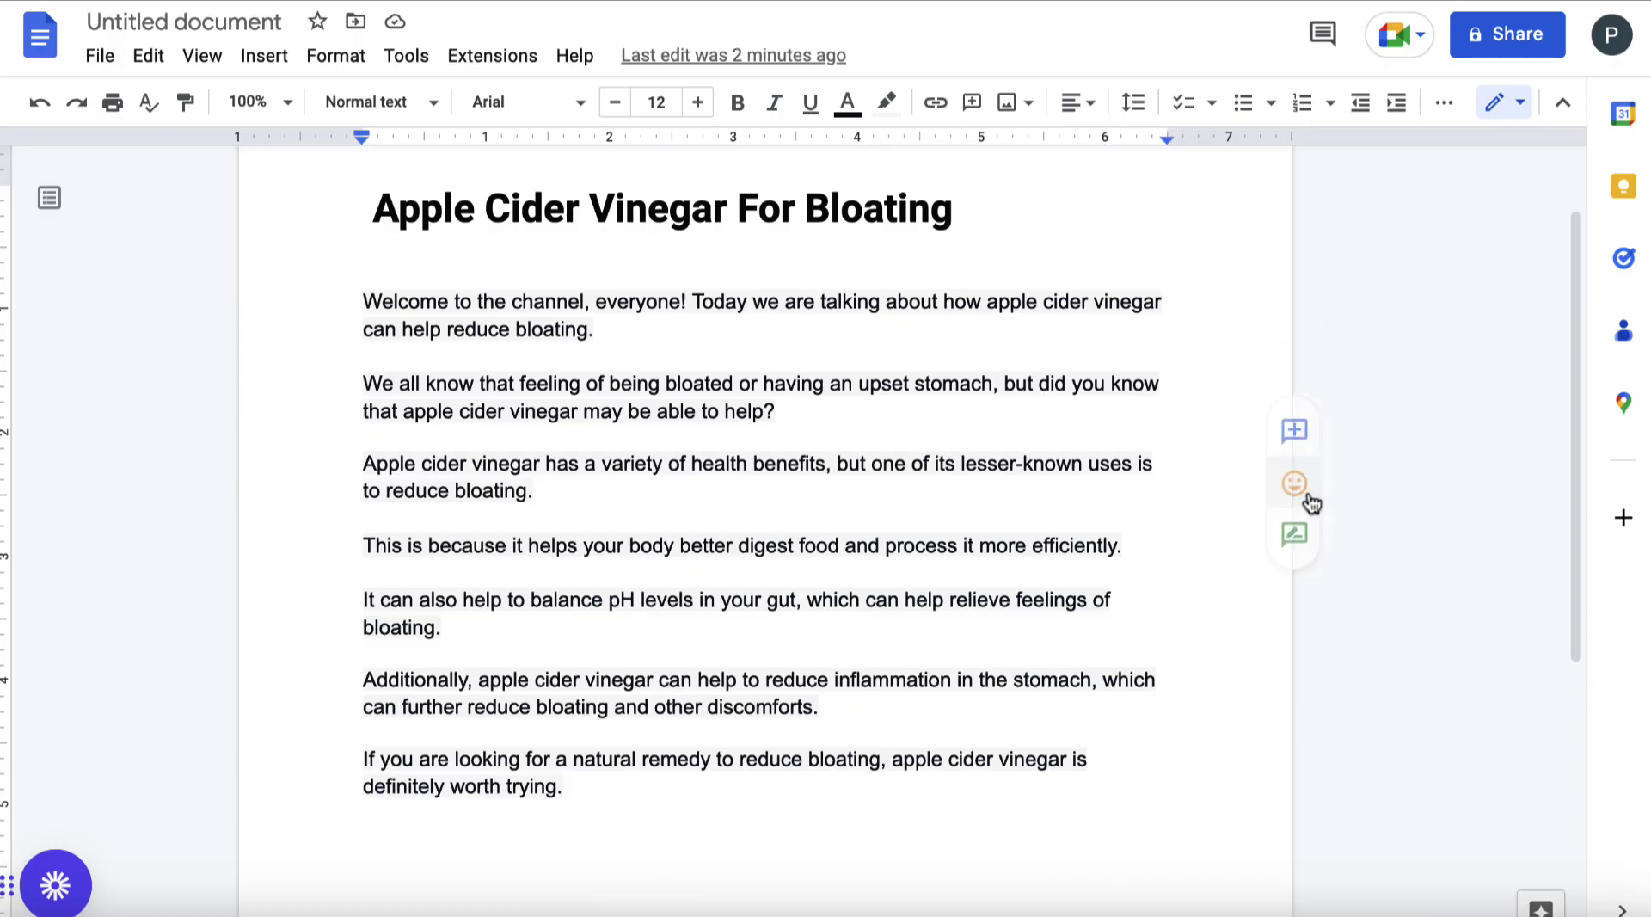
Bring up Audacity beside the script to record the voice-over and look through its waveform
click(1393, 910)
drag(1295, 19, 1349, 19)
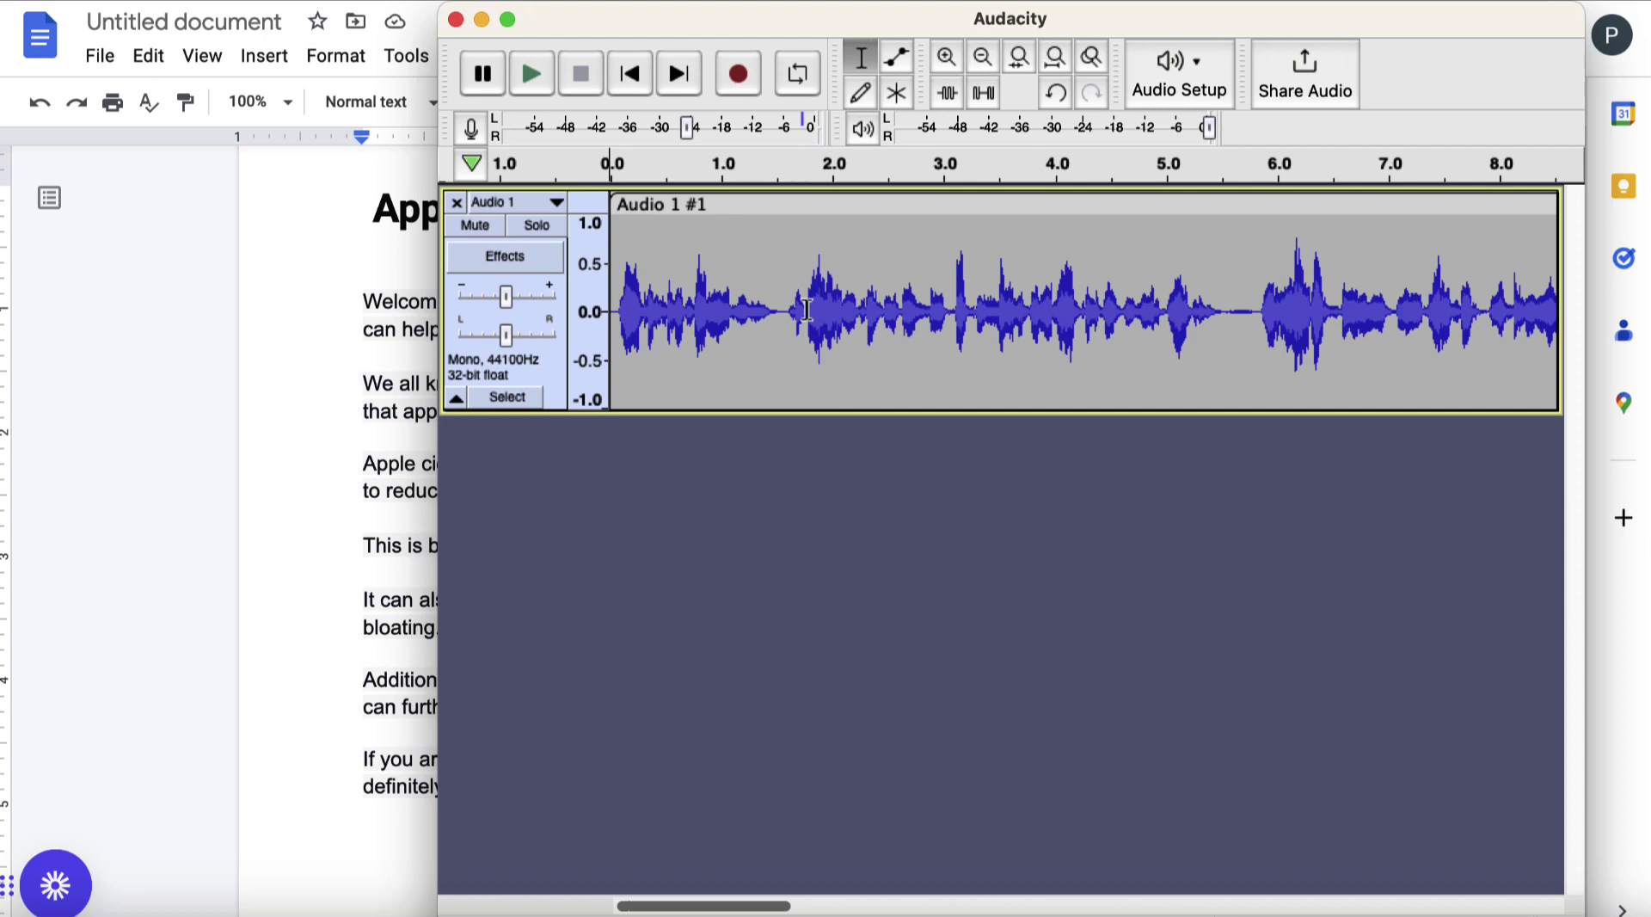
scroll(946, 301, right, 20)
scroll(1026, 291, left, 5)
scroll(1025, 291, left, 15)
click(455, 19)
click(791, 311)
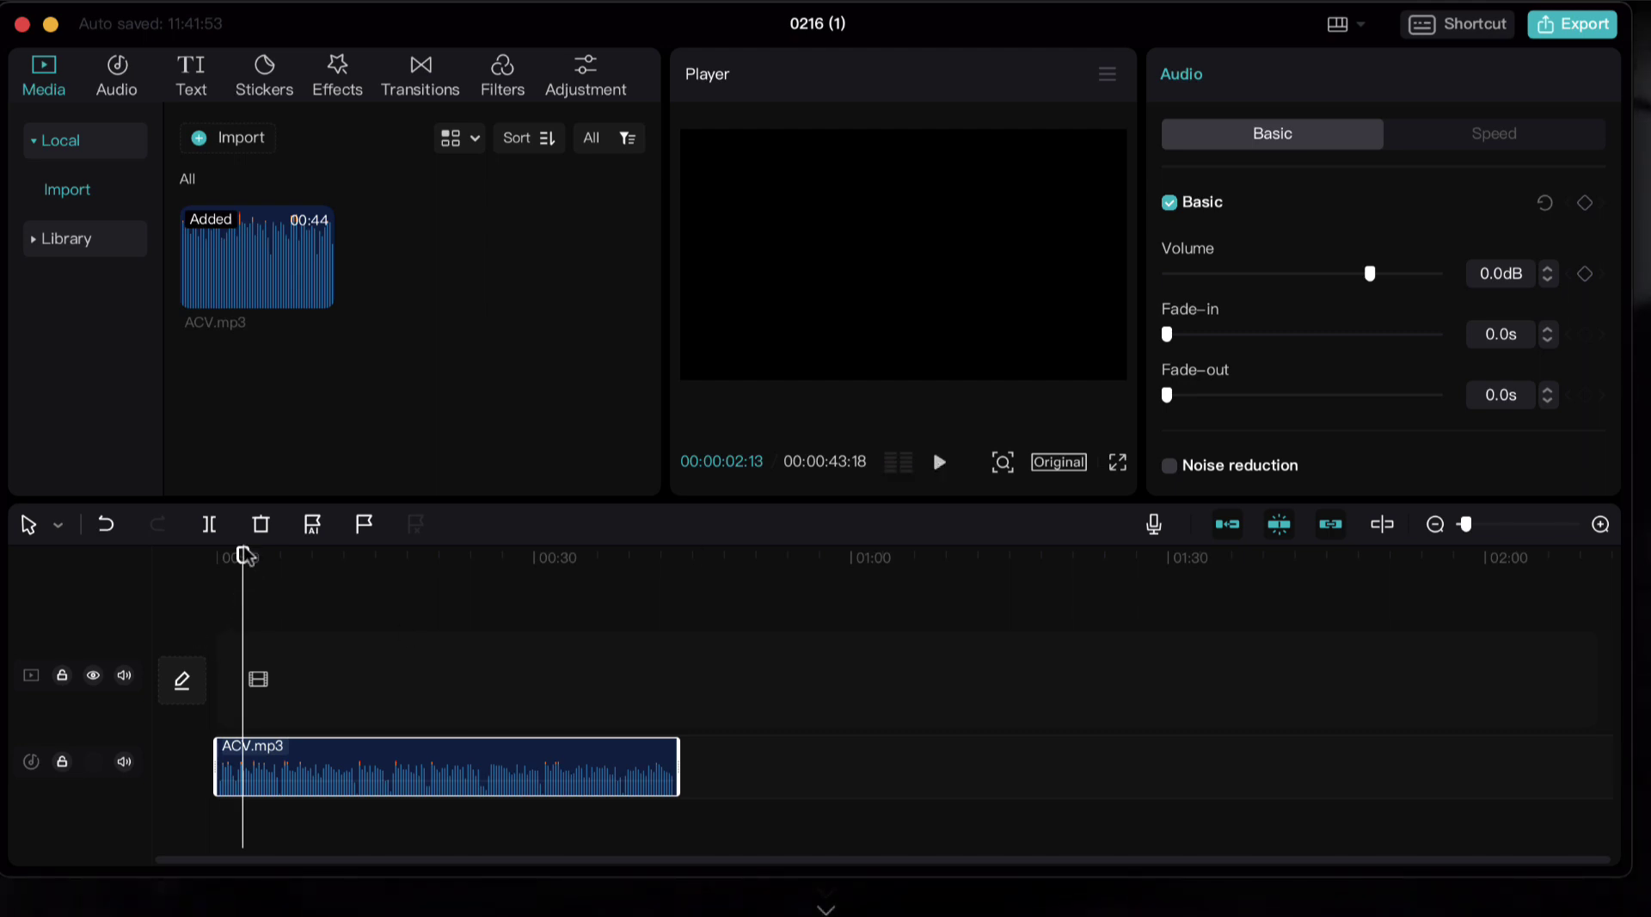
In CapCut, return the playhead to the start and create English auto captions from the ACV.mp3 audio
drag(242, 577, 217, 564)
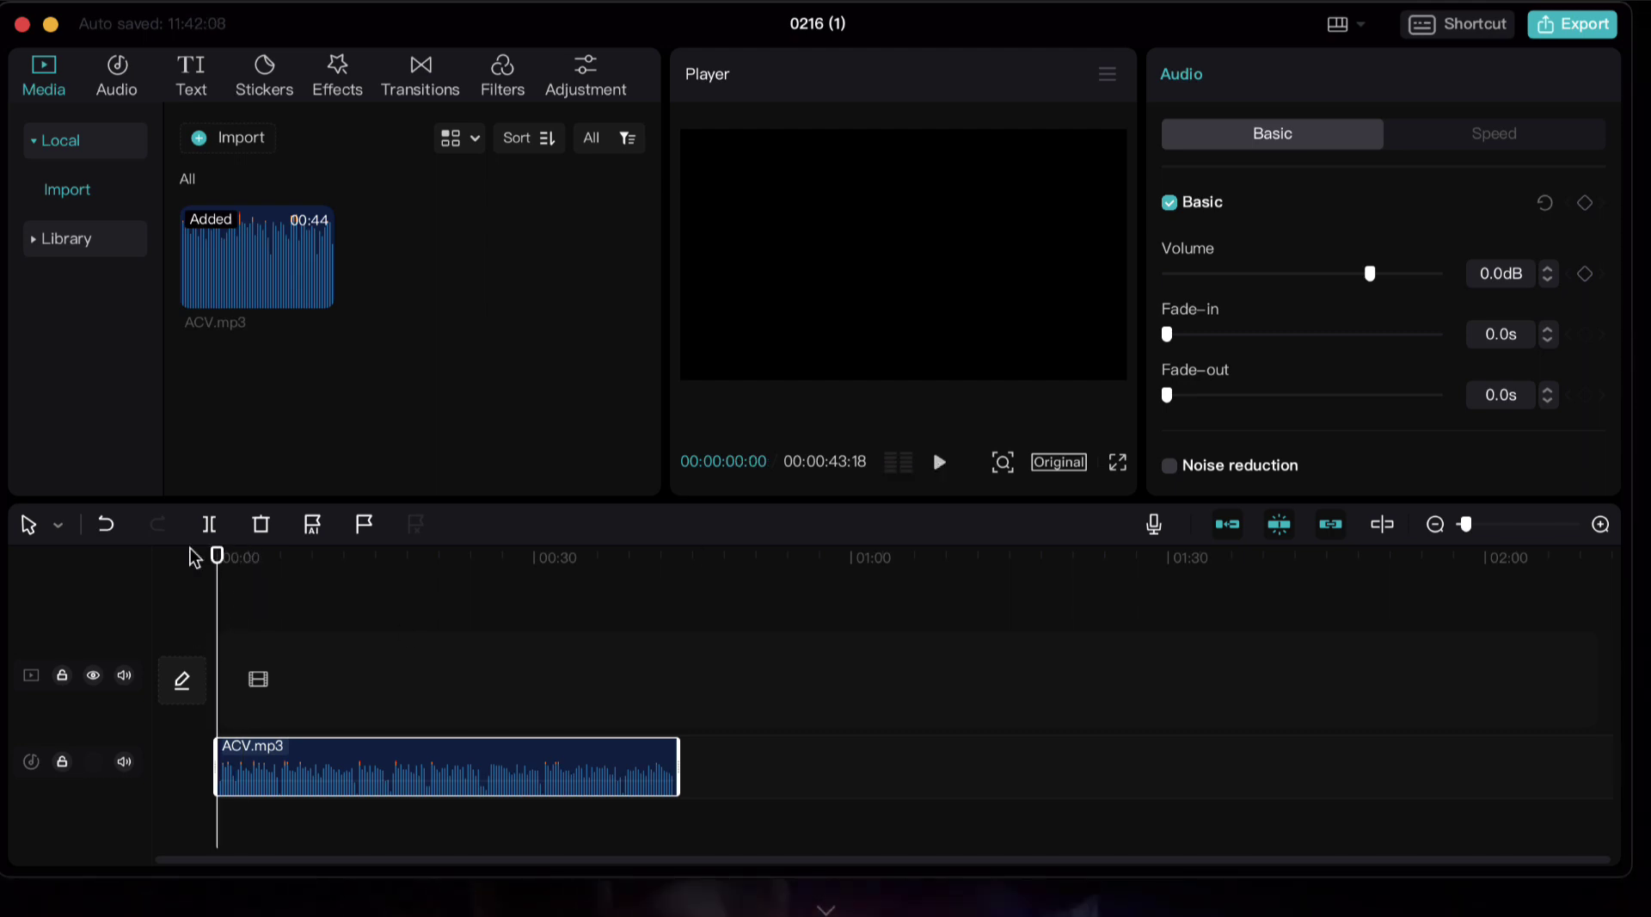
click(192, 80)
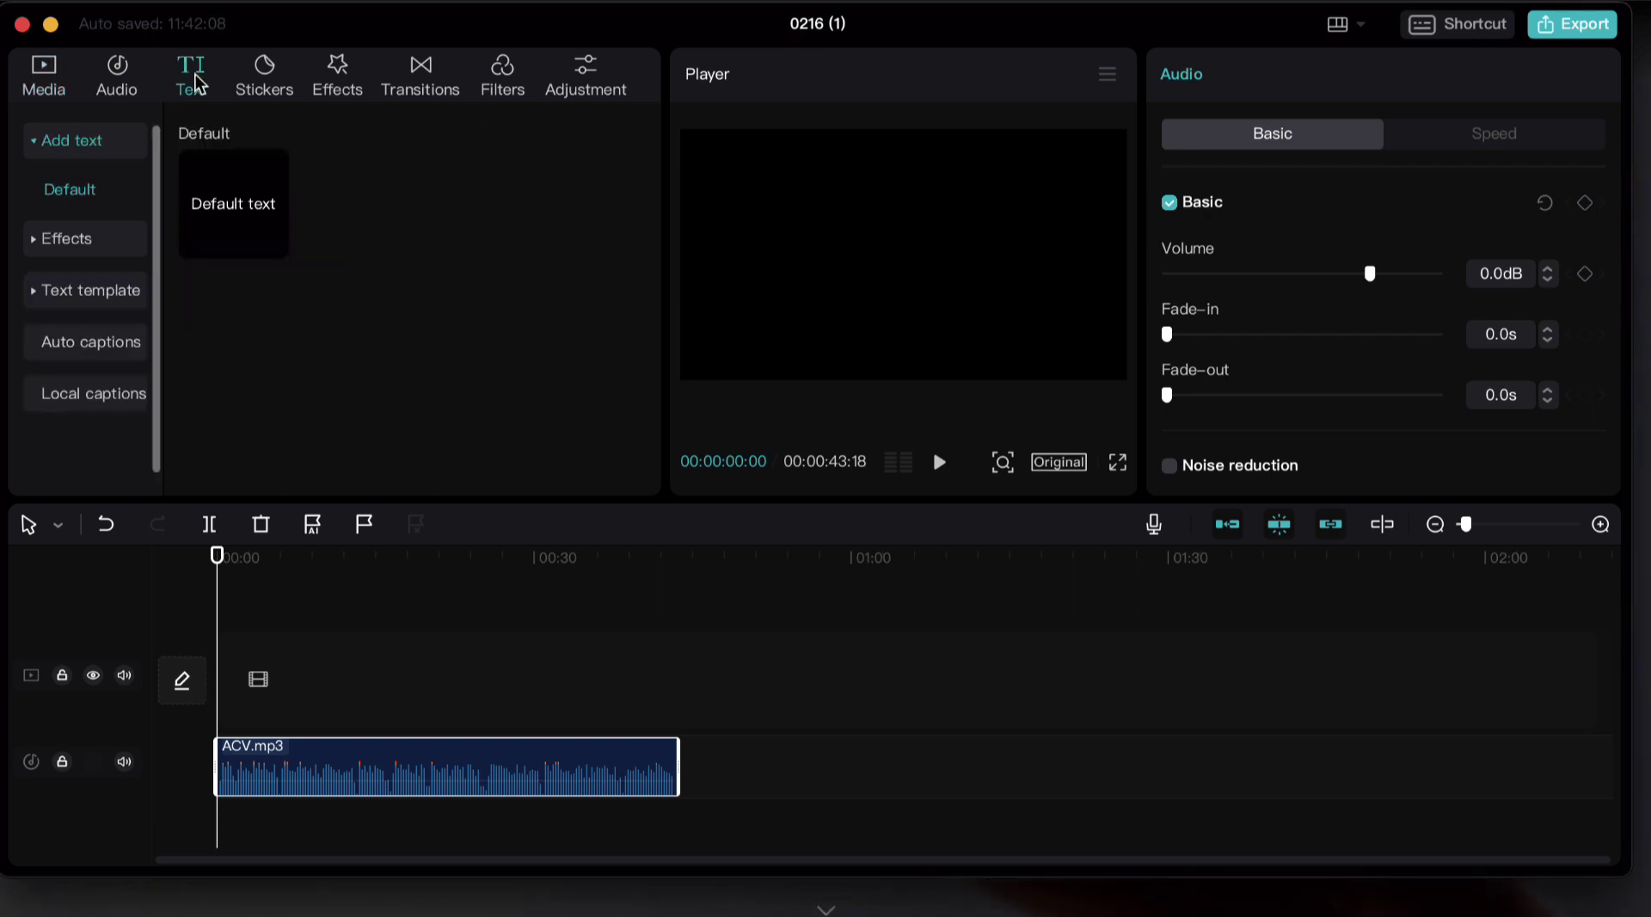
click(76, 358)
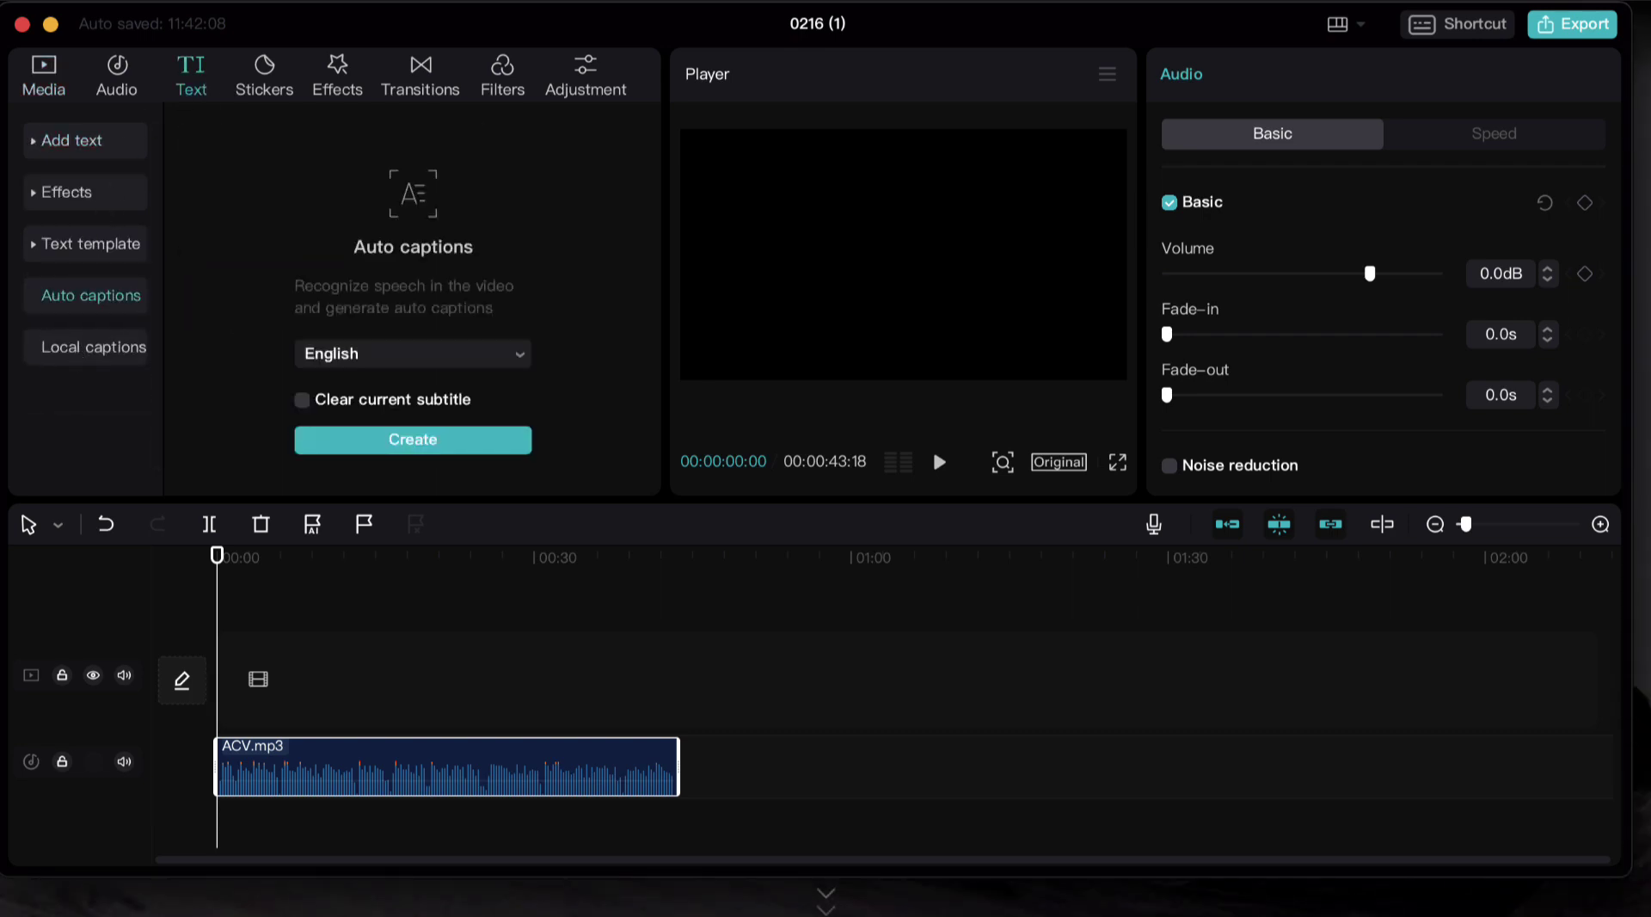
click(410, 445)
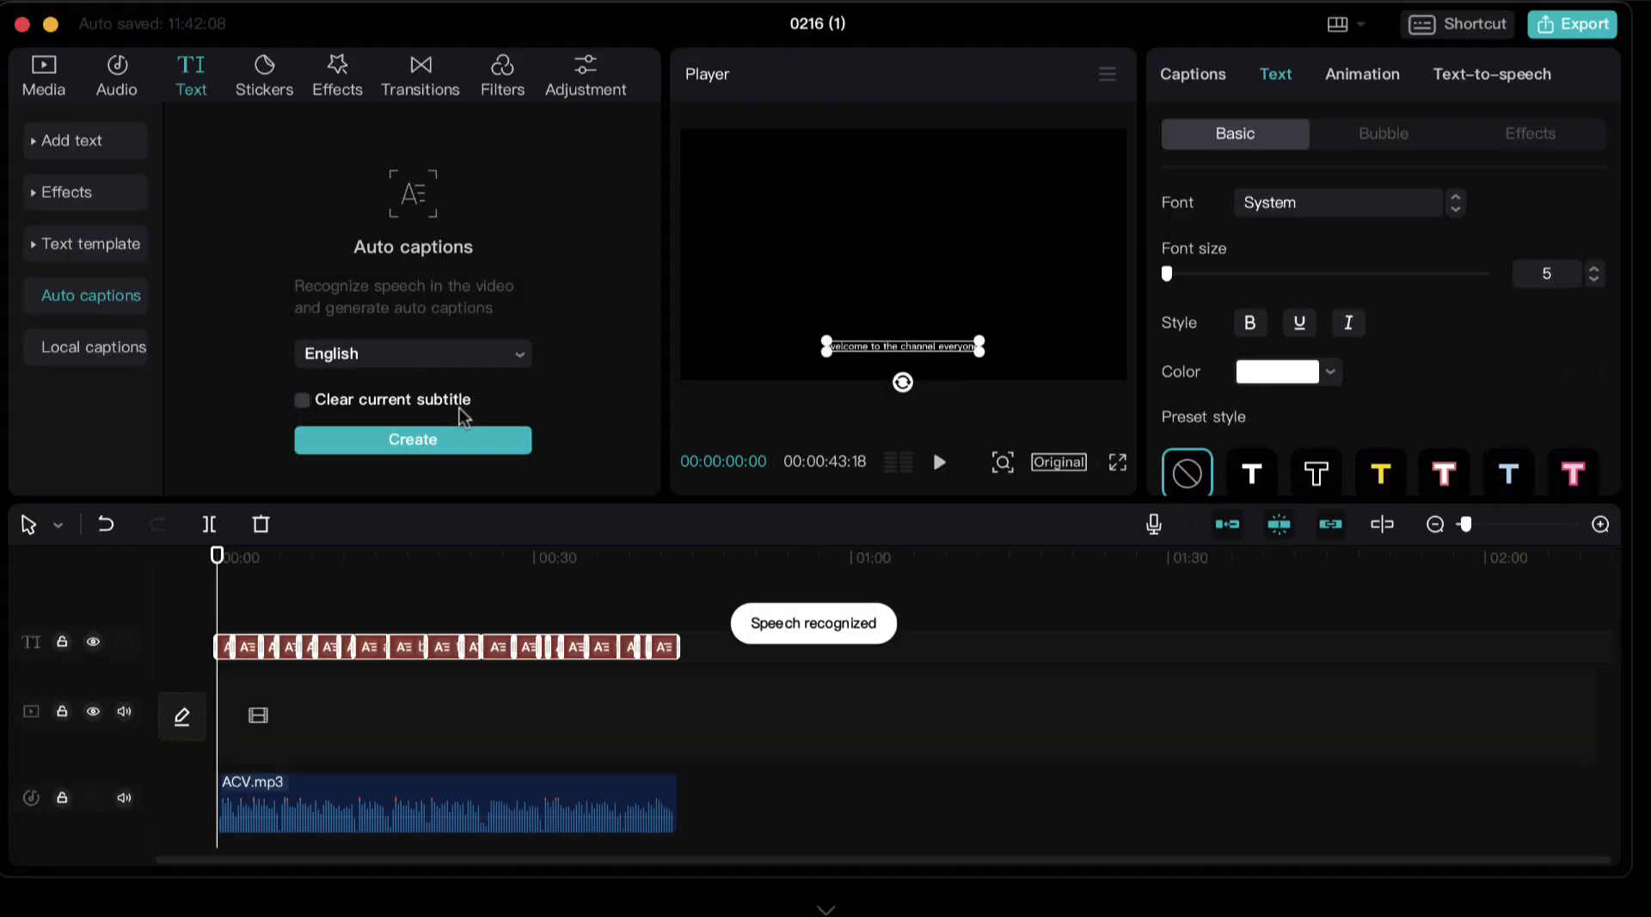
Enlarge the captions in the player and set their font to THEBOLDFONT 2022
drag(828, 348, 757, 337)
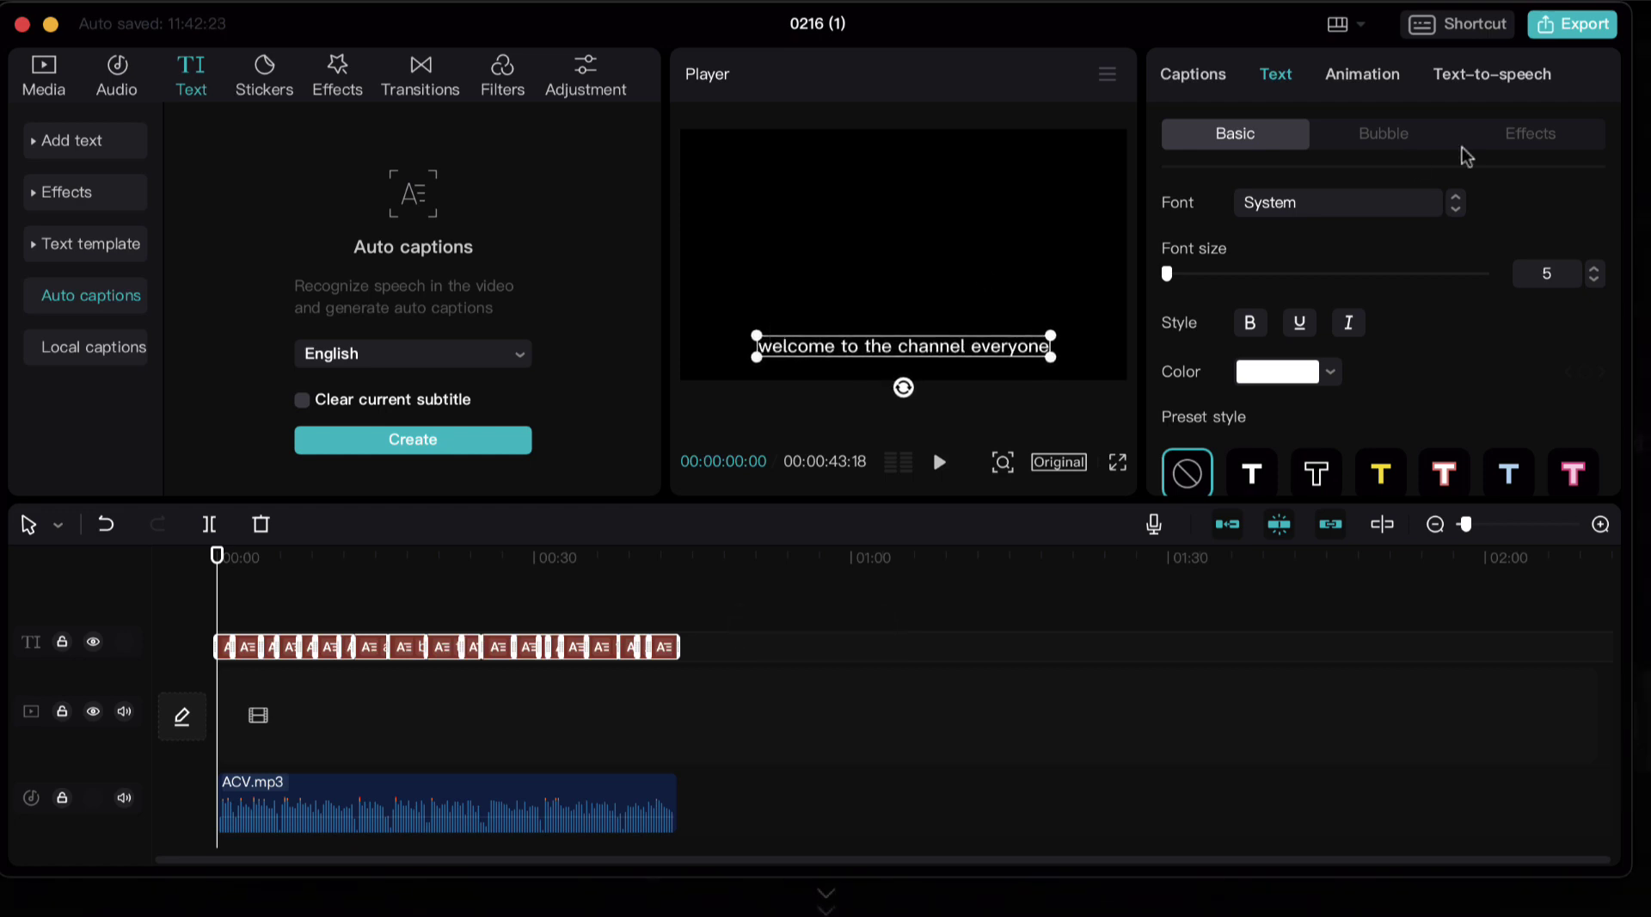
click(1388, 205)
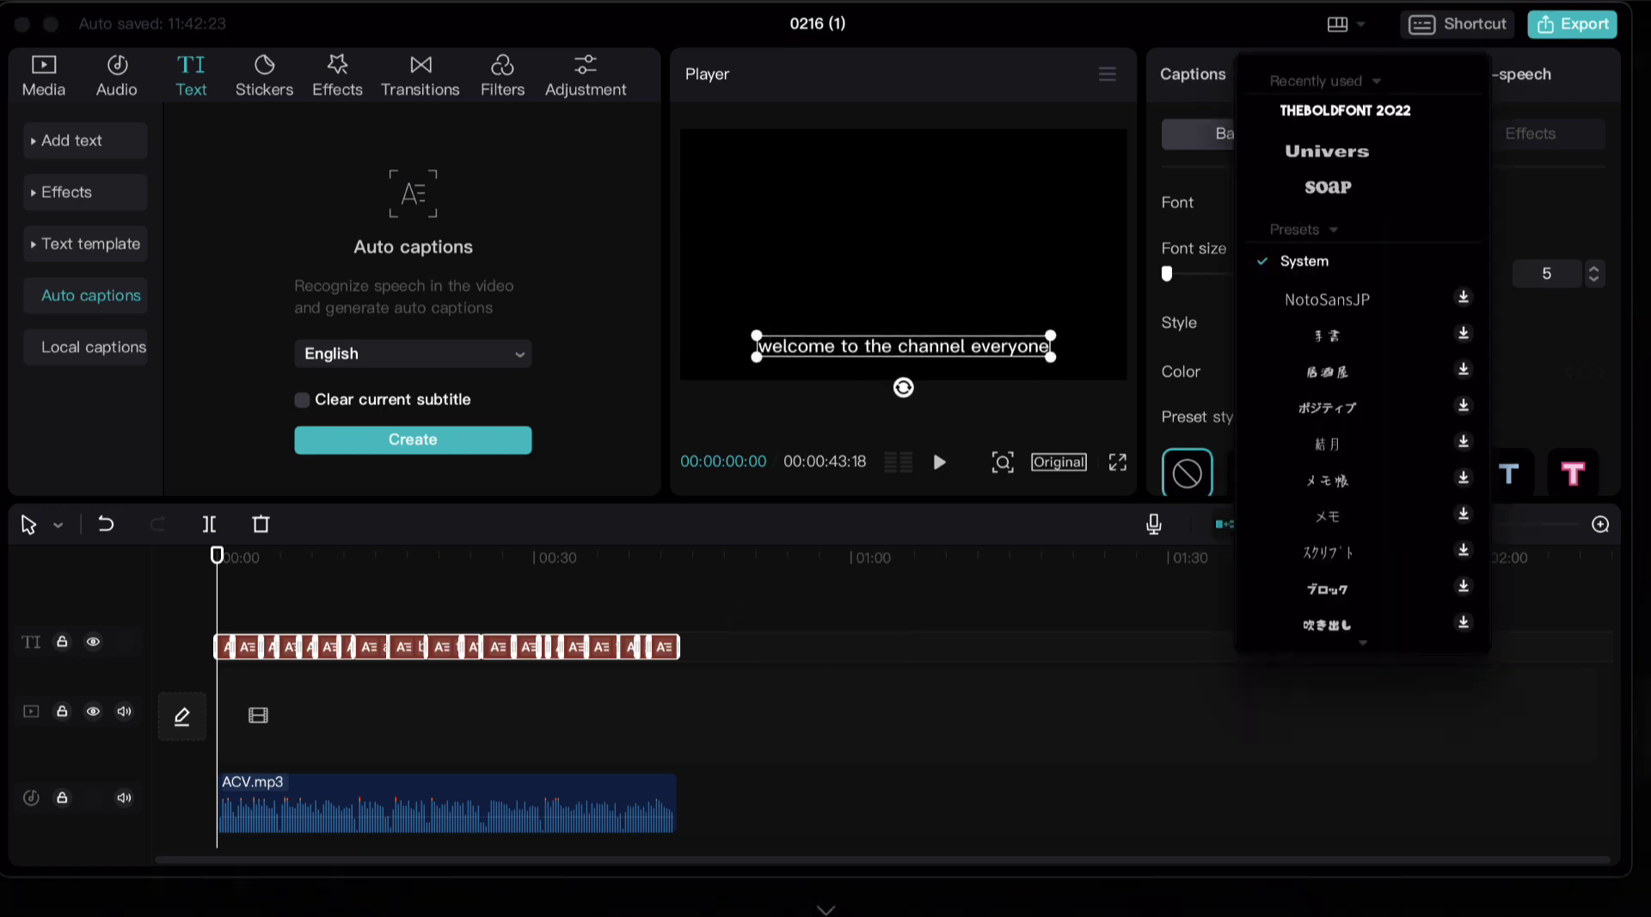
click(1379, 126)
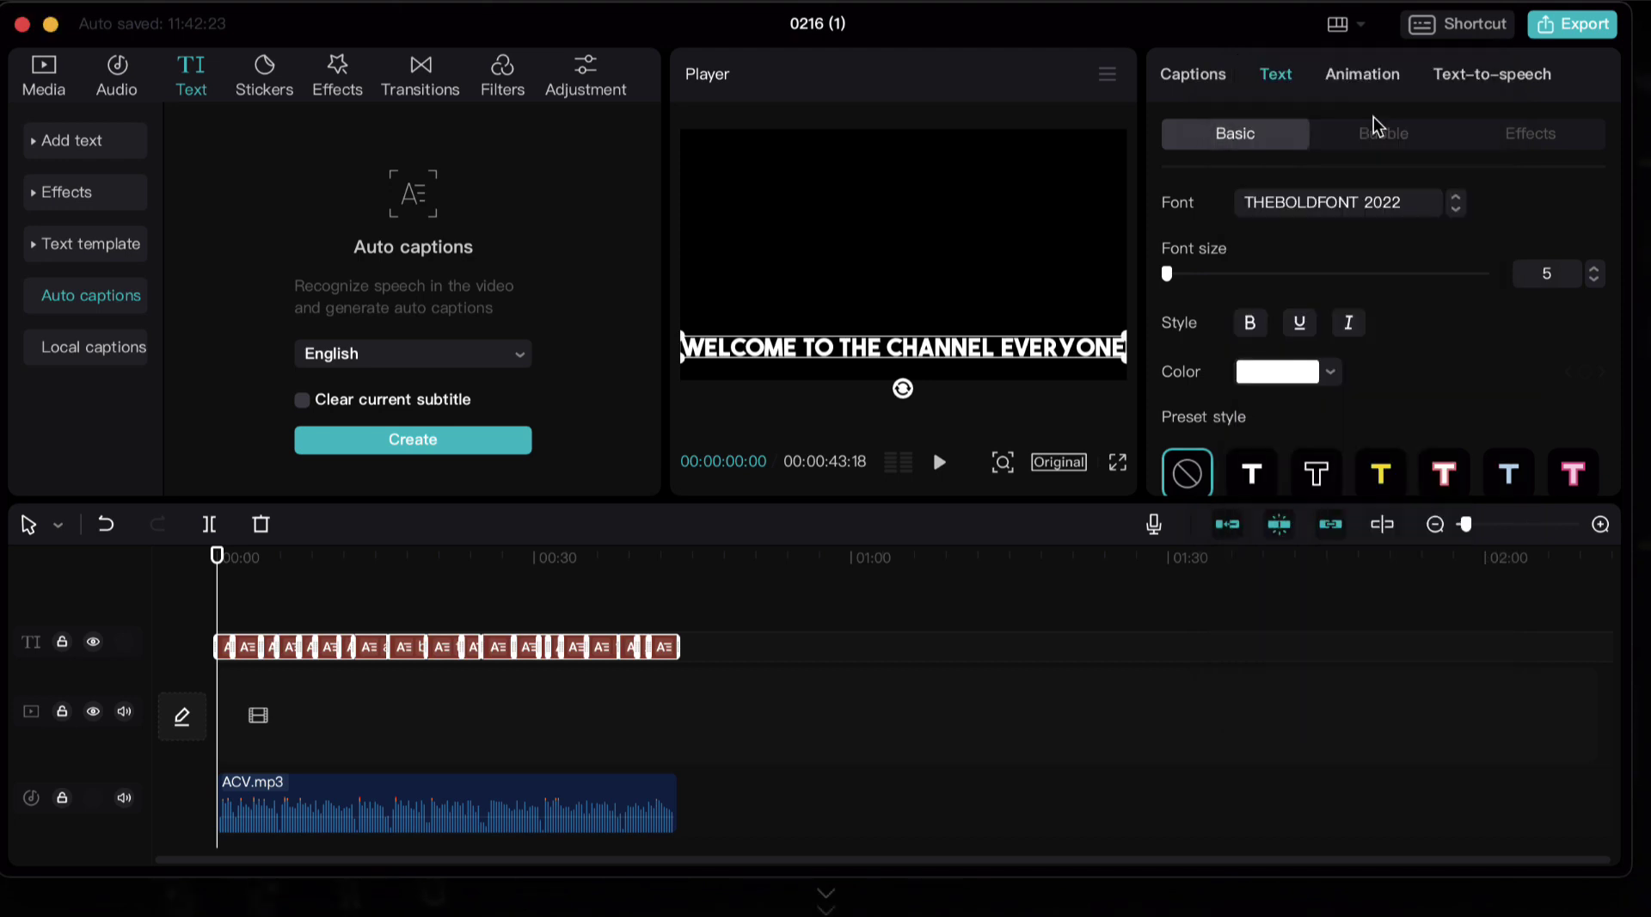
click(886, 355)
click(903, 370)
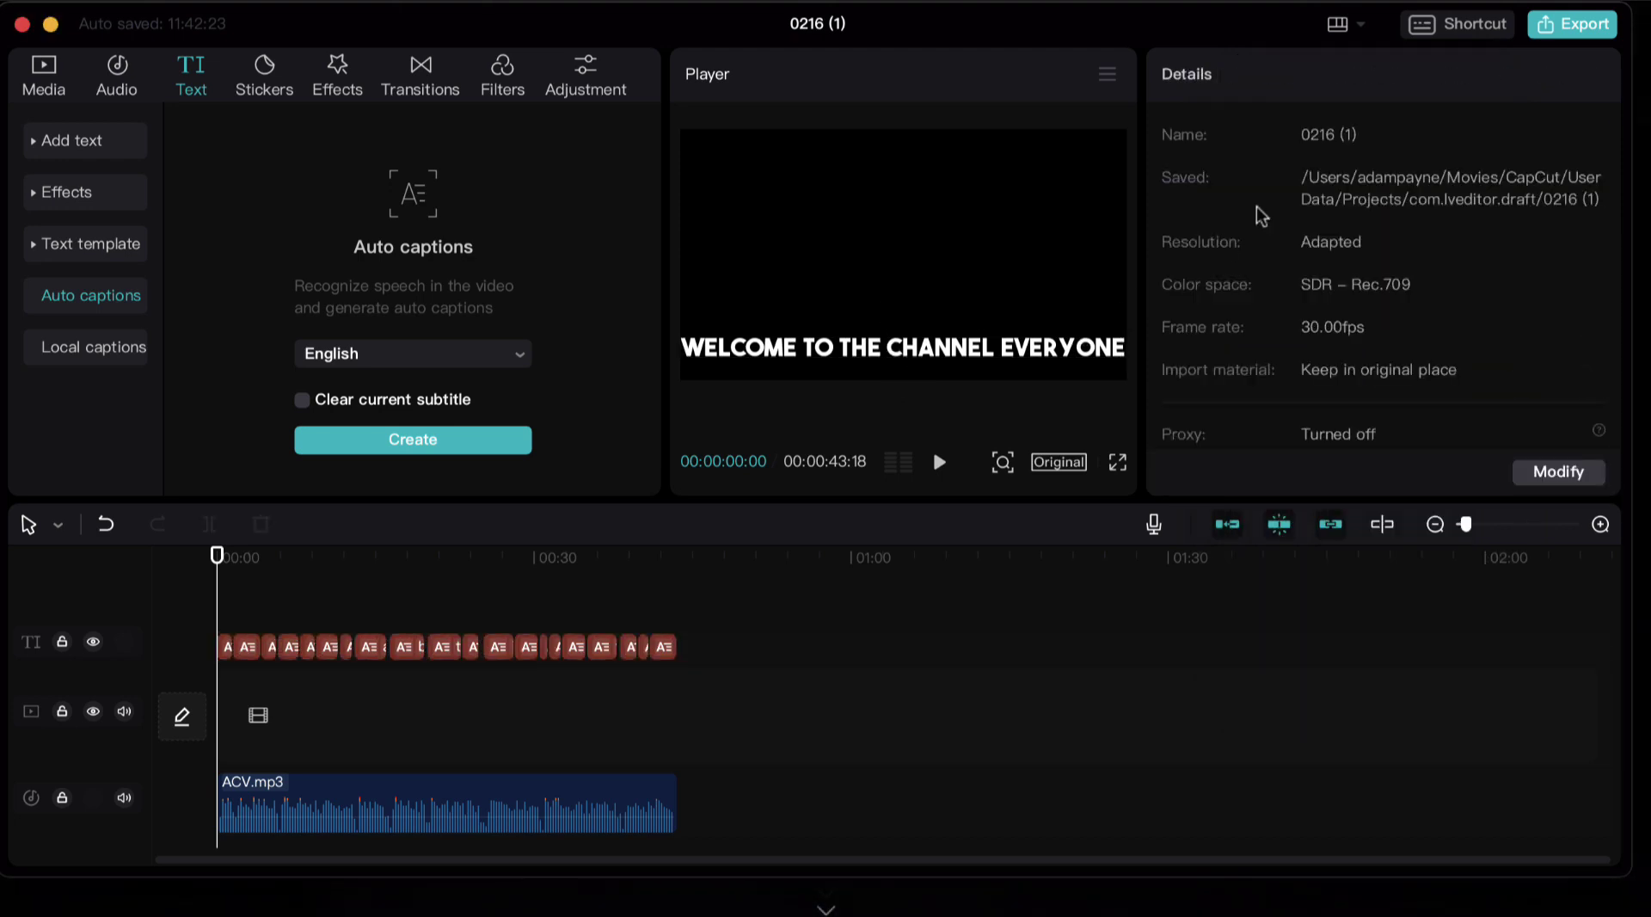
Try red for all the captions and settle on the solid yellow preset style
click(895, 351)
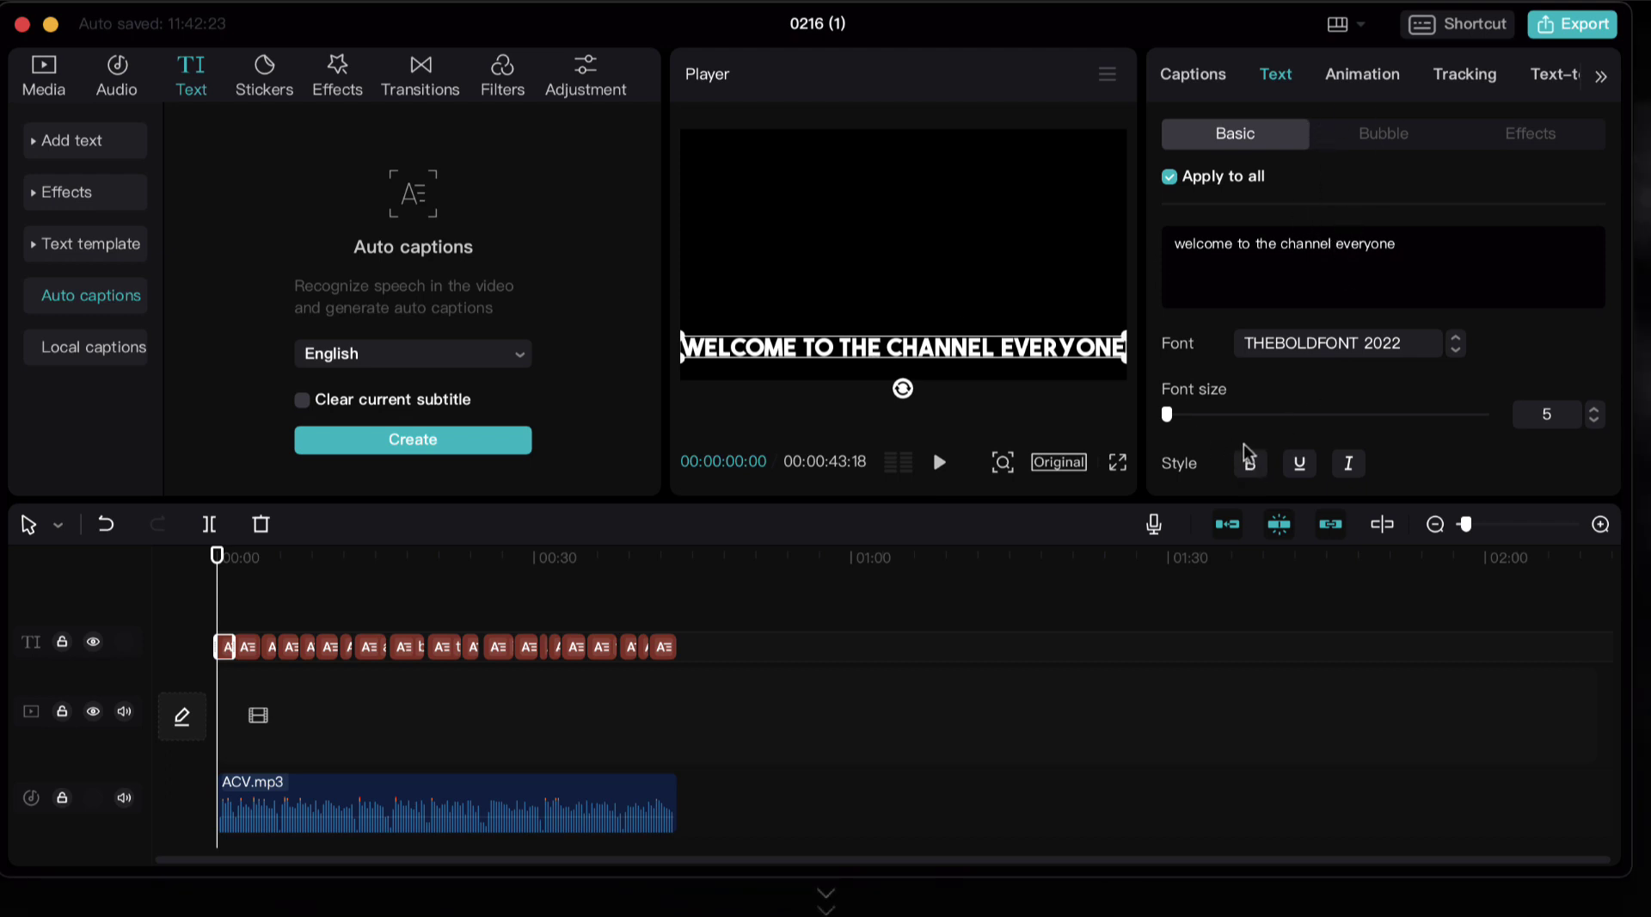
mouse_move(1167, 414)
mouse_down()
mouse_move(1201, 416)
mouse_move(1164, 419)
mouse_up()
scroll(1382, 405, down, 2)
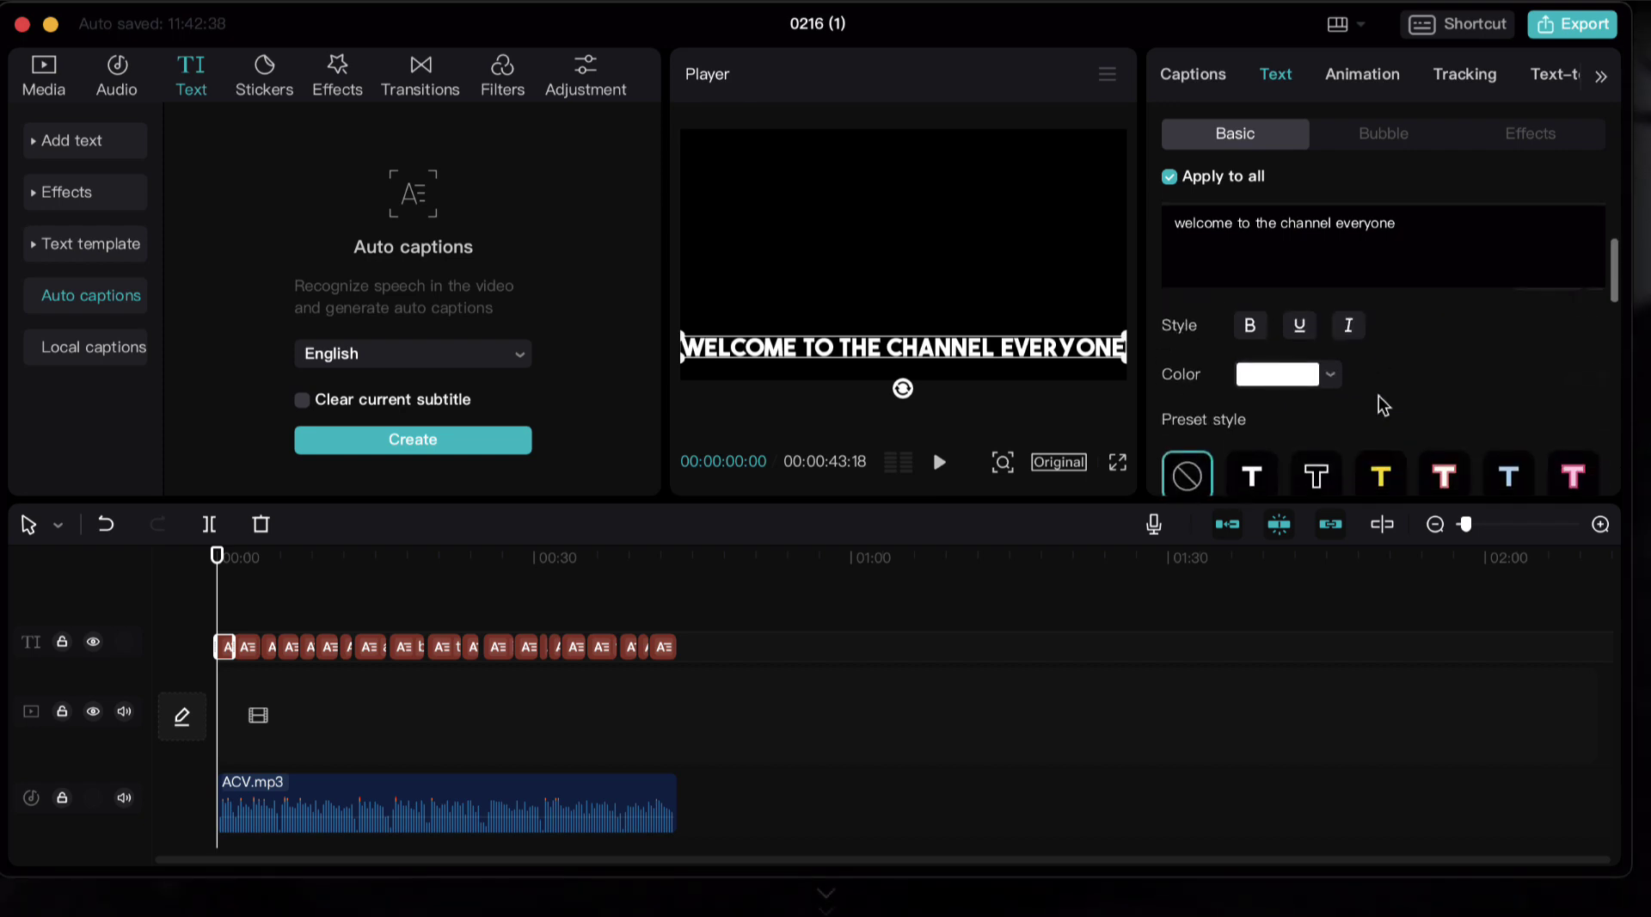
click(1279, 379)
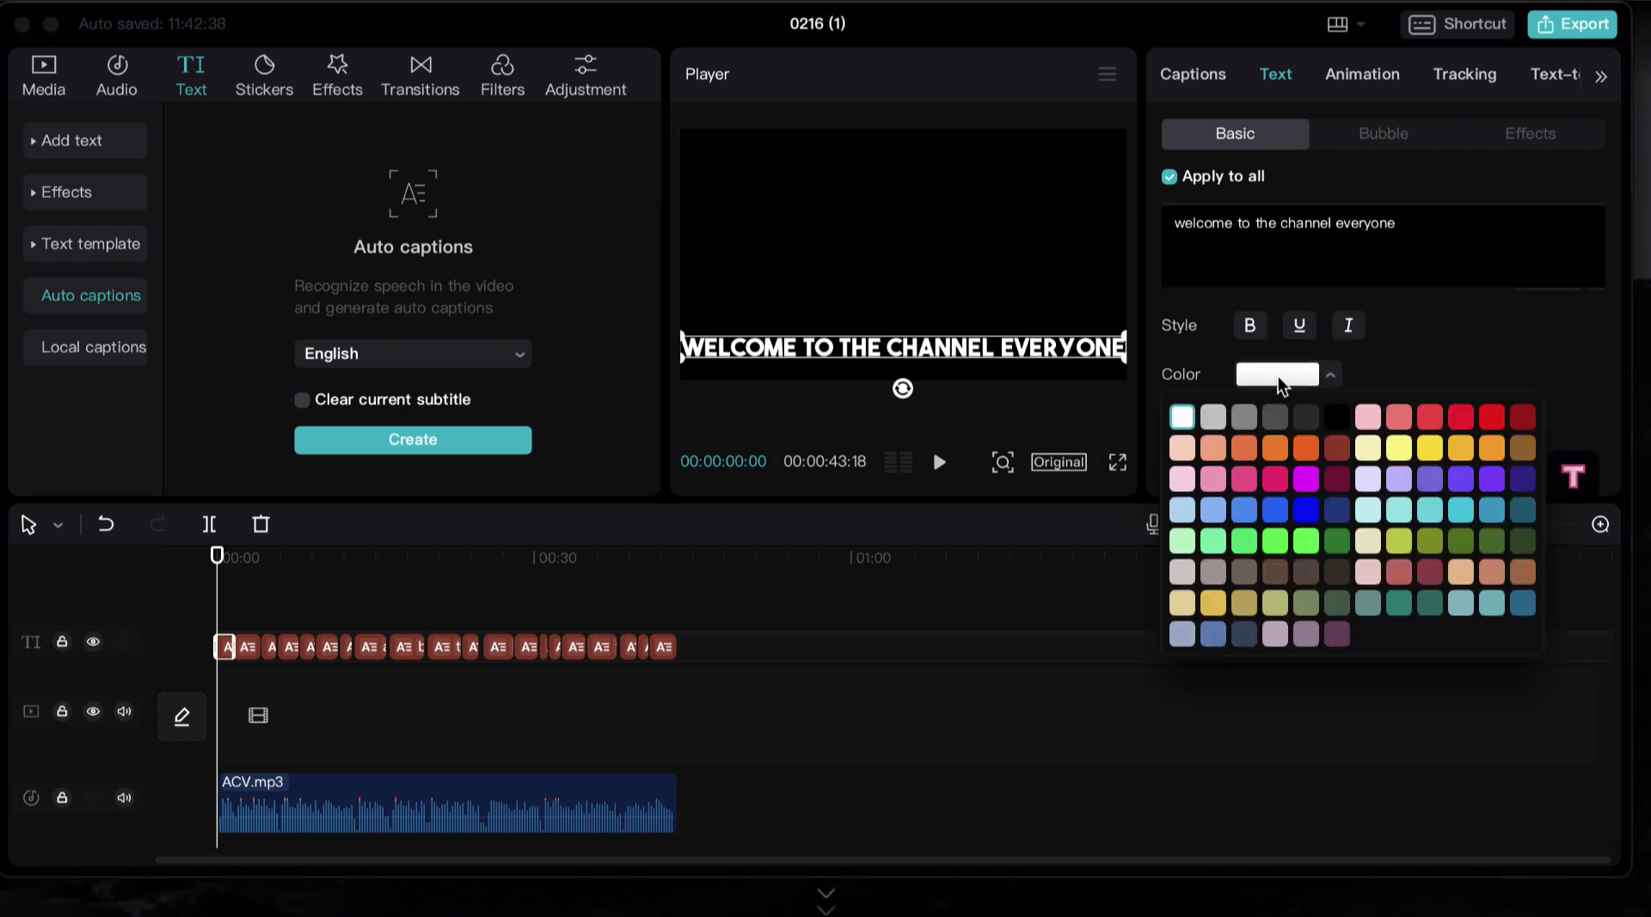
click(1462, 418)
scroll(1460, 353, down, 2)
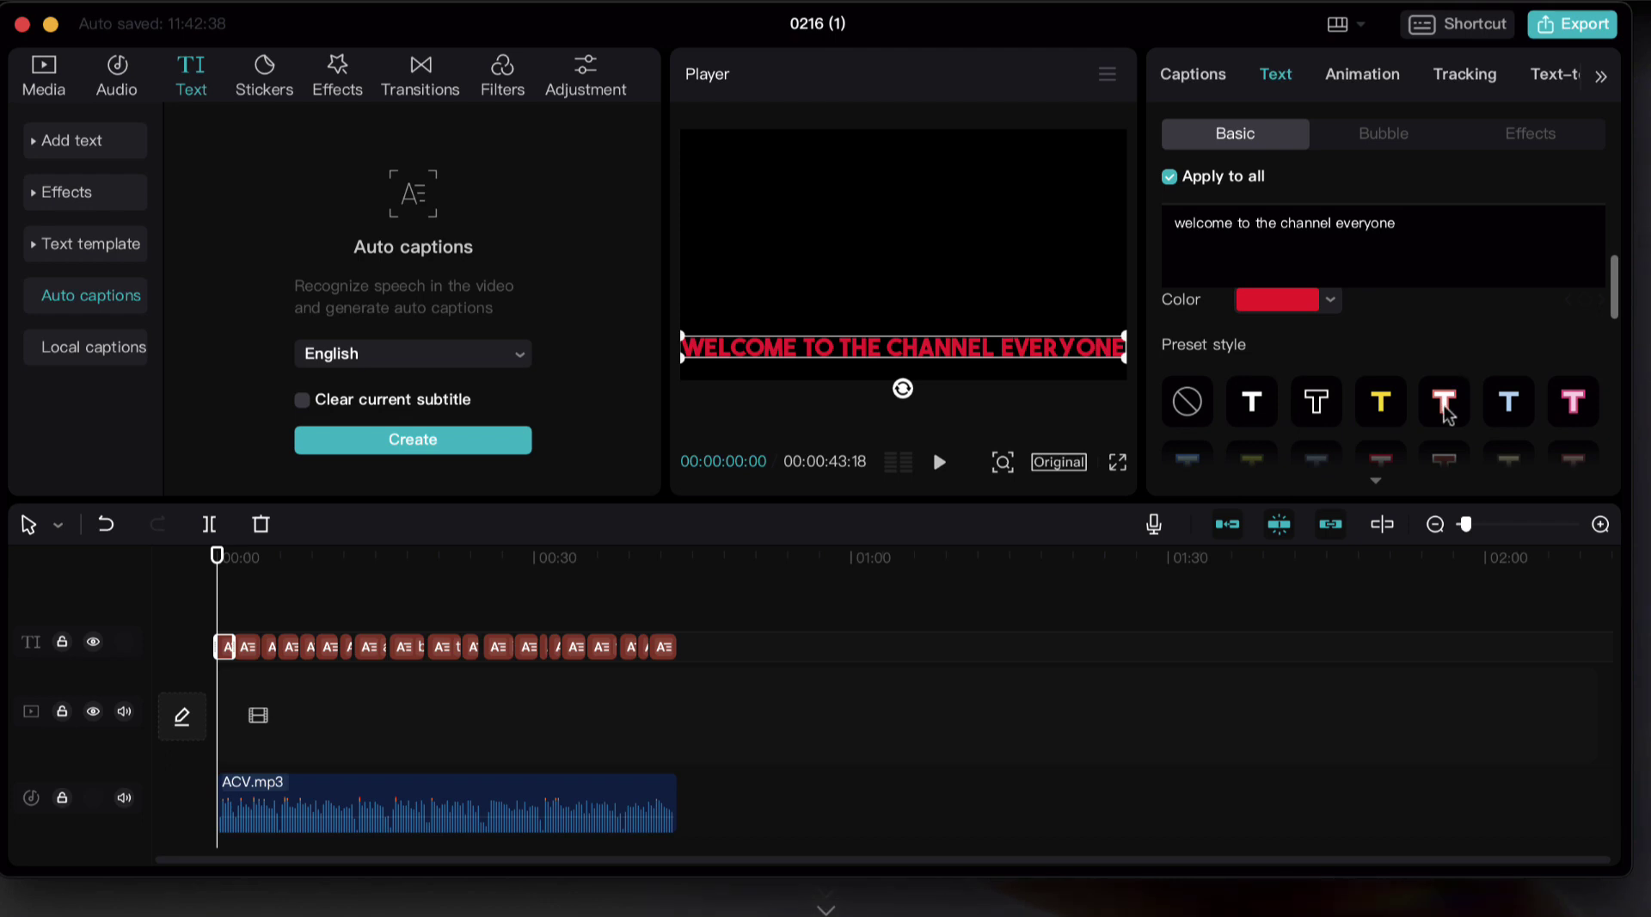
click(1449, 416)
click(1384, 411)
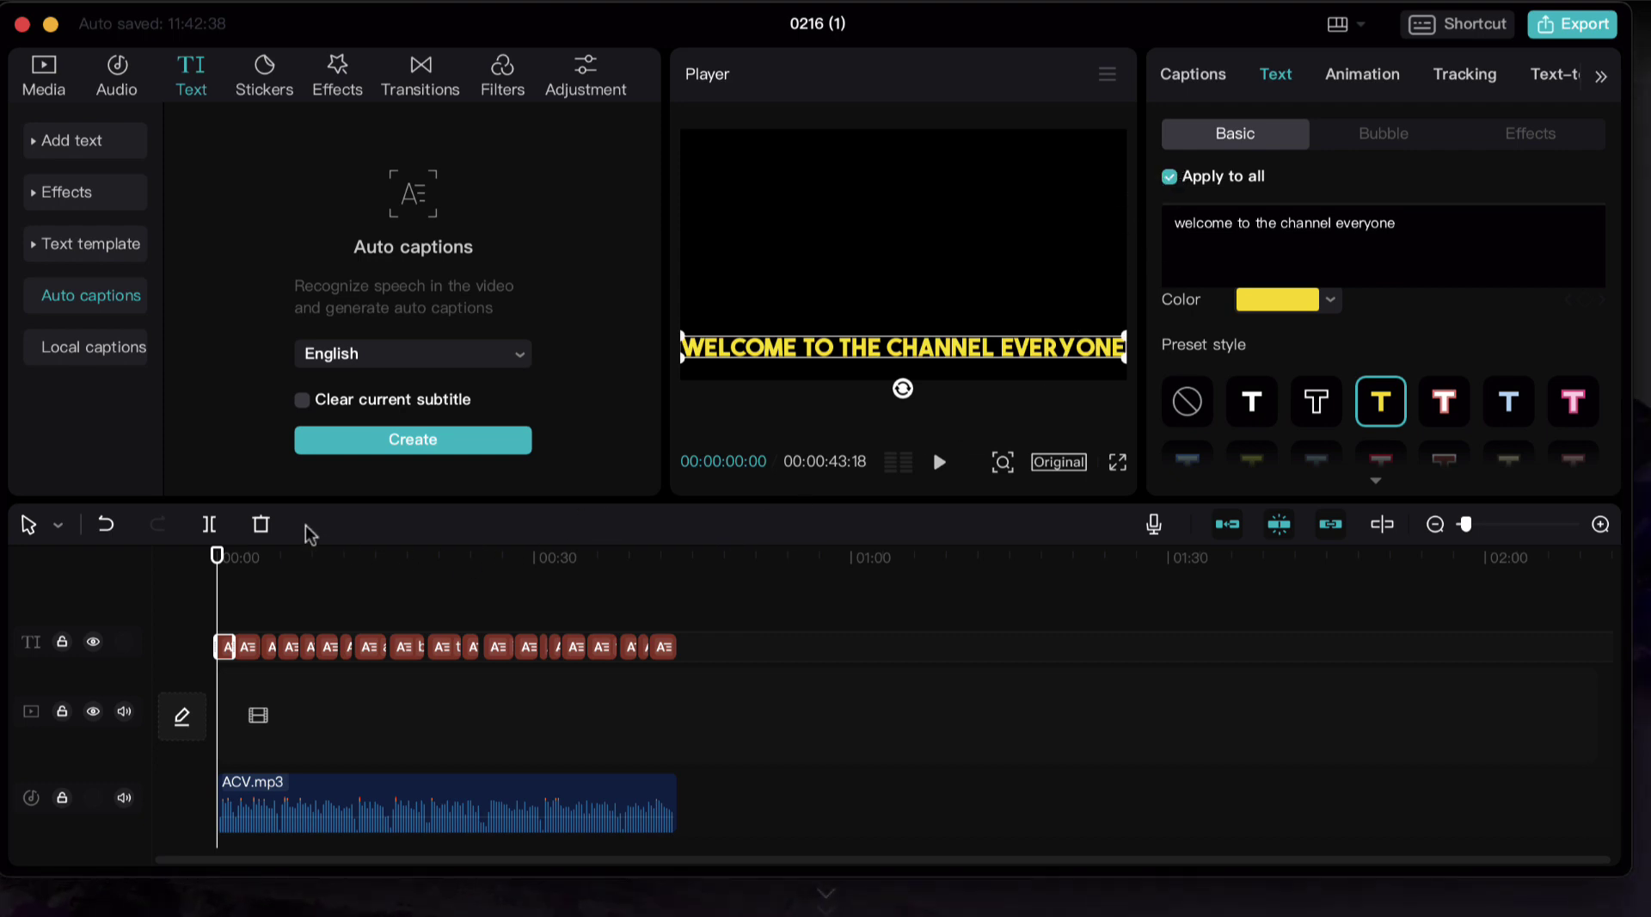
Check the styled captions at several points along the timeline
click(300, 613)
click(432, 600)
click(512, 631)
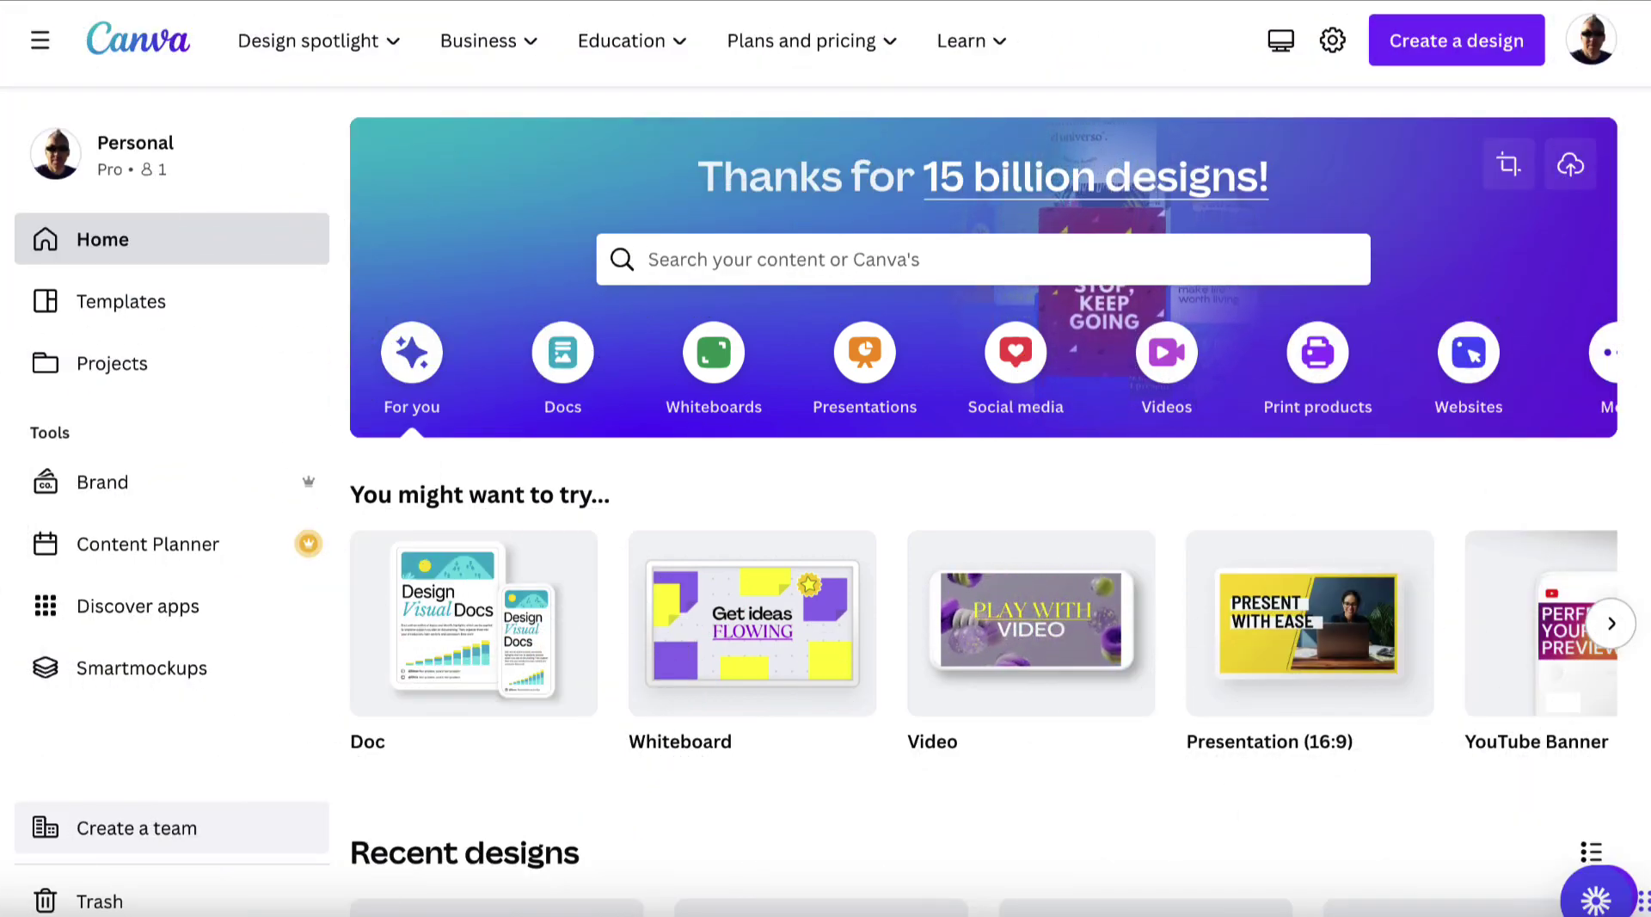
In Canva, create a new blank design with a custom size of 1920 × 1080 px
click(1438, 43)
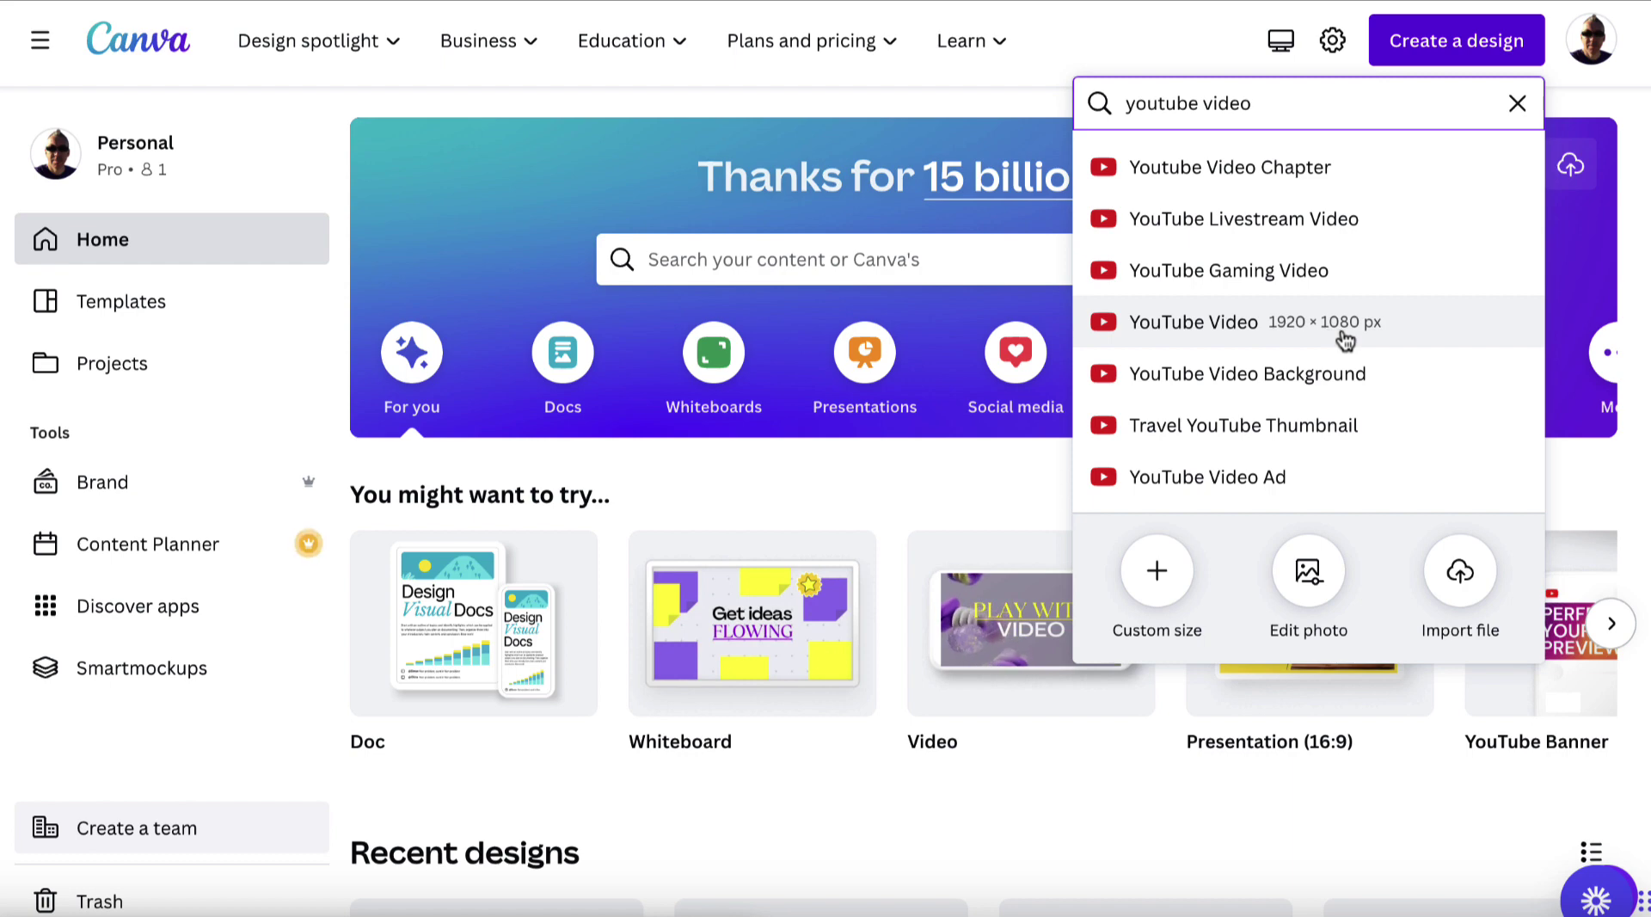
click(1159, 575)
text(1920)
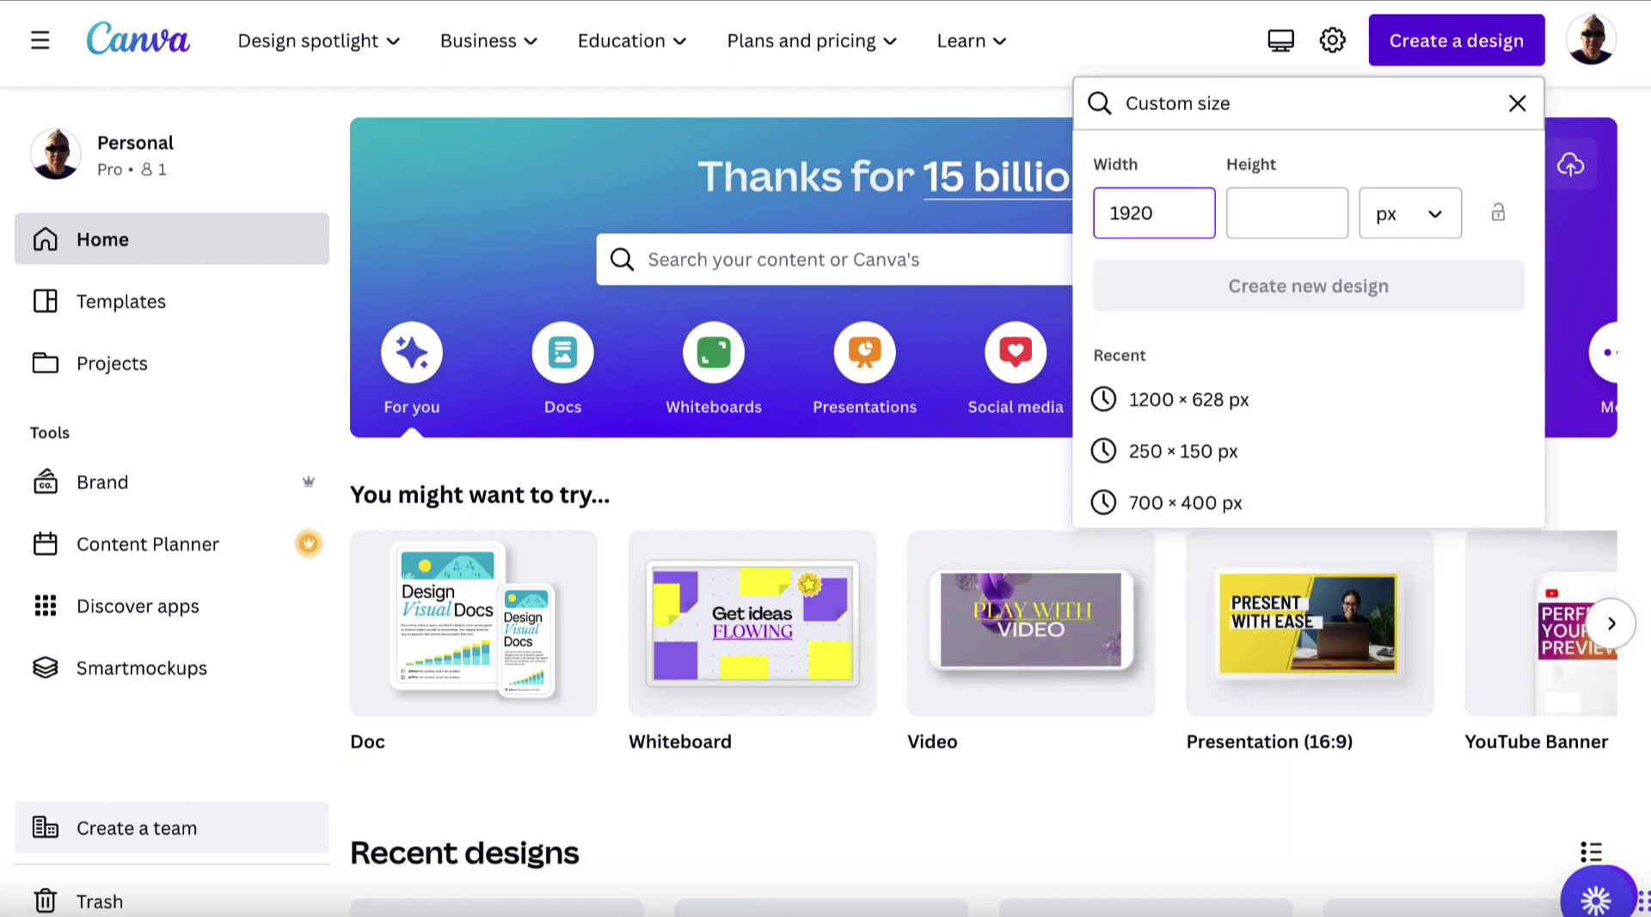
click(1253, 210)
text(10)
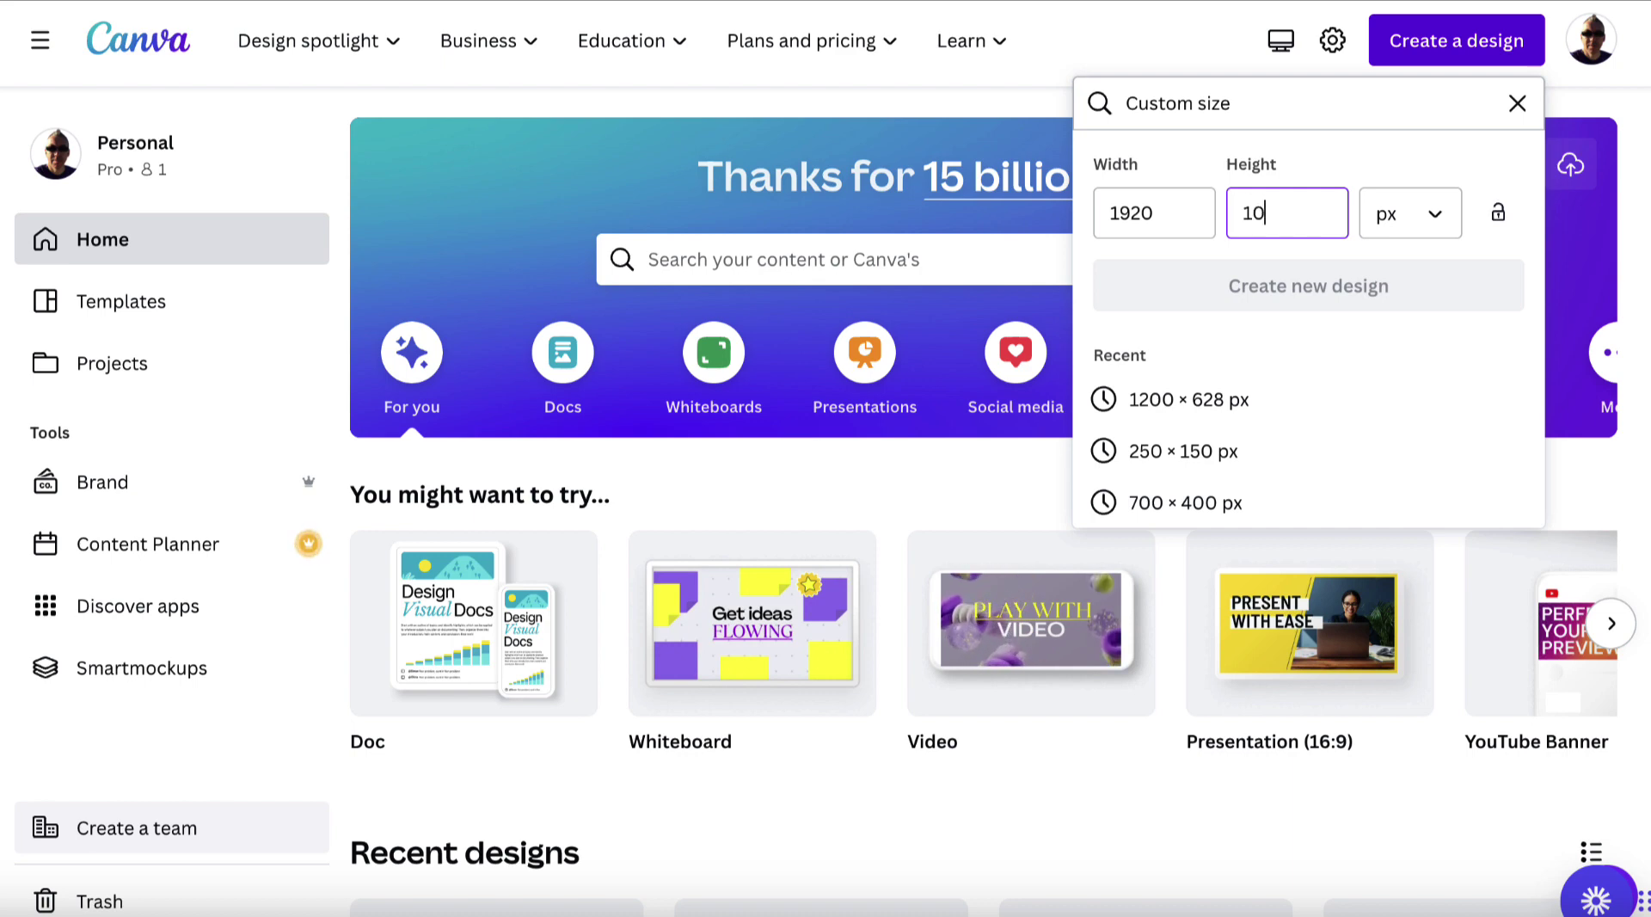
text(80)
click(1281, 290)
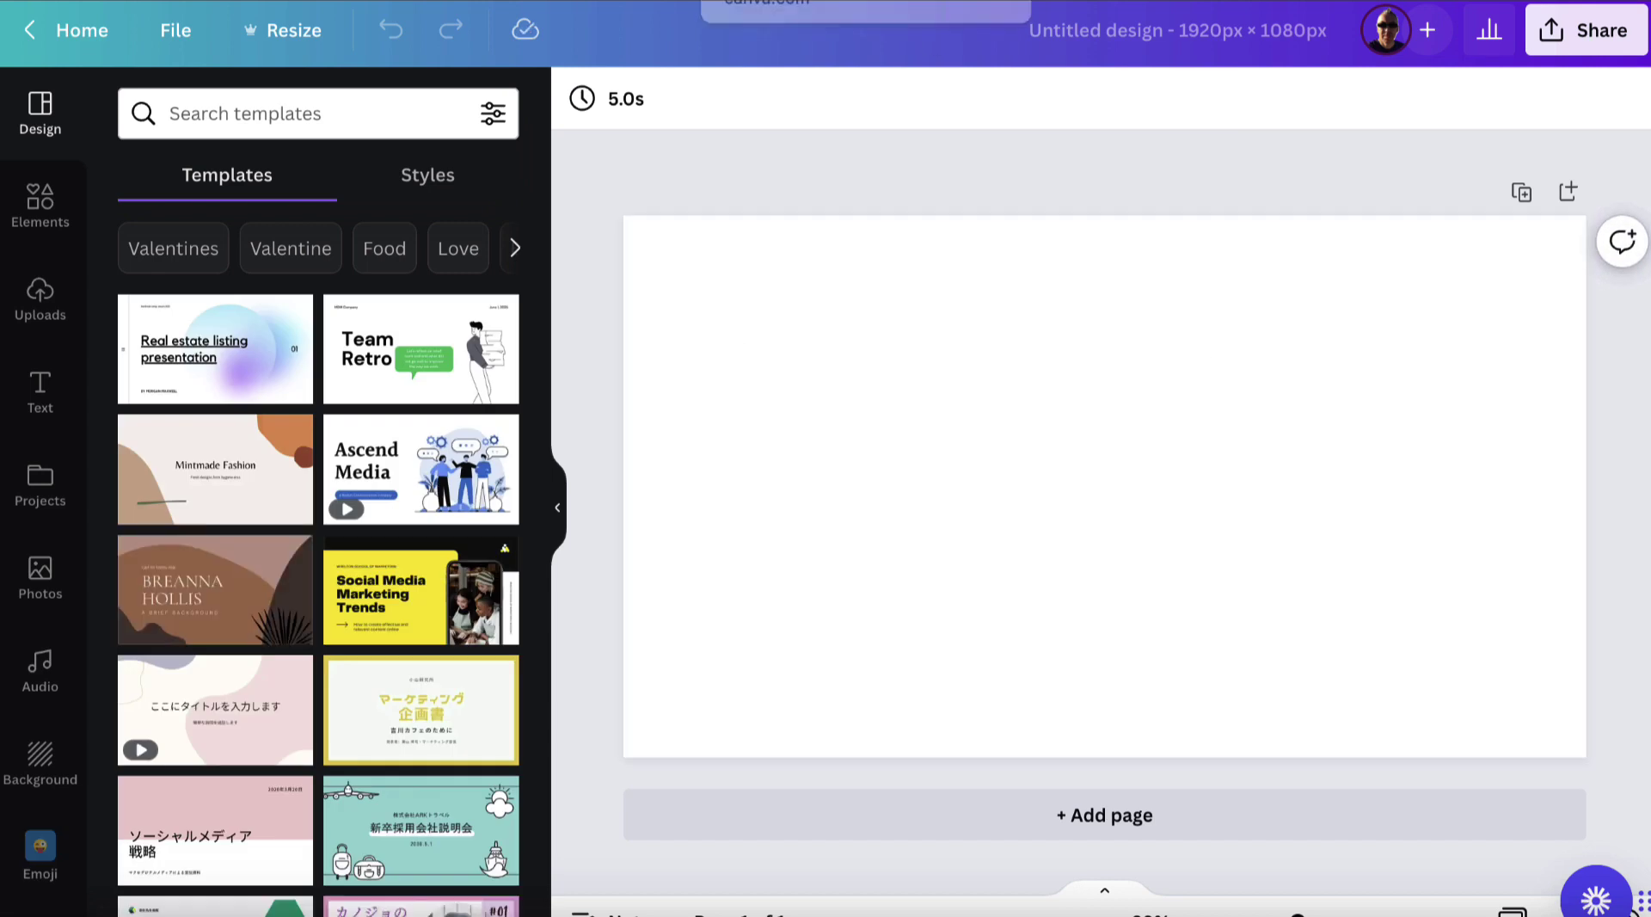
Search the elements for "bloated" and compare the video and photo results, finishing on the photos
click(40, 206)
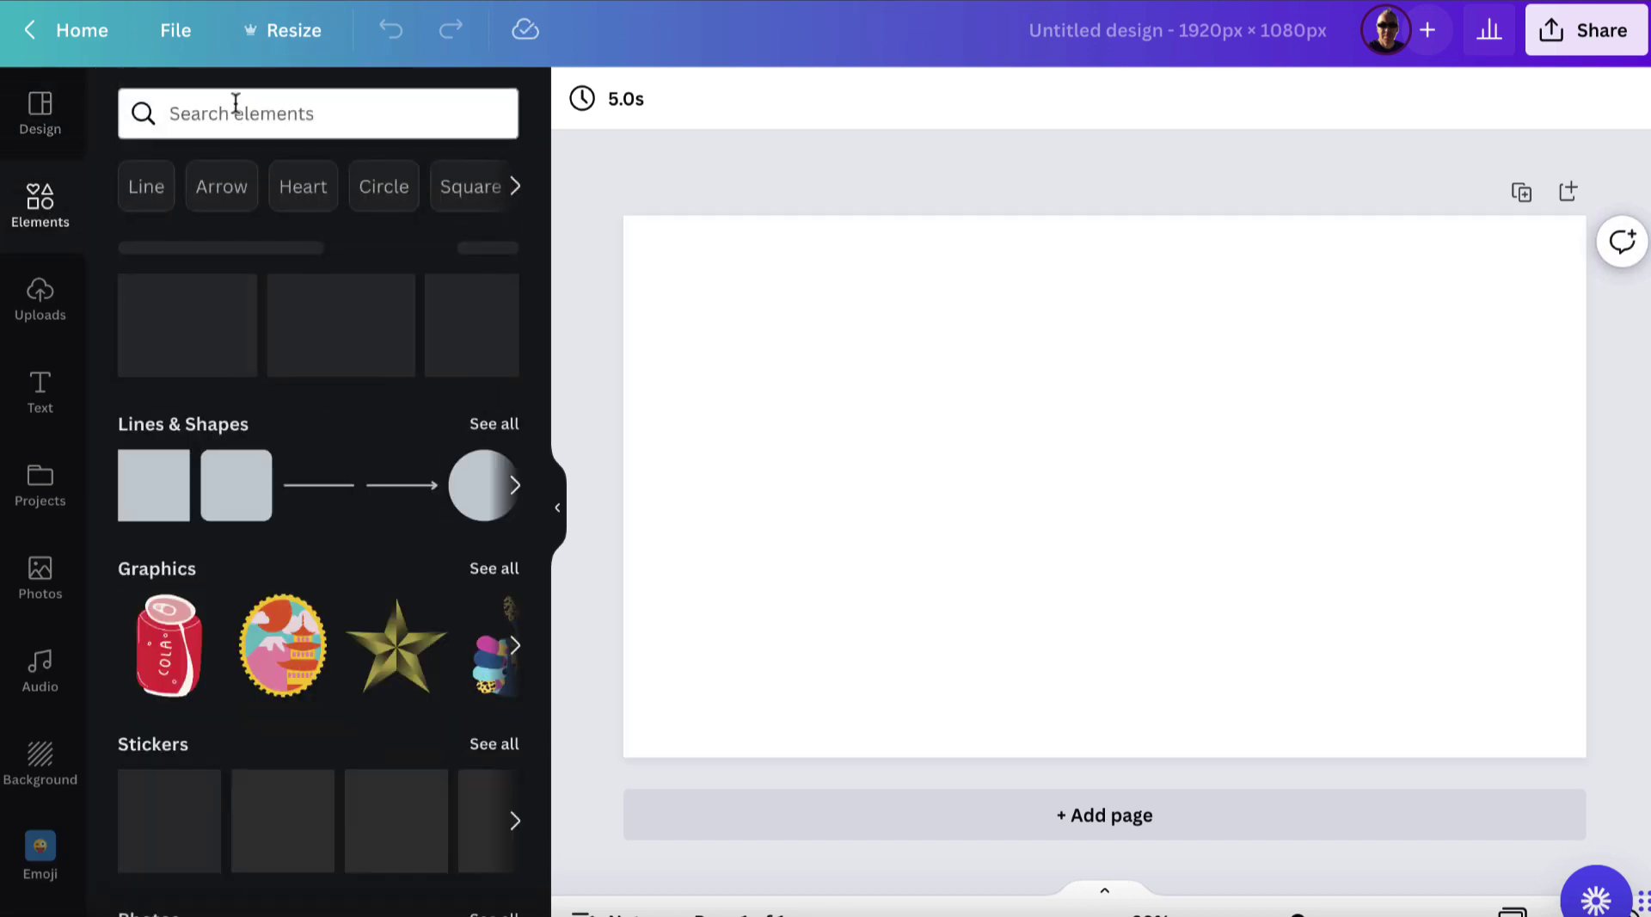
click(235, 107)
text(bloated)
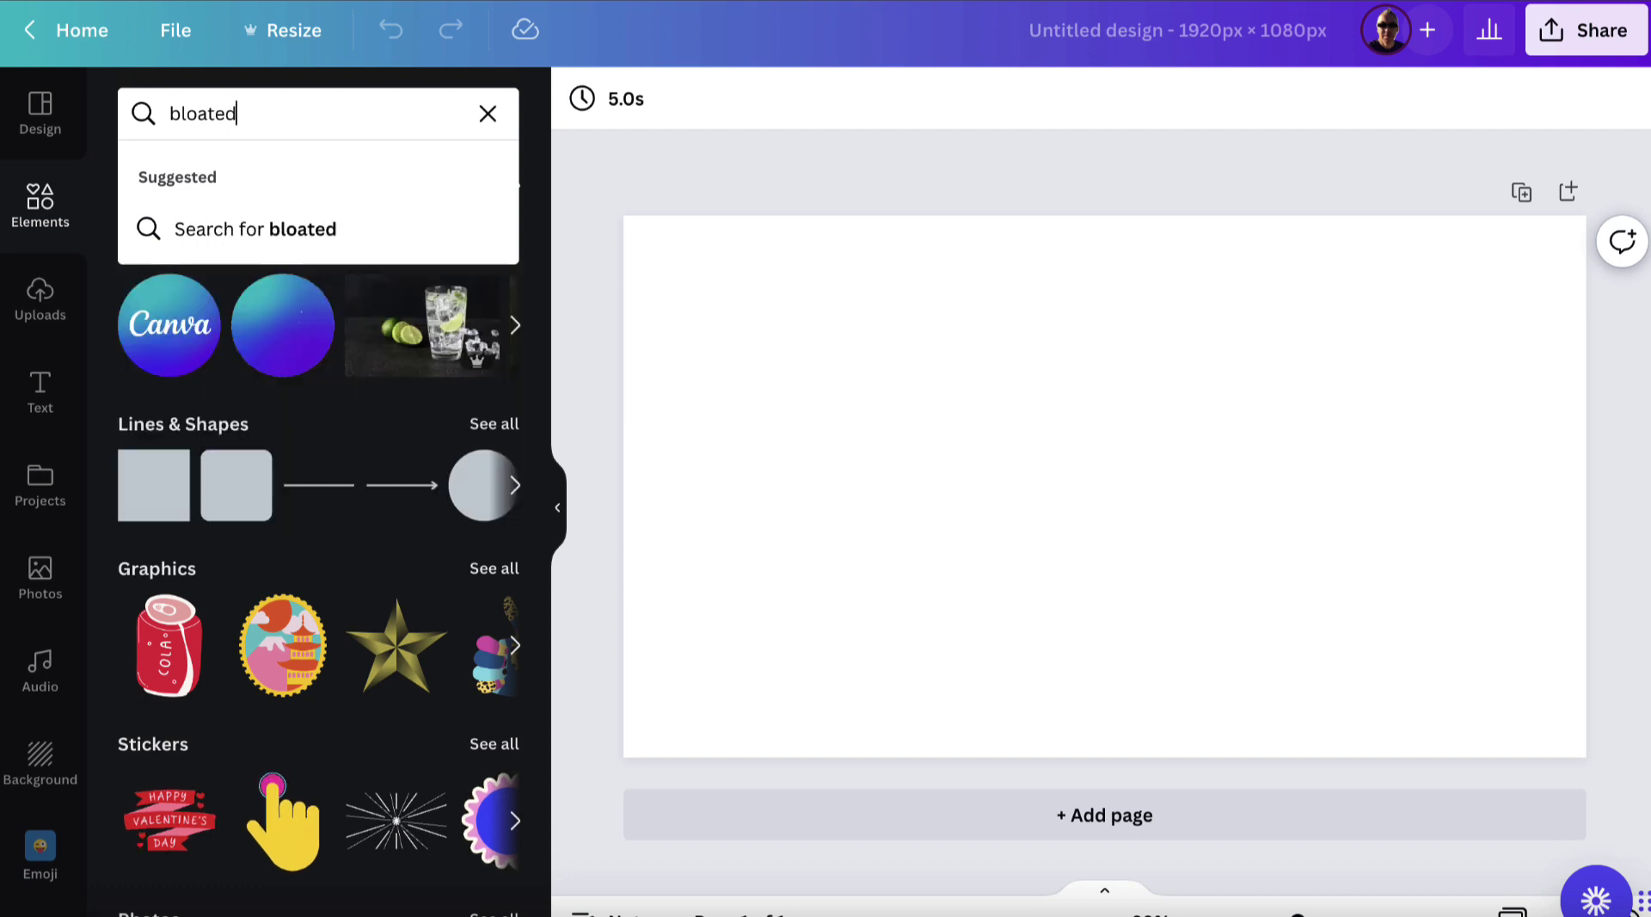
key(Return)
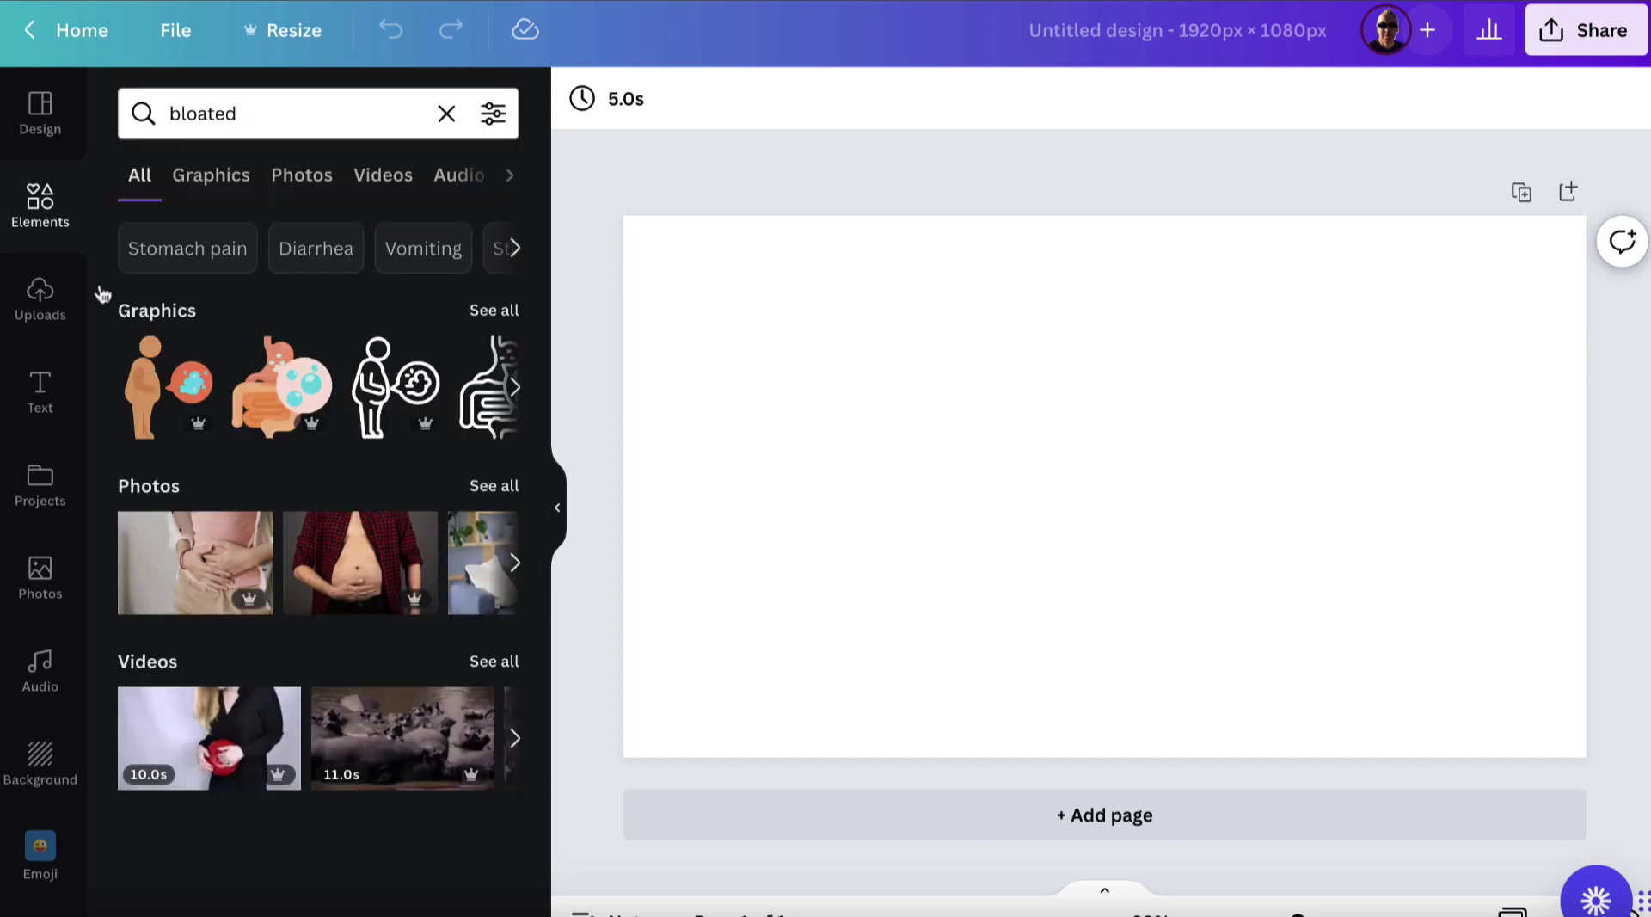
click(233, 185)
click(304, 175)
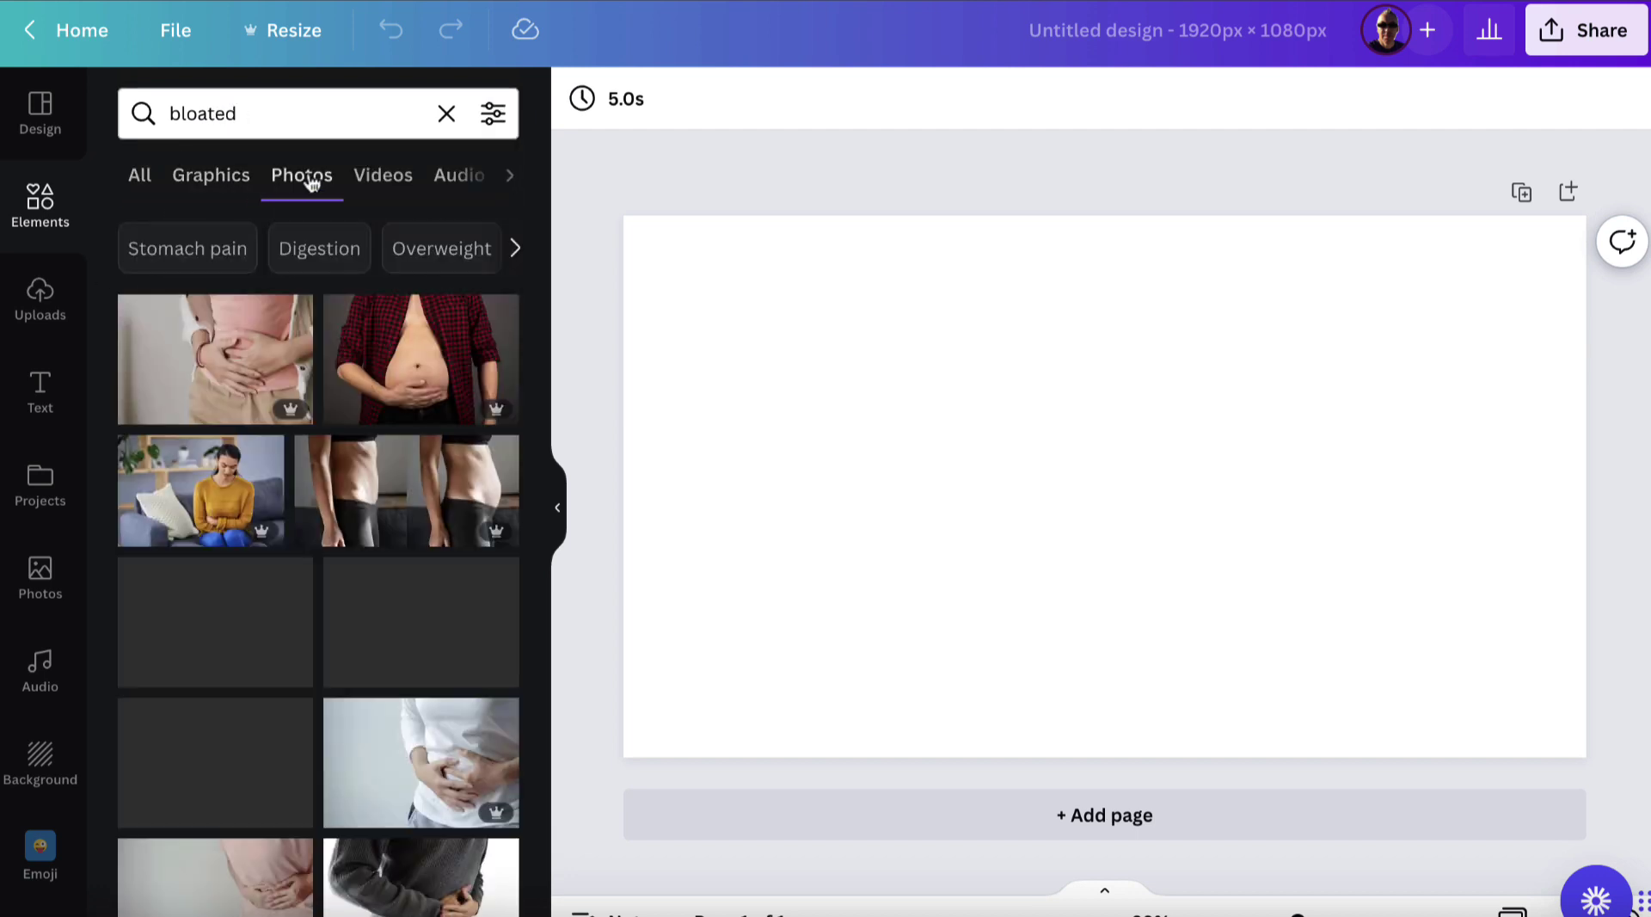
click(362, 184)
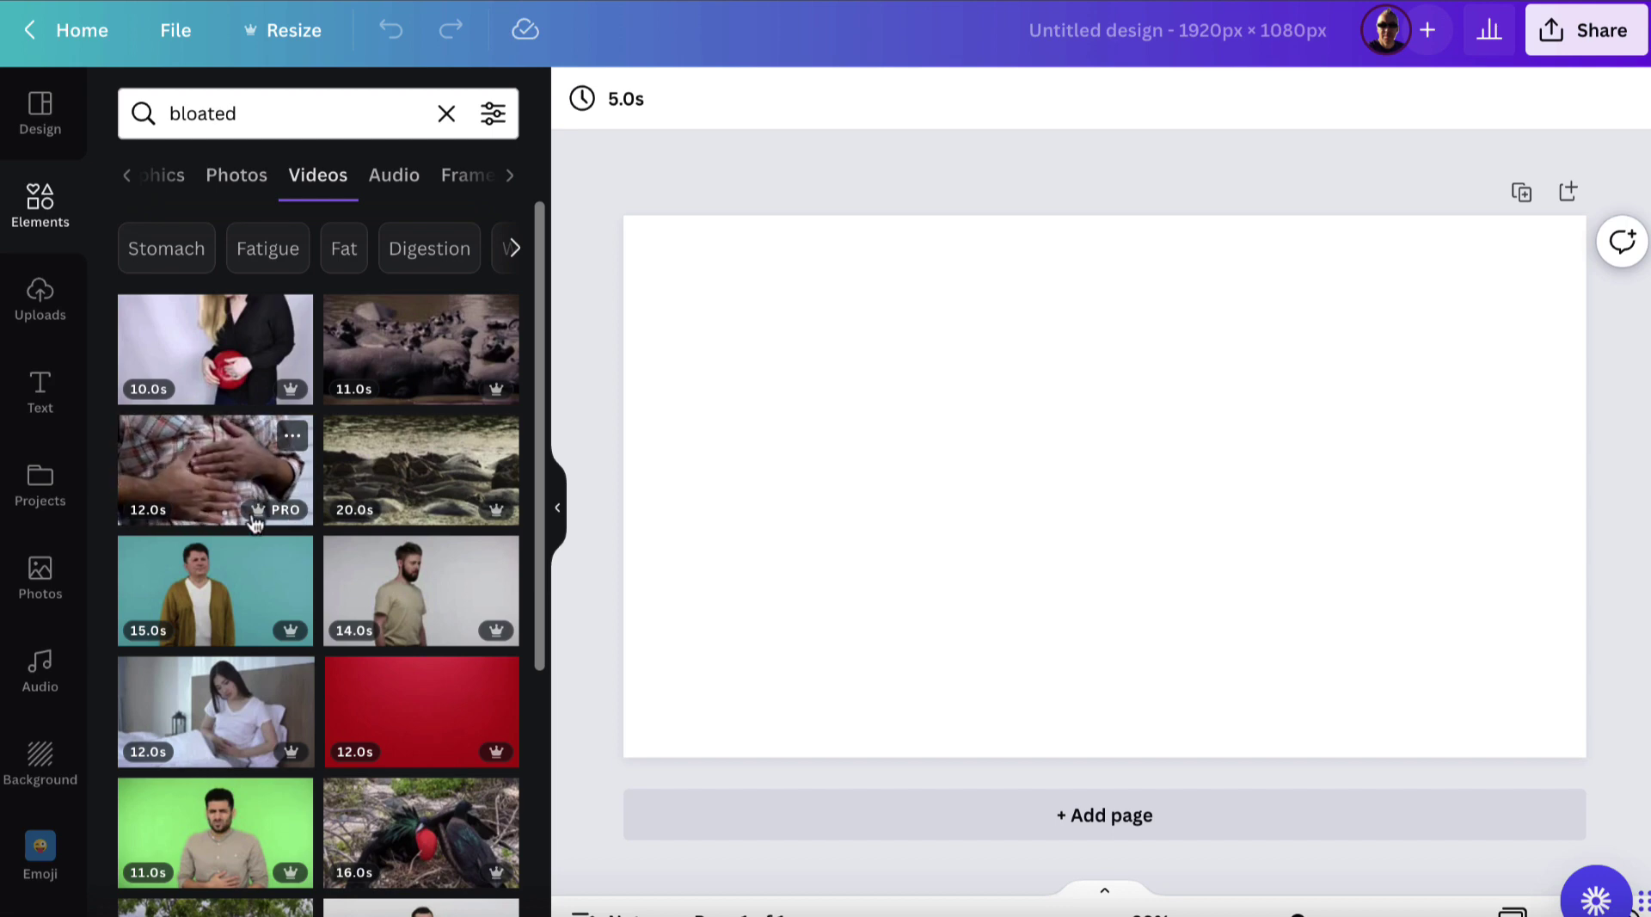
click(242, 186)
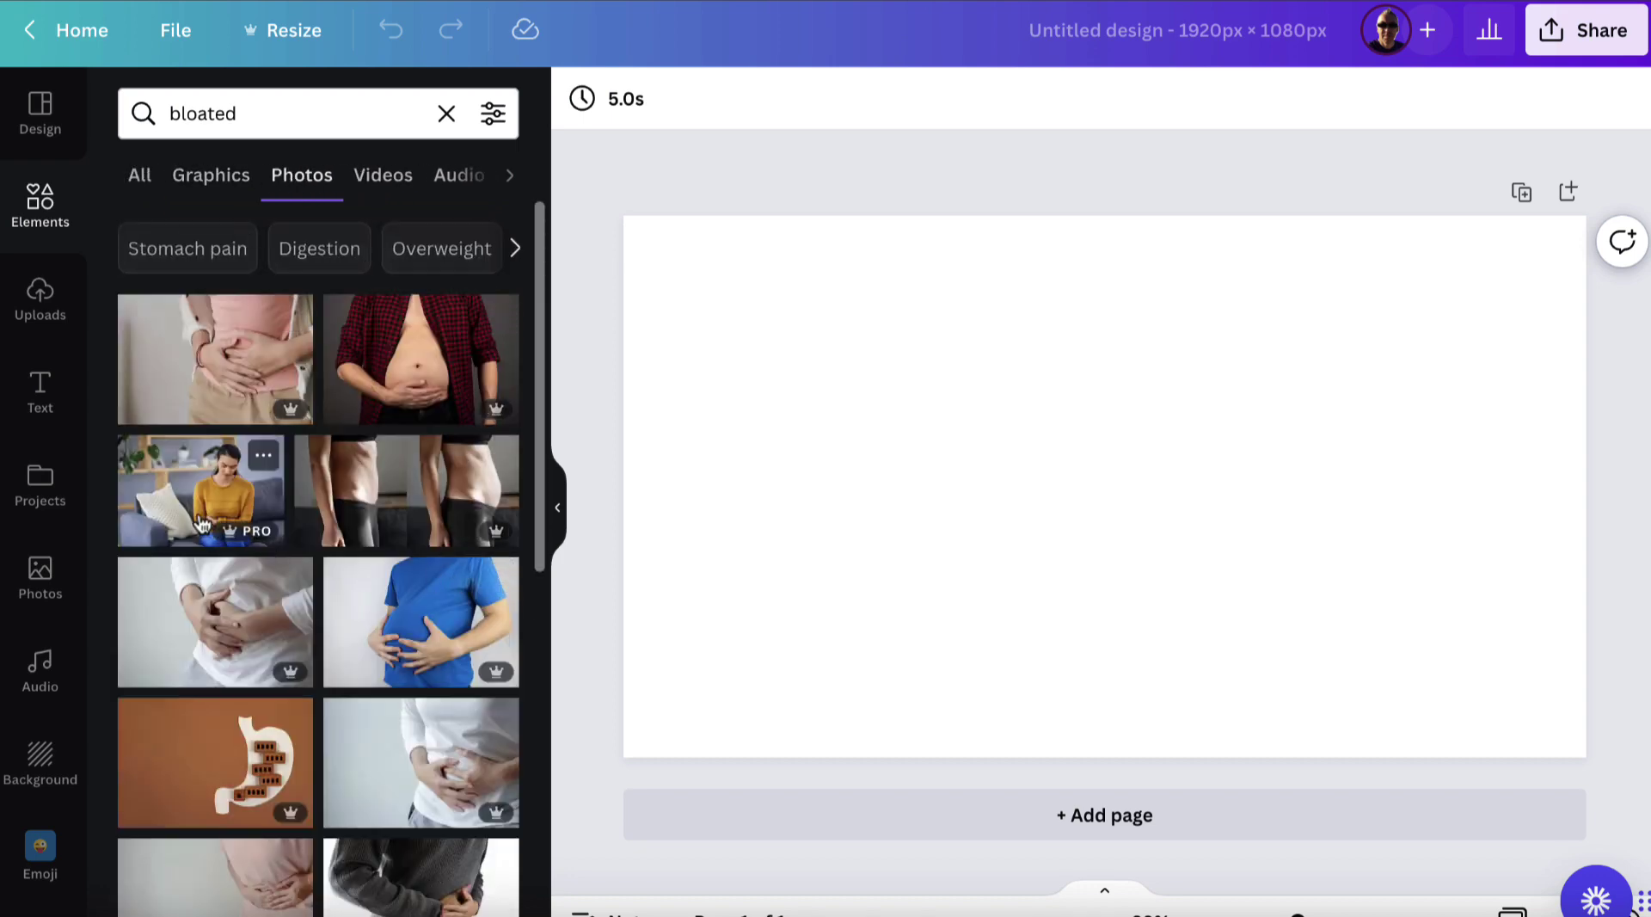
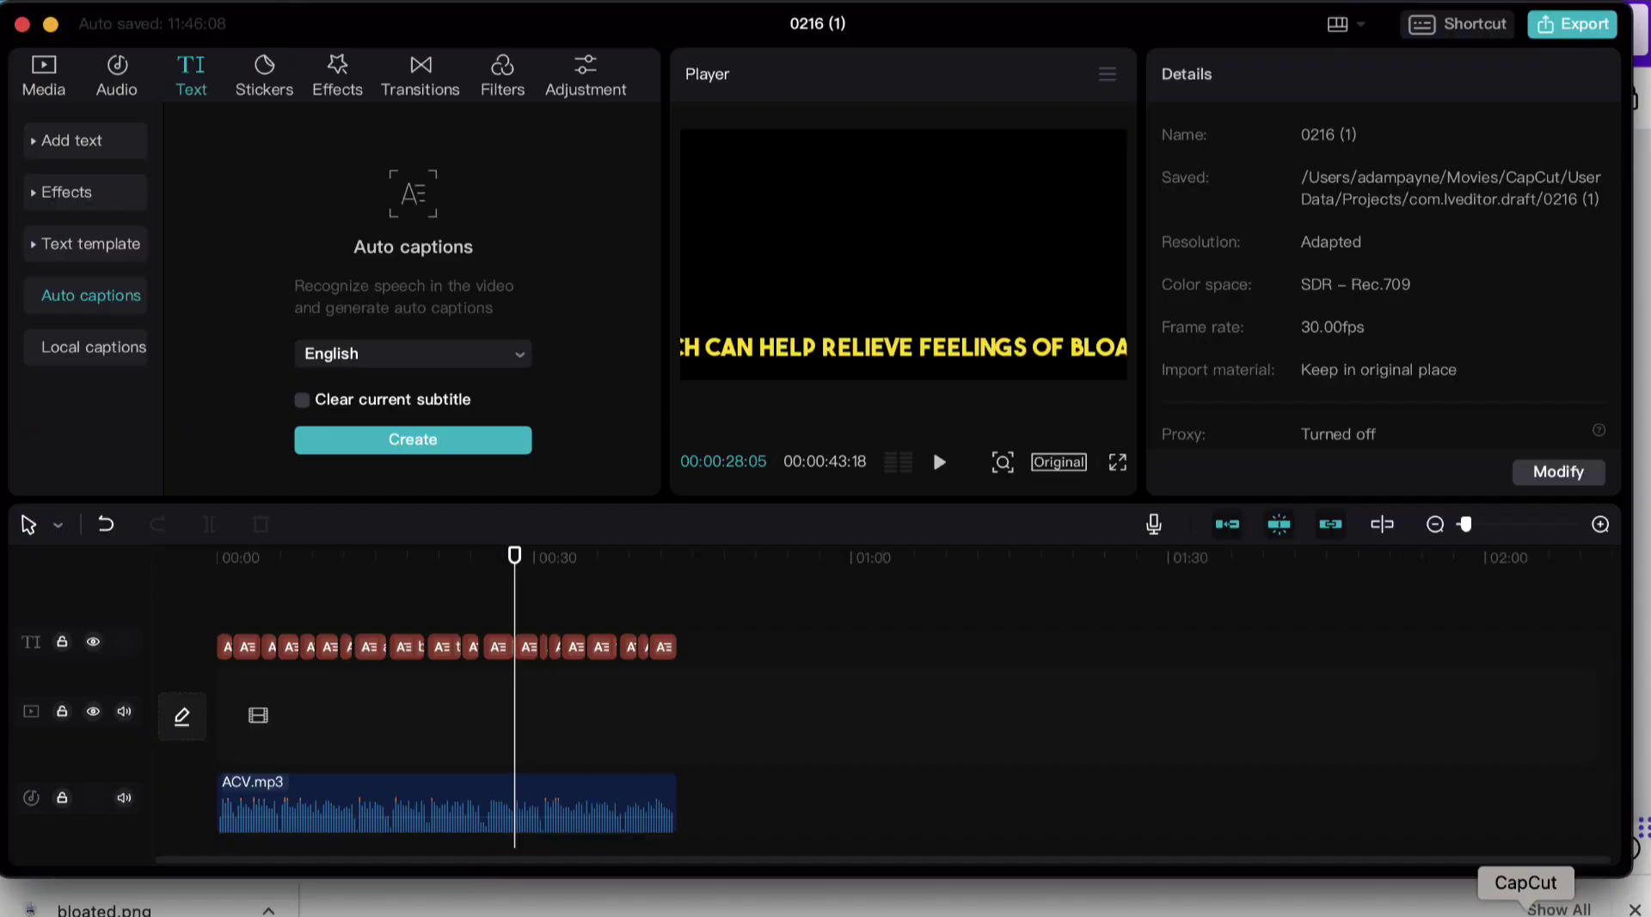
In CapCut, add the downloaded bloated.png to the start of the video track and return the playhead to the beginning
click(43, 89)
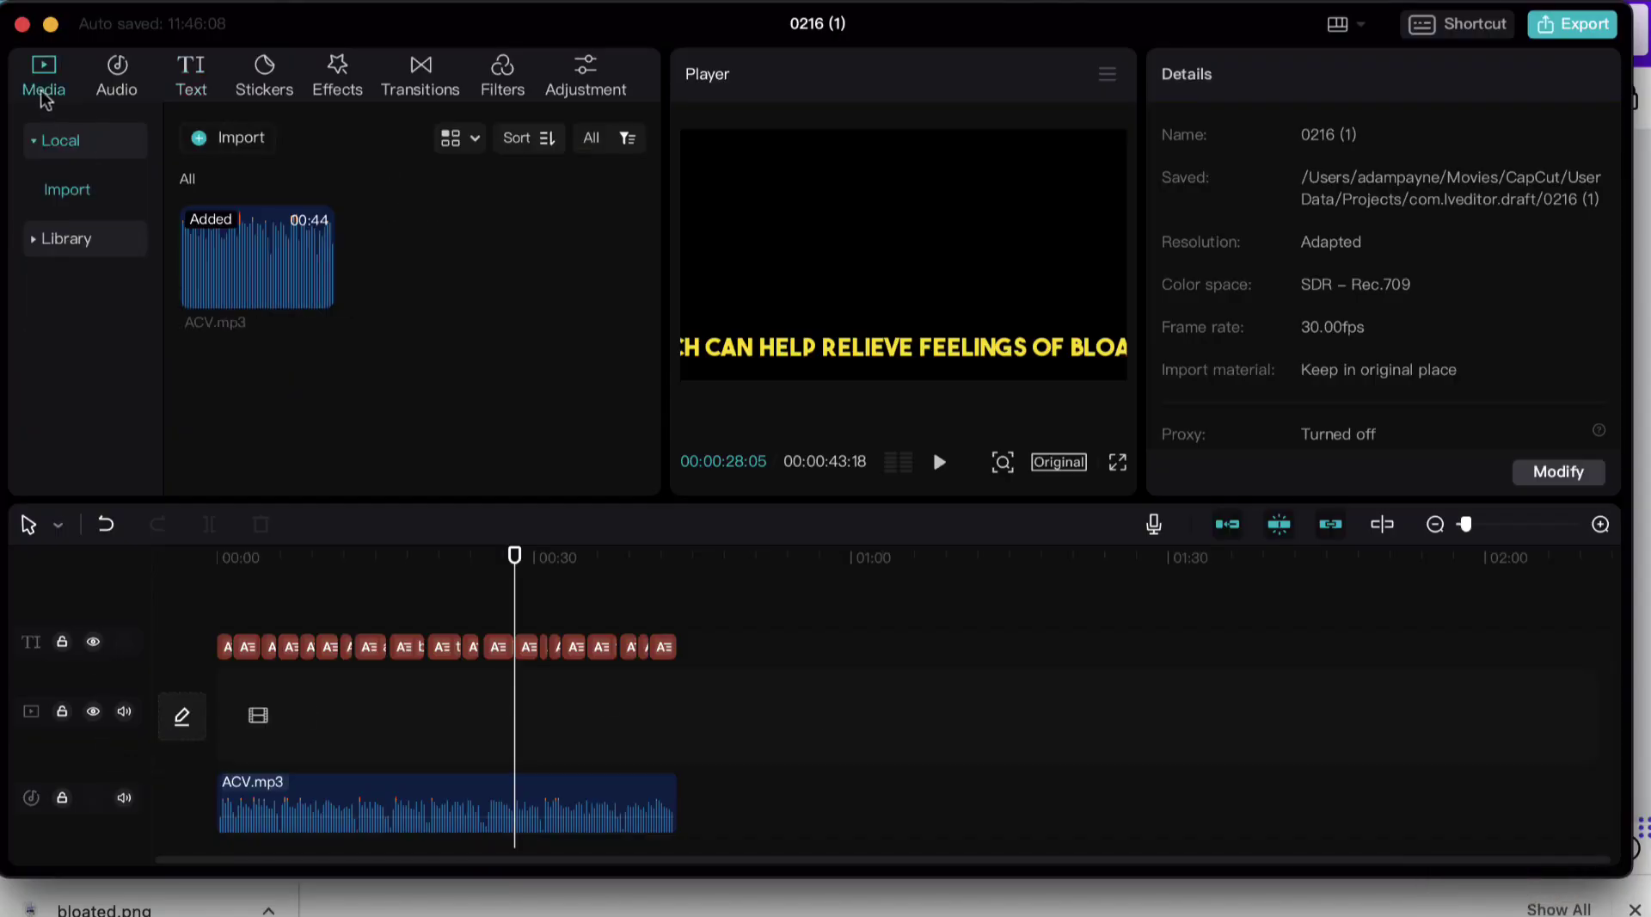
drag(103, 909, 231, 731)
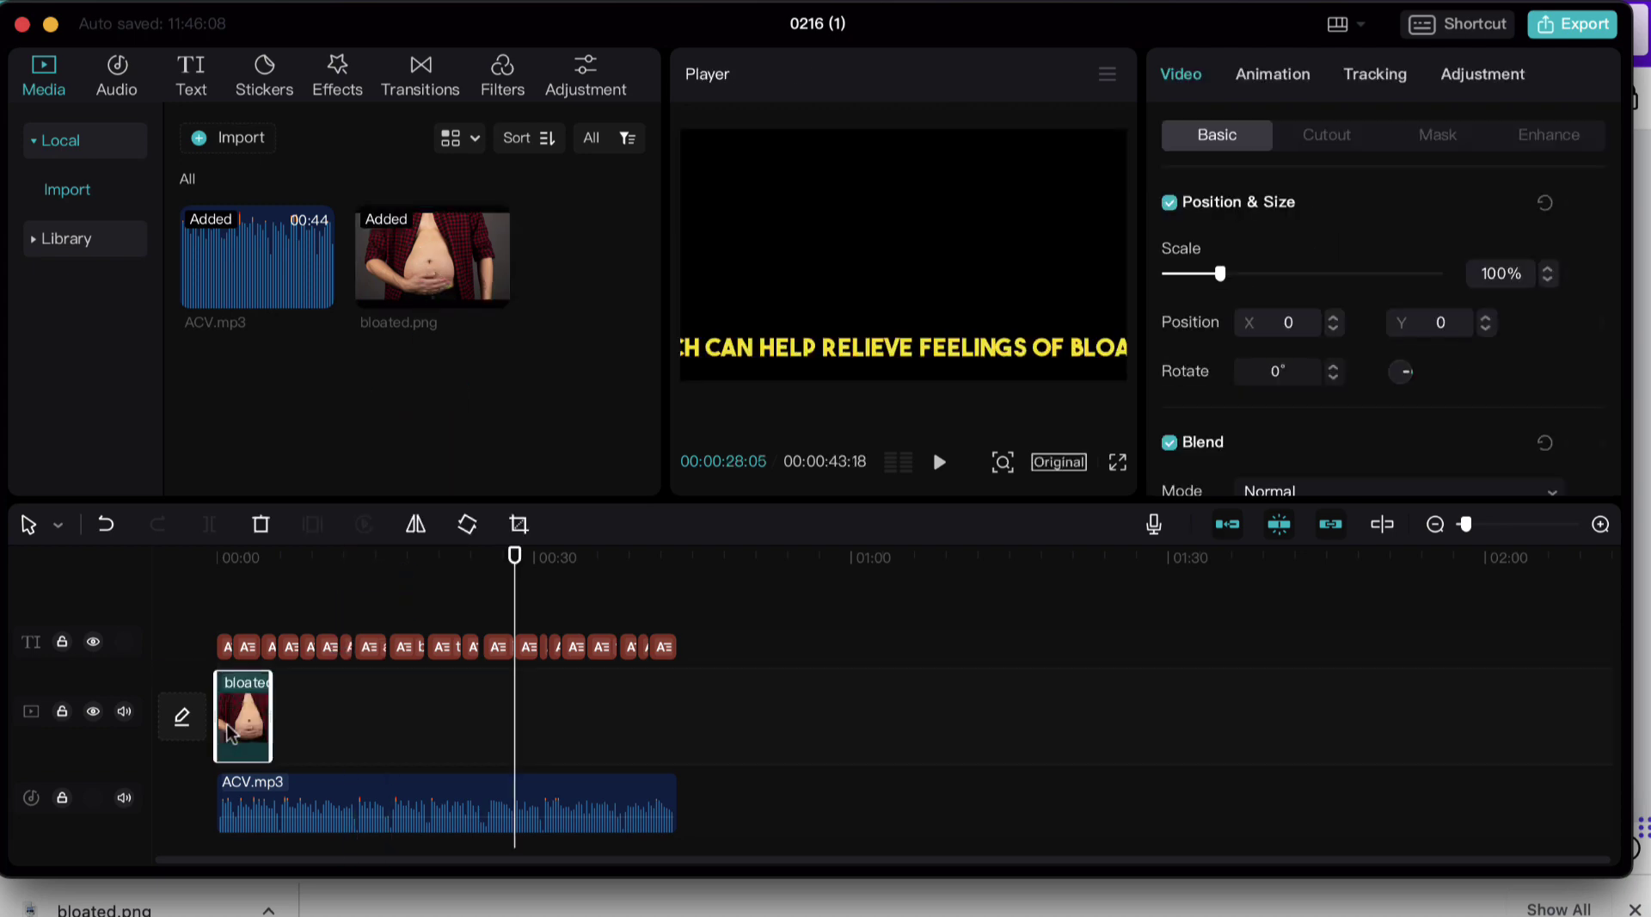
click(211, 559)
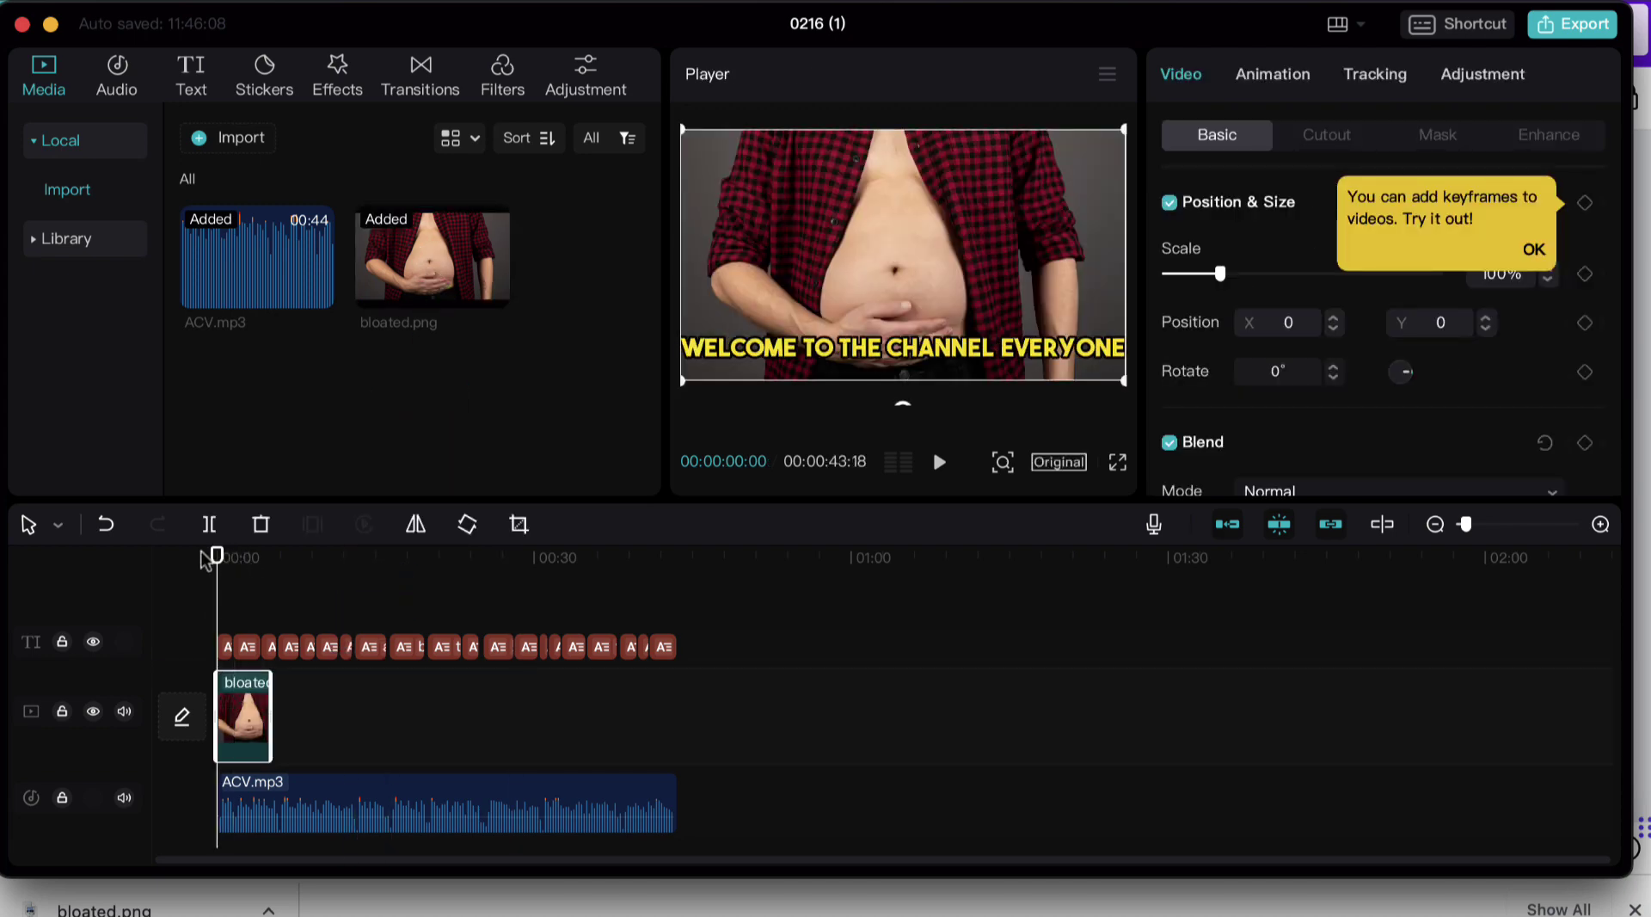
Split the first caption into two lines, breaking it after "welcome to the"
click(926, 351)
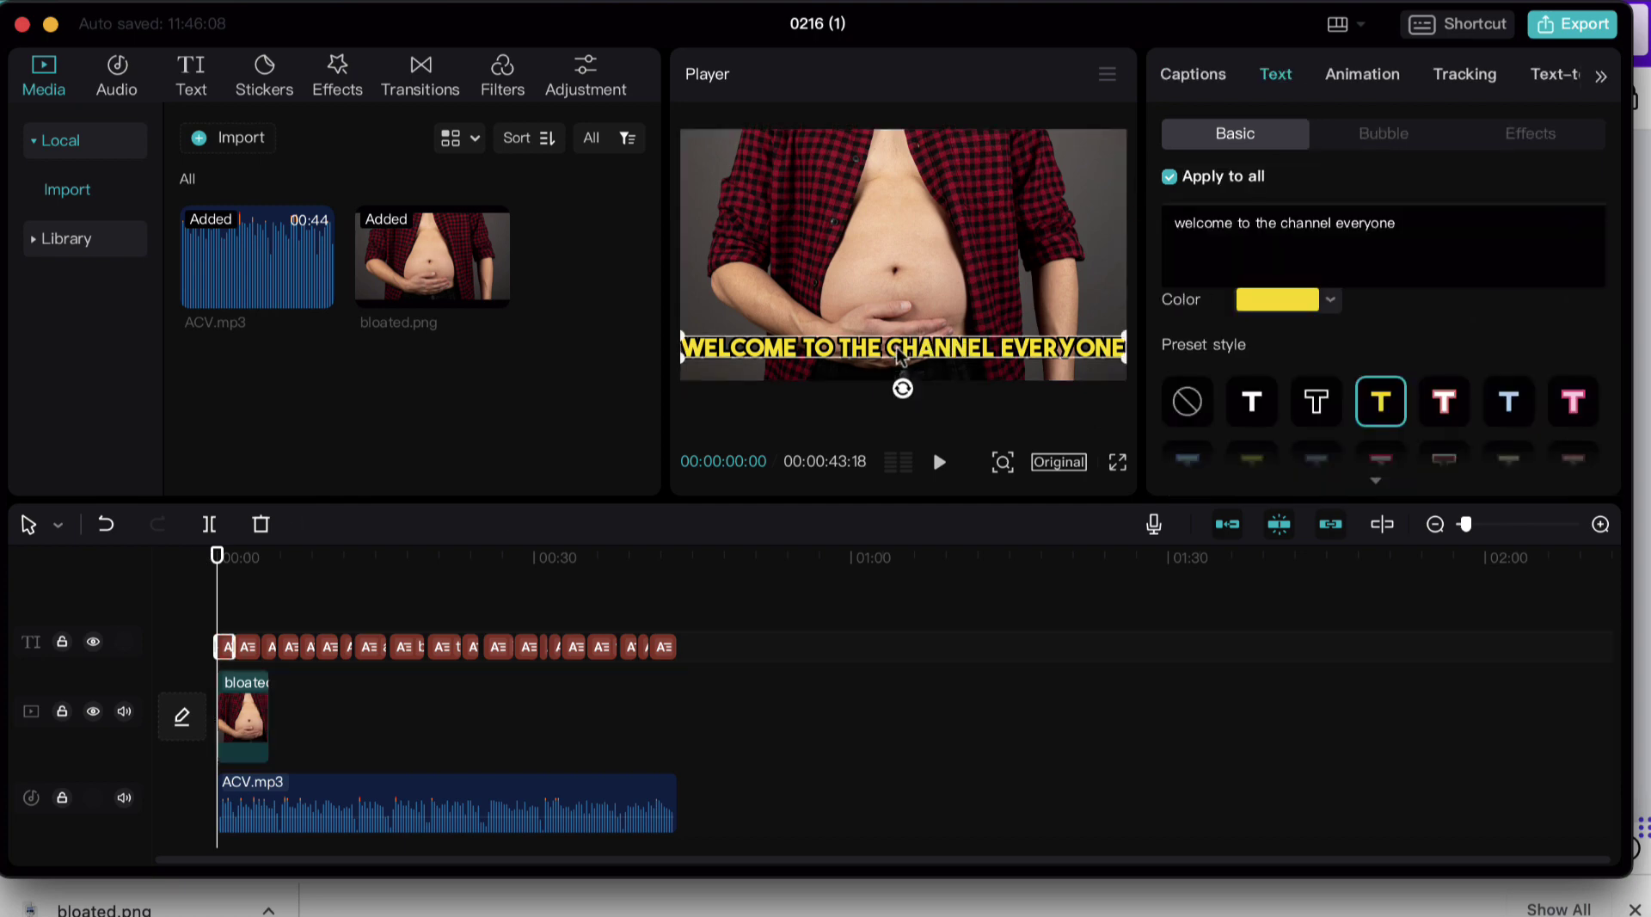
click(1282, 226)
key(Return)
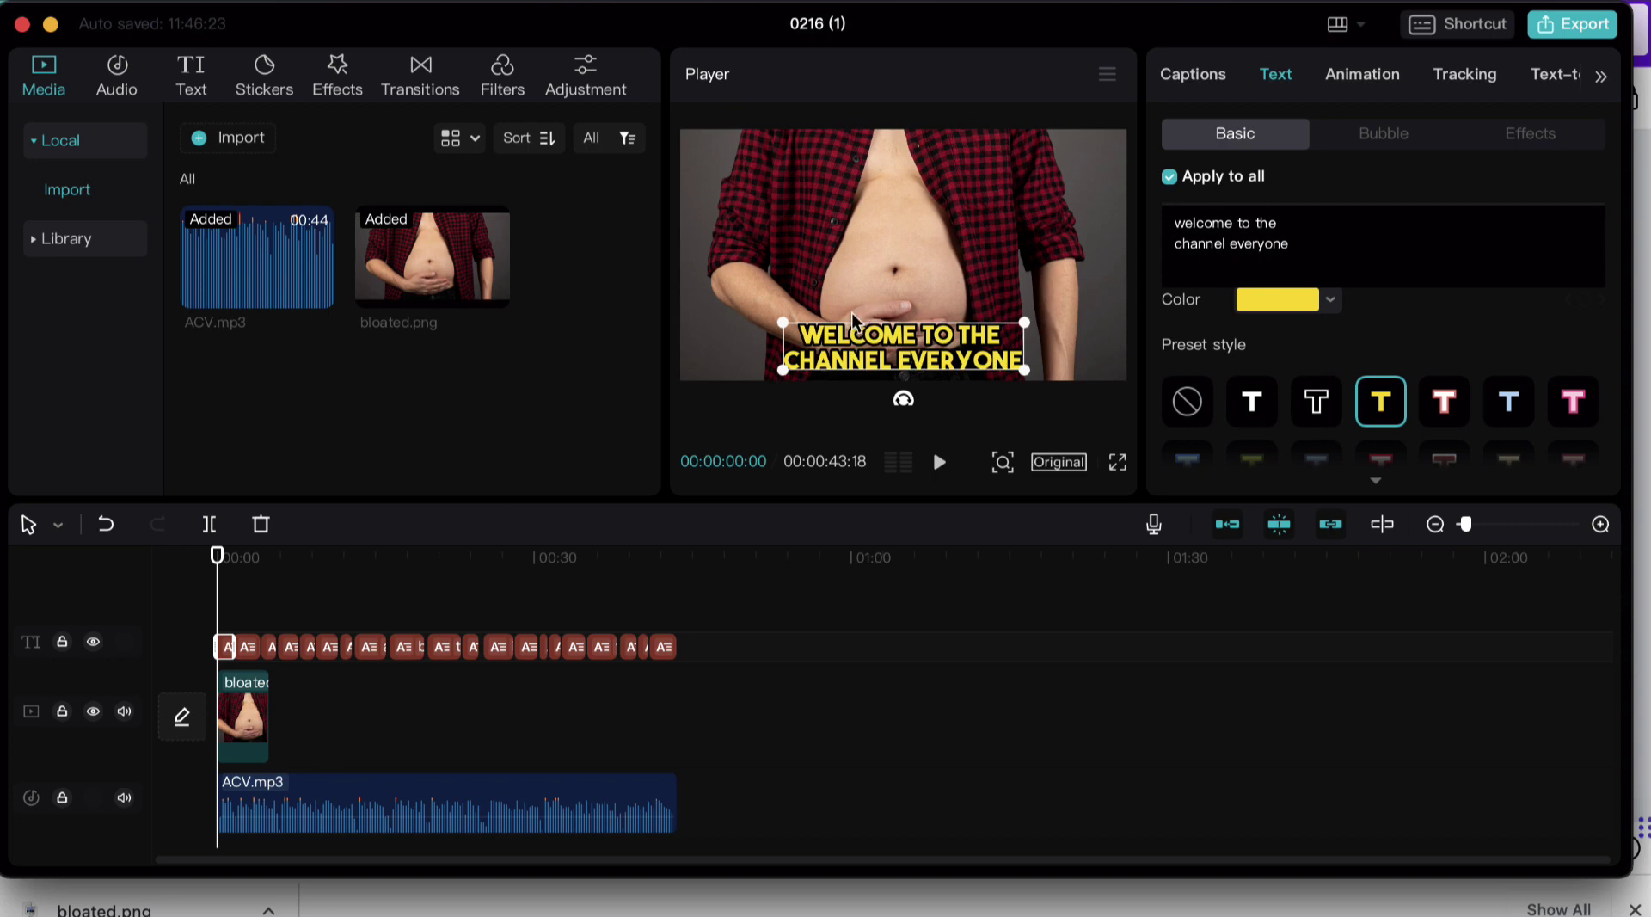
Back in Canva, replace the photo on the page with the 12.0s plaid-shirt clip from the bloated videos, enlarged to fill the page
key(super+Tab)
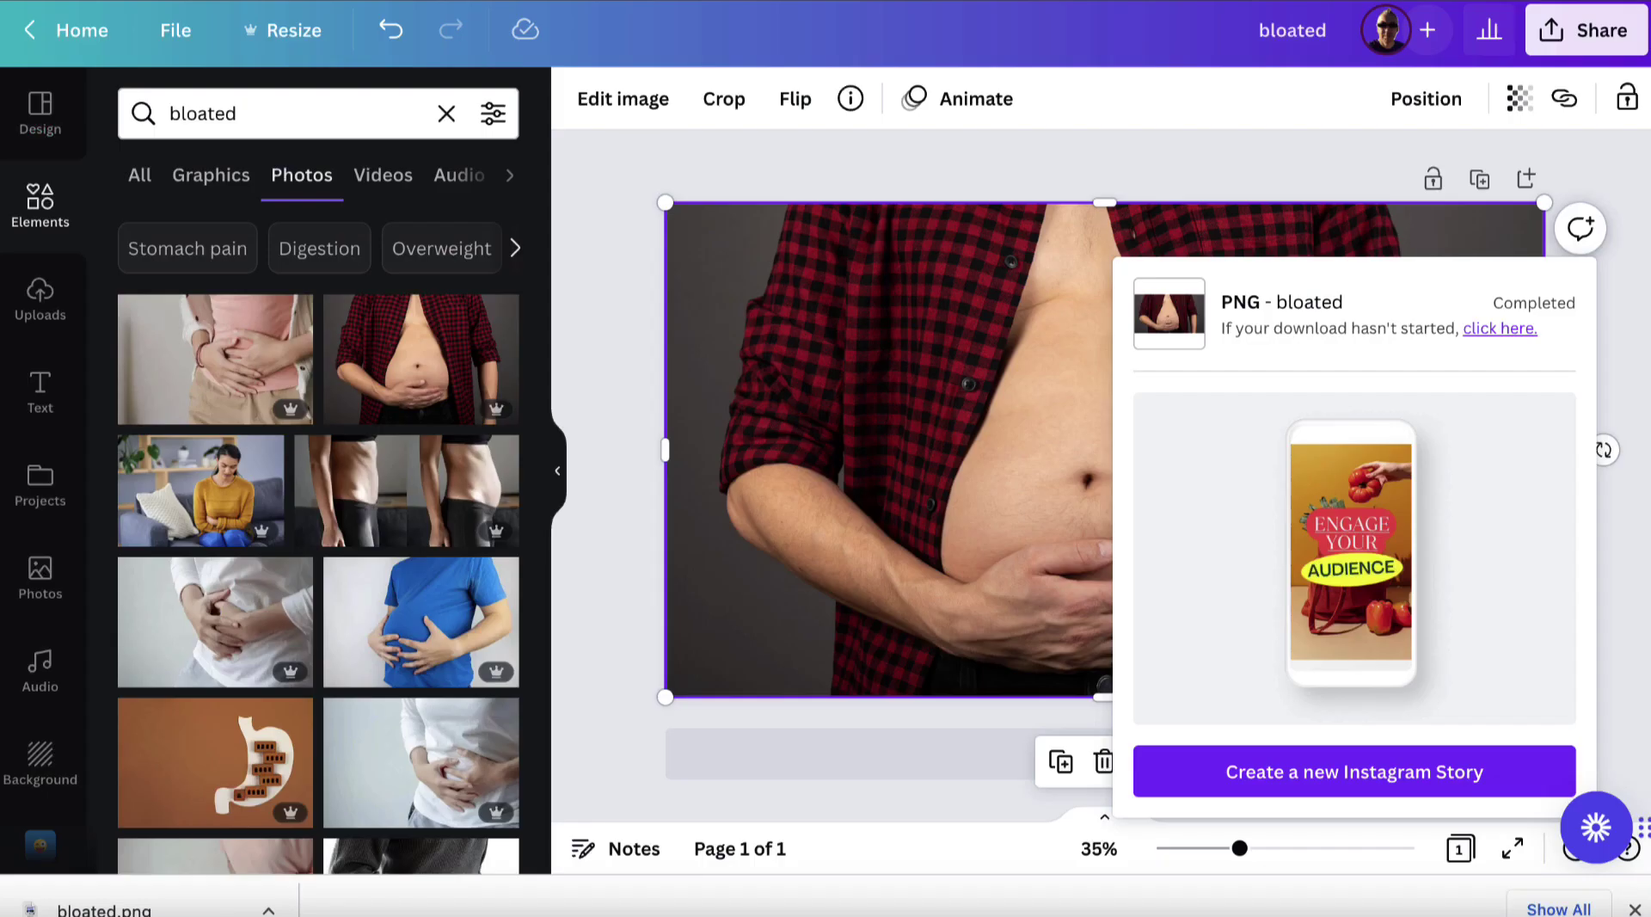
click(381, 174)
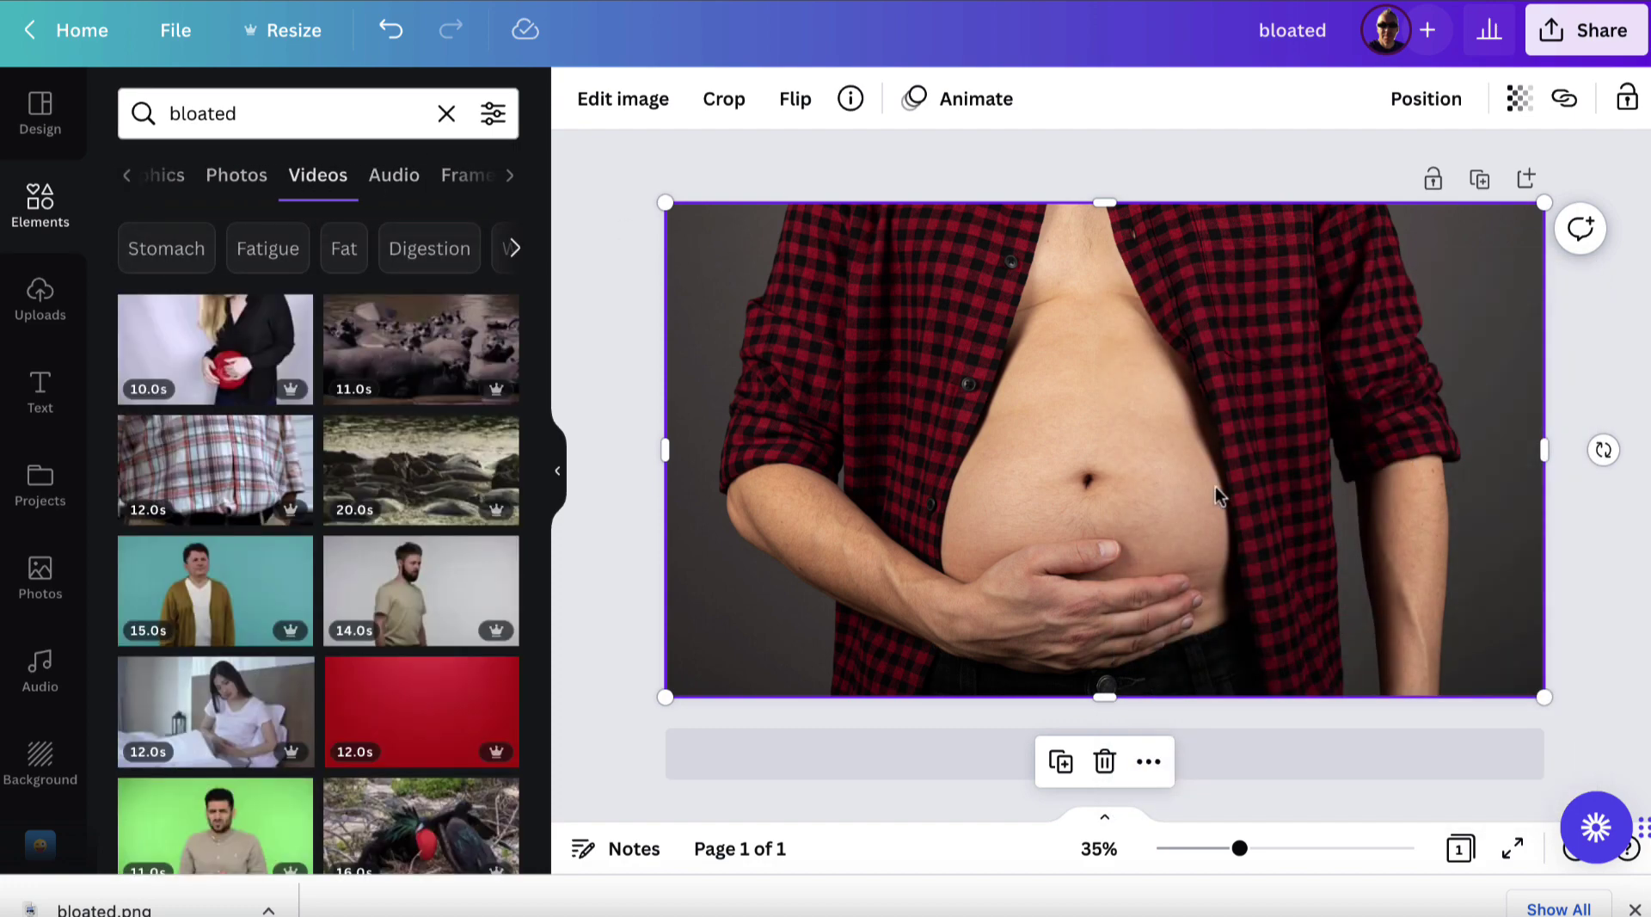
click(1102, 760)
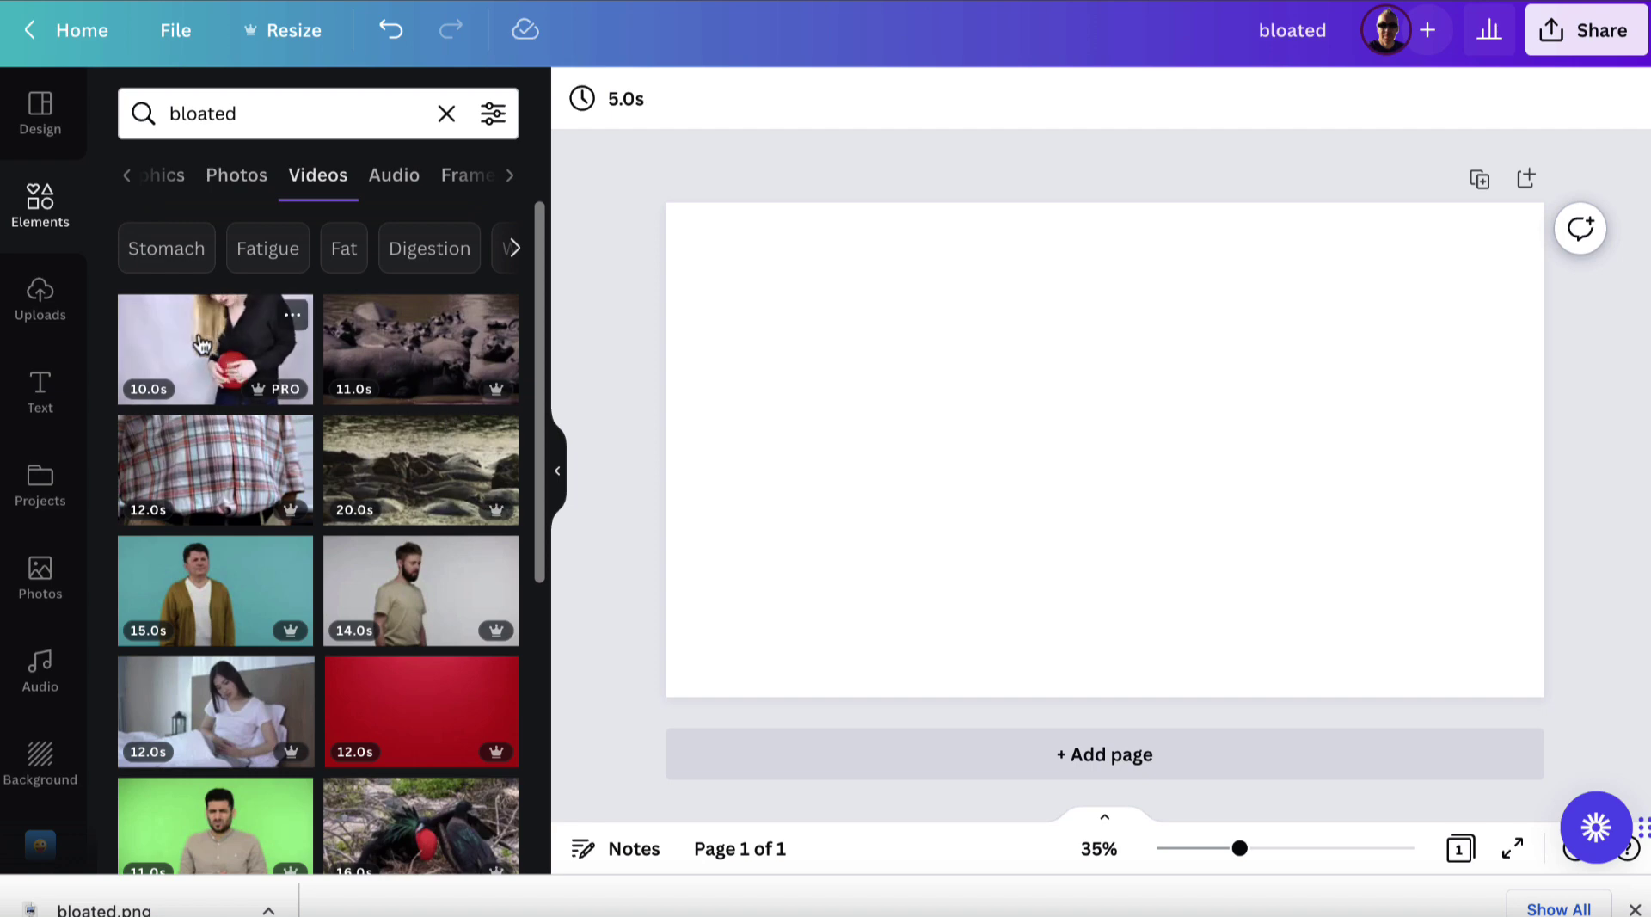
drag(211, 467, 745, 261)
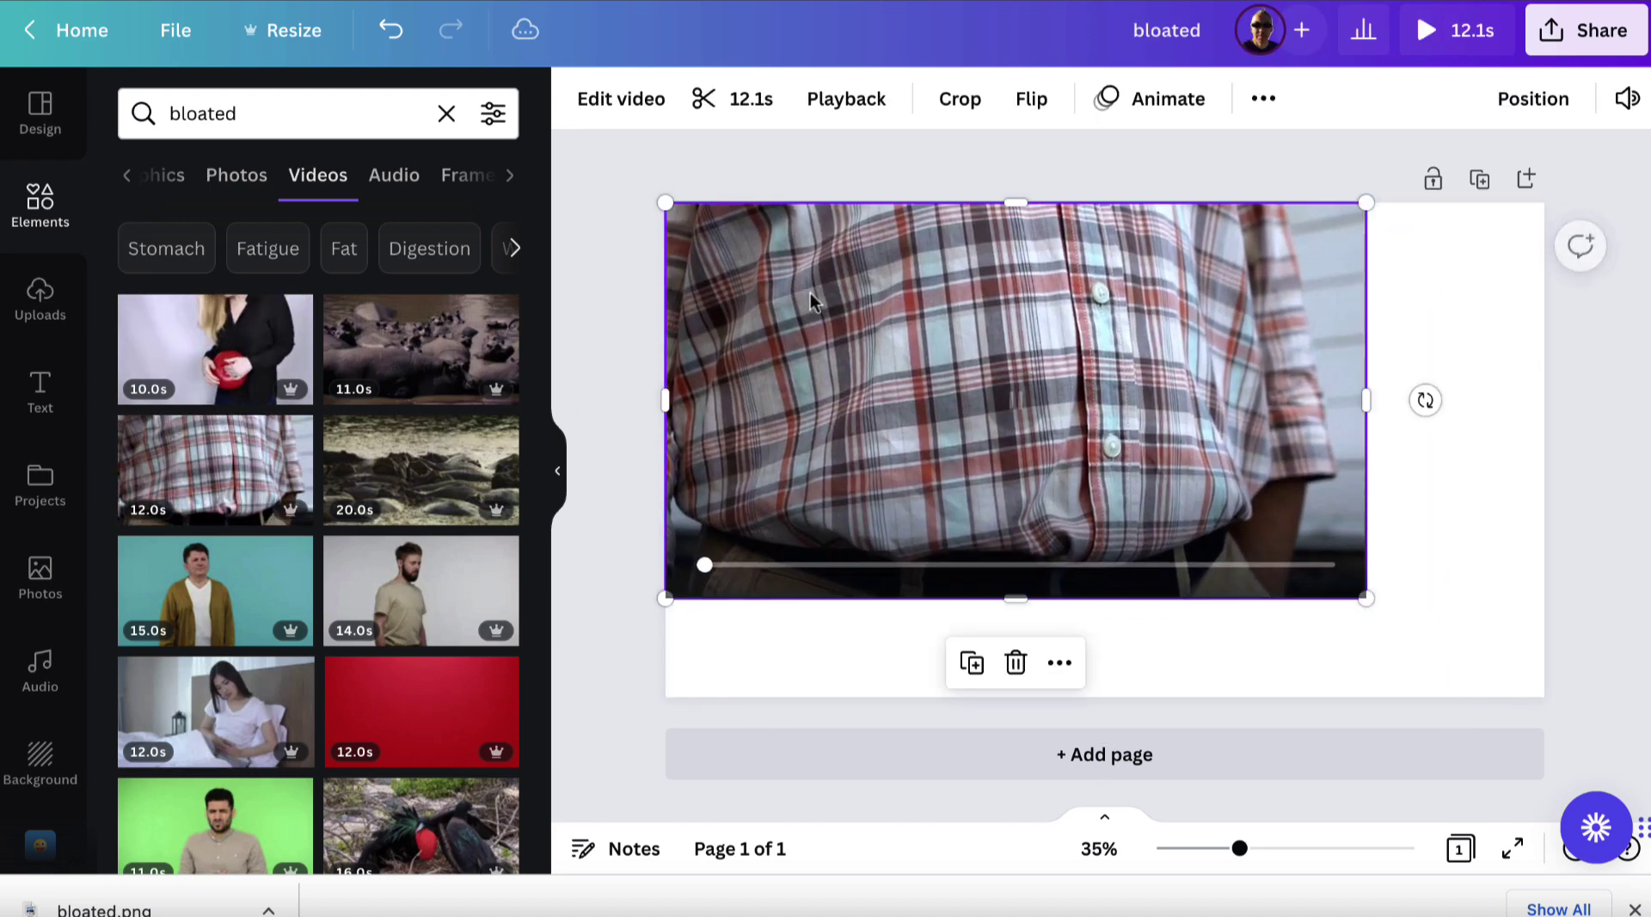
drag(1360, 602, 1541, 693)
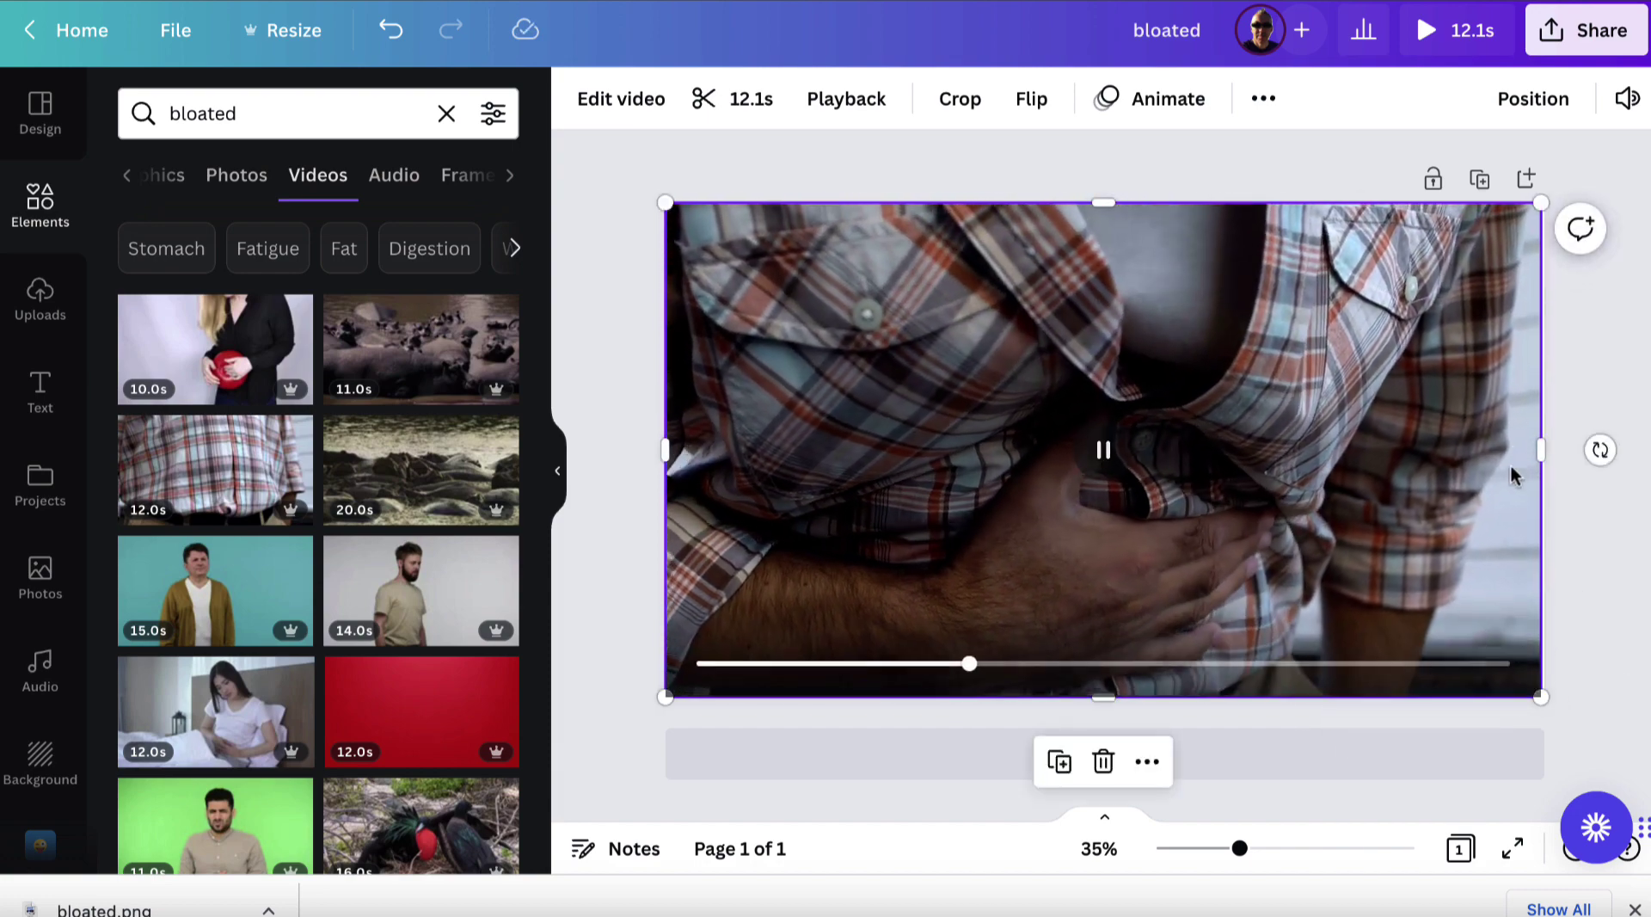
drag(1537, 455, 1544, 457)
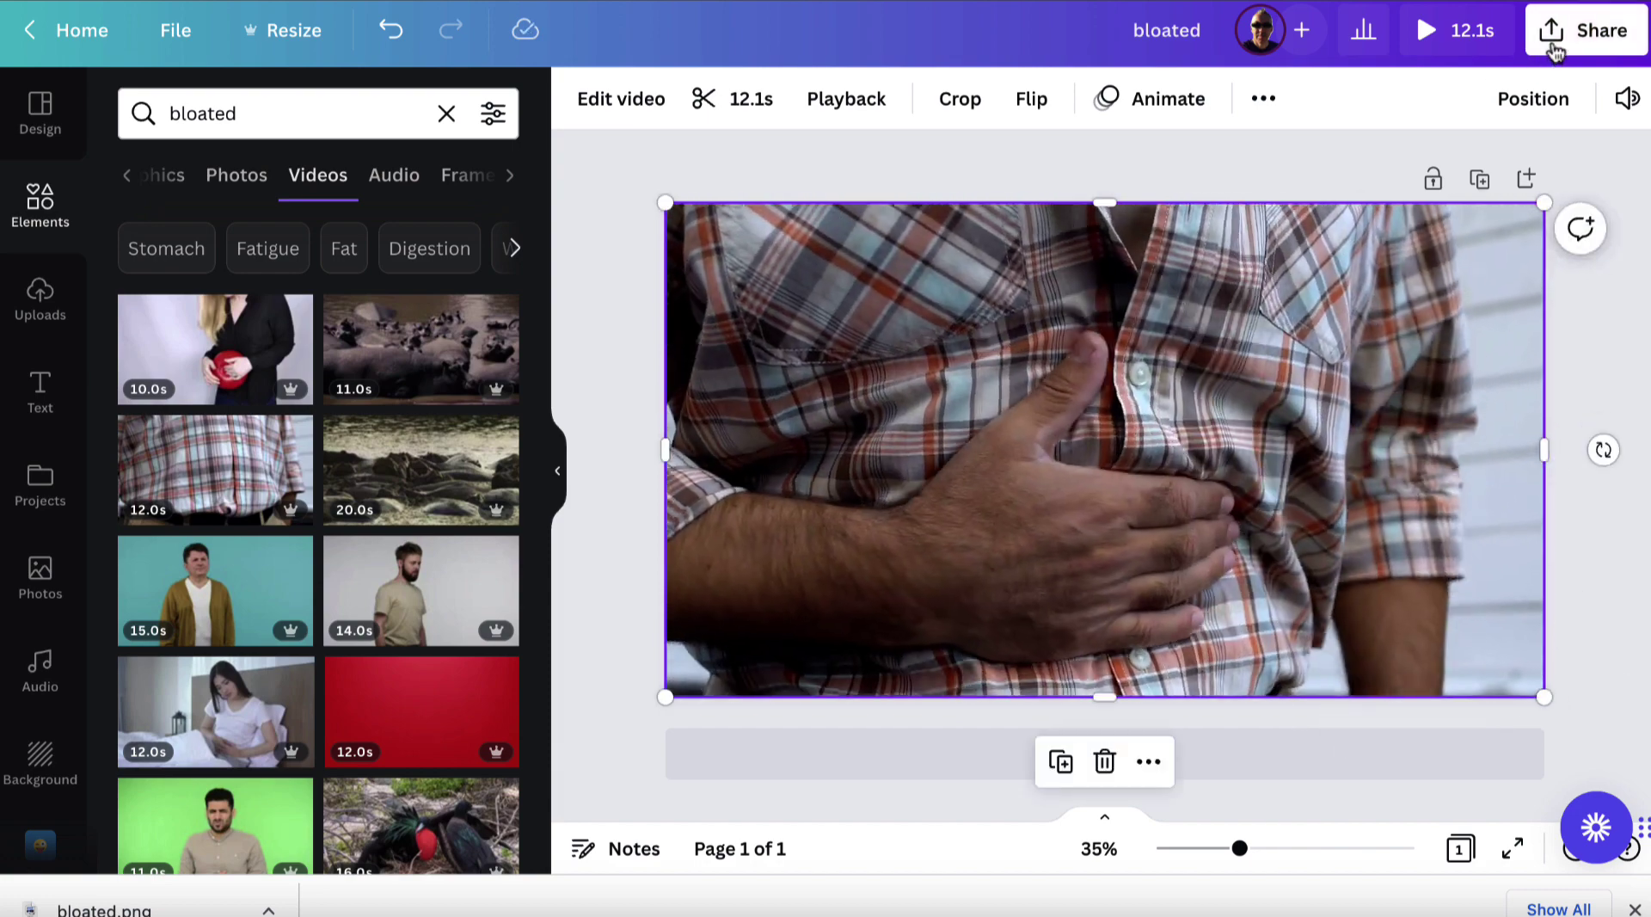
Rename the design "bloated v" and download it as a 1080p MP4 video
click(1178, 34)
text(v)
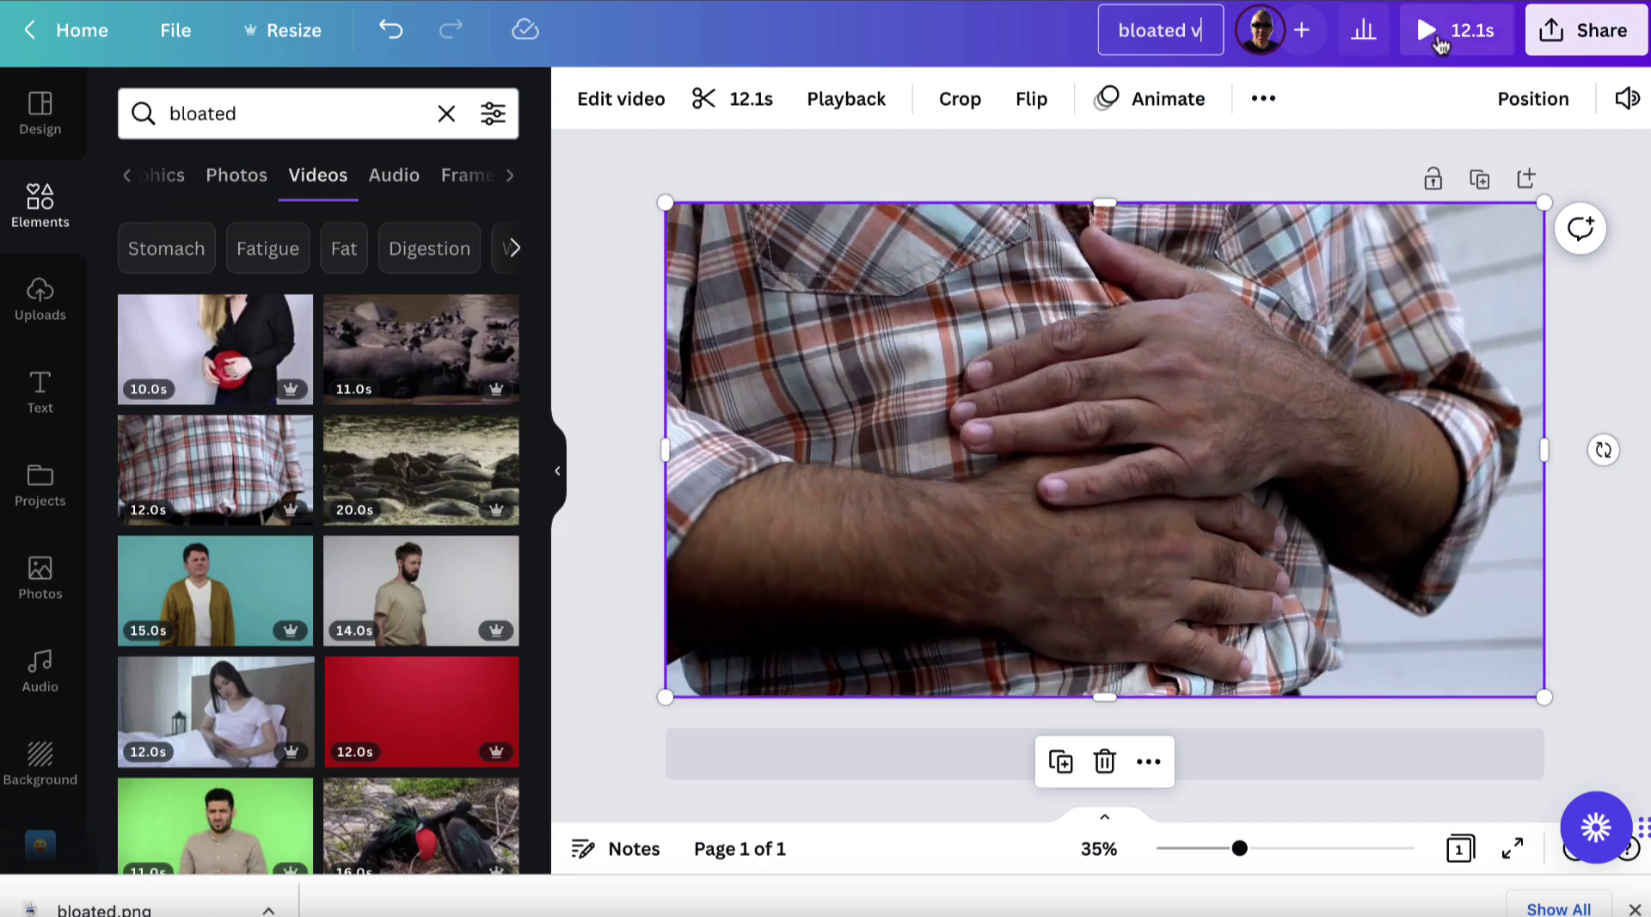
click(1550, 32)
click(1216, 648)
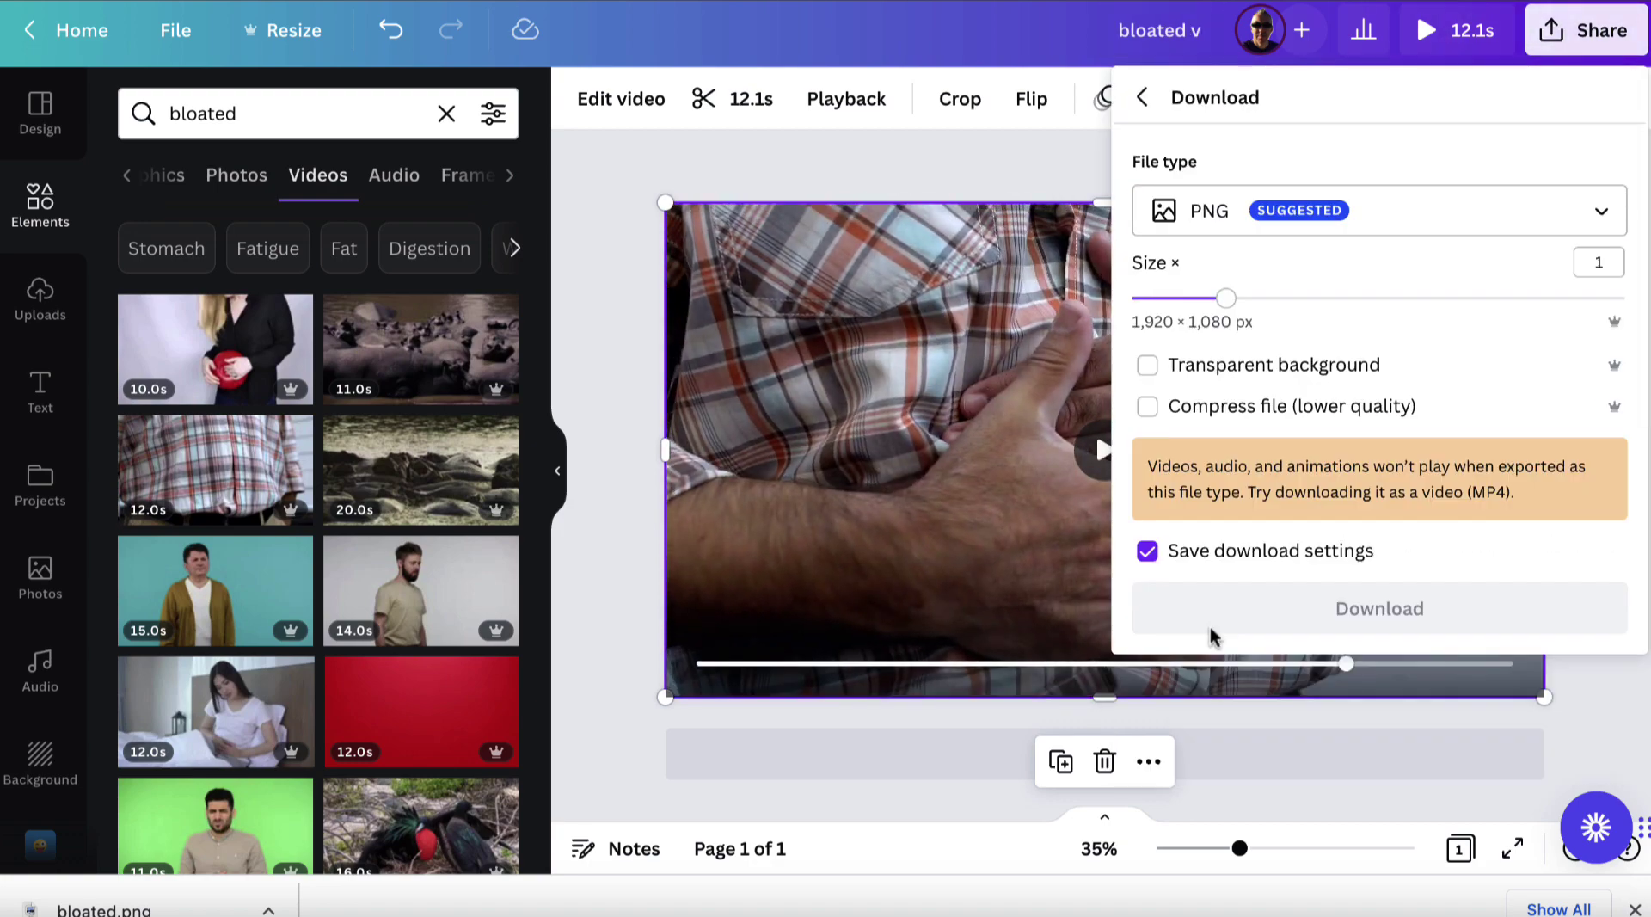
click(1235, 222)
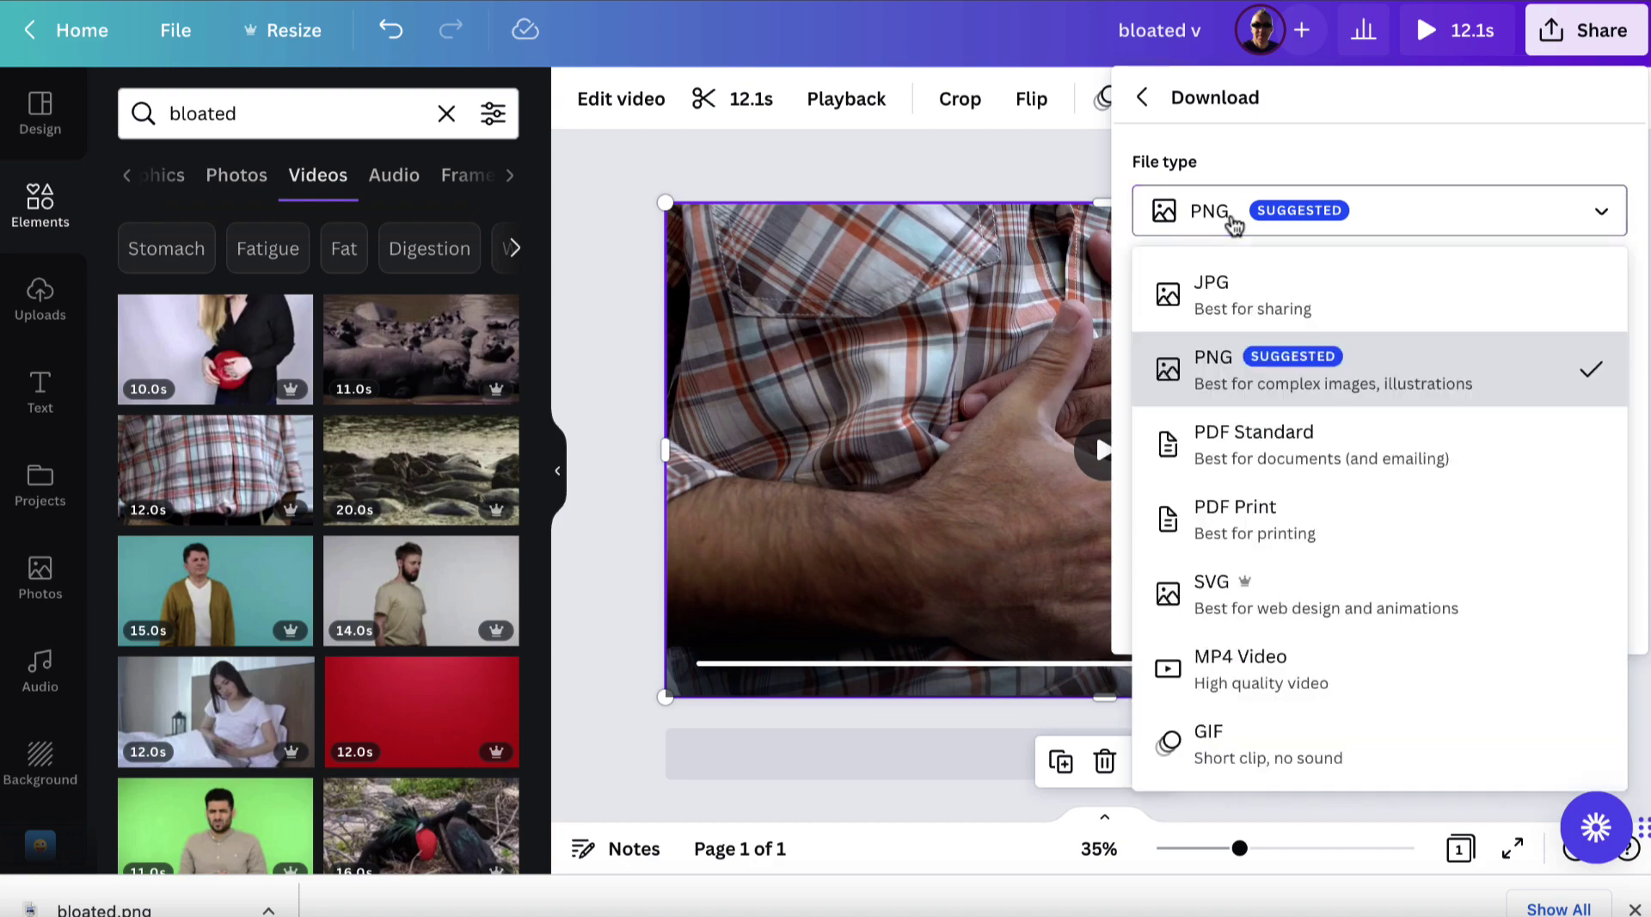
click(1241, 669)
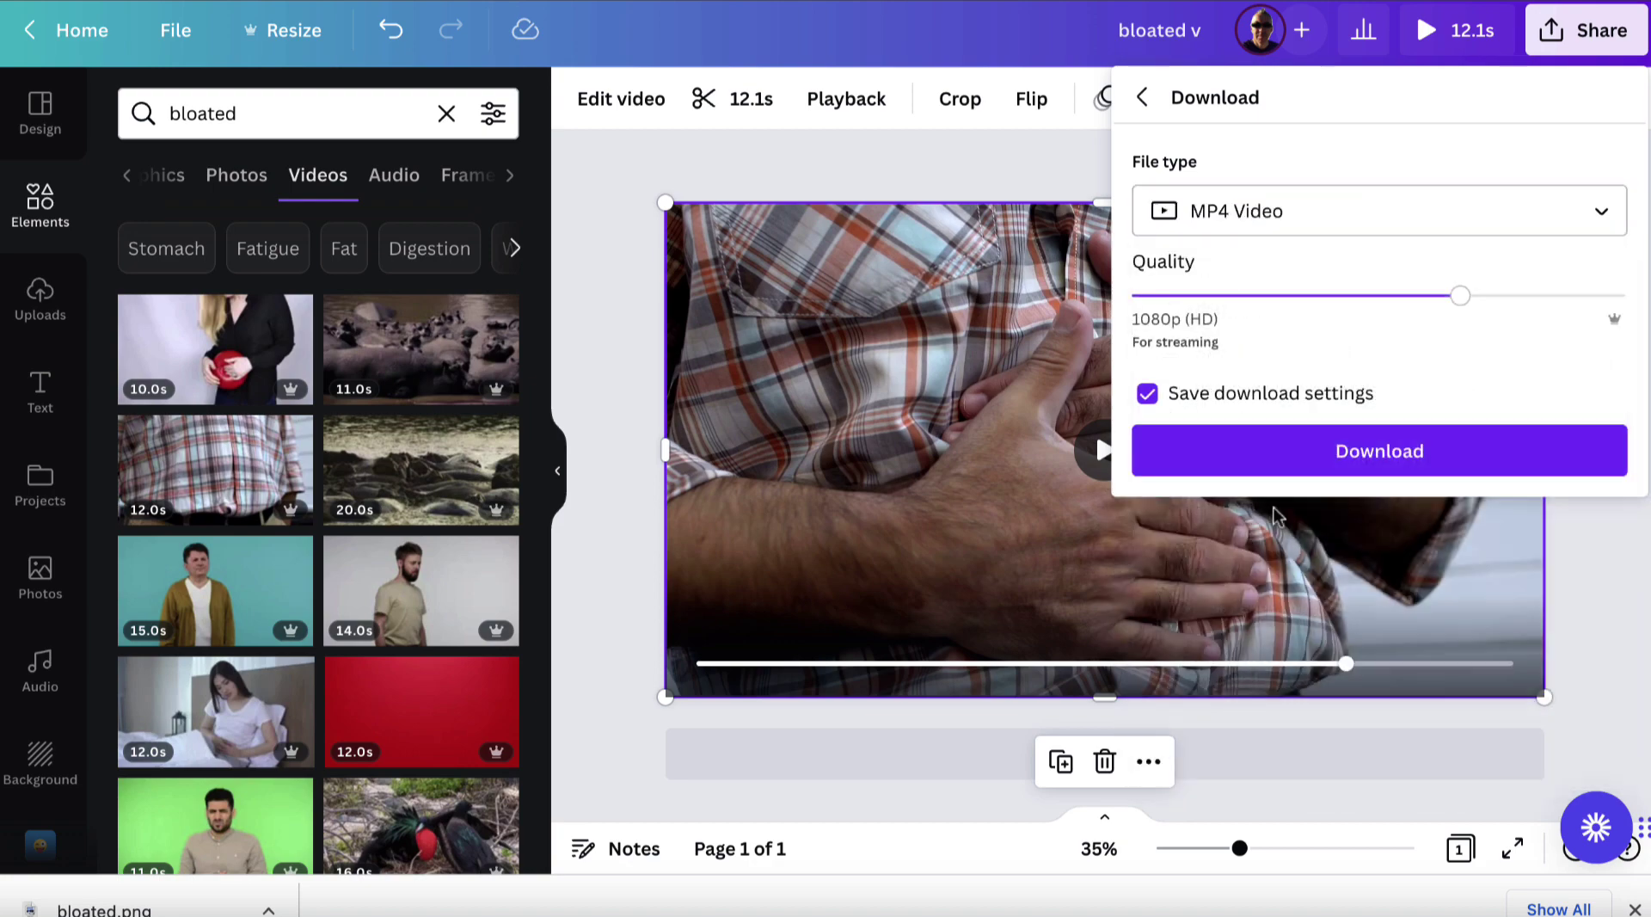
click(1278, 463)
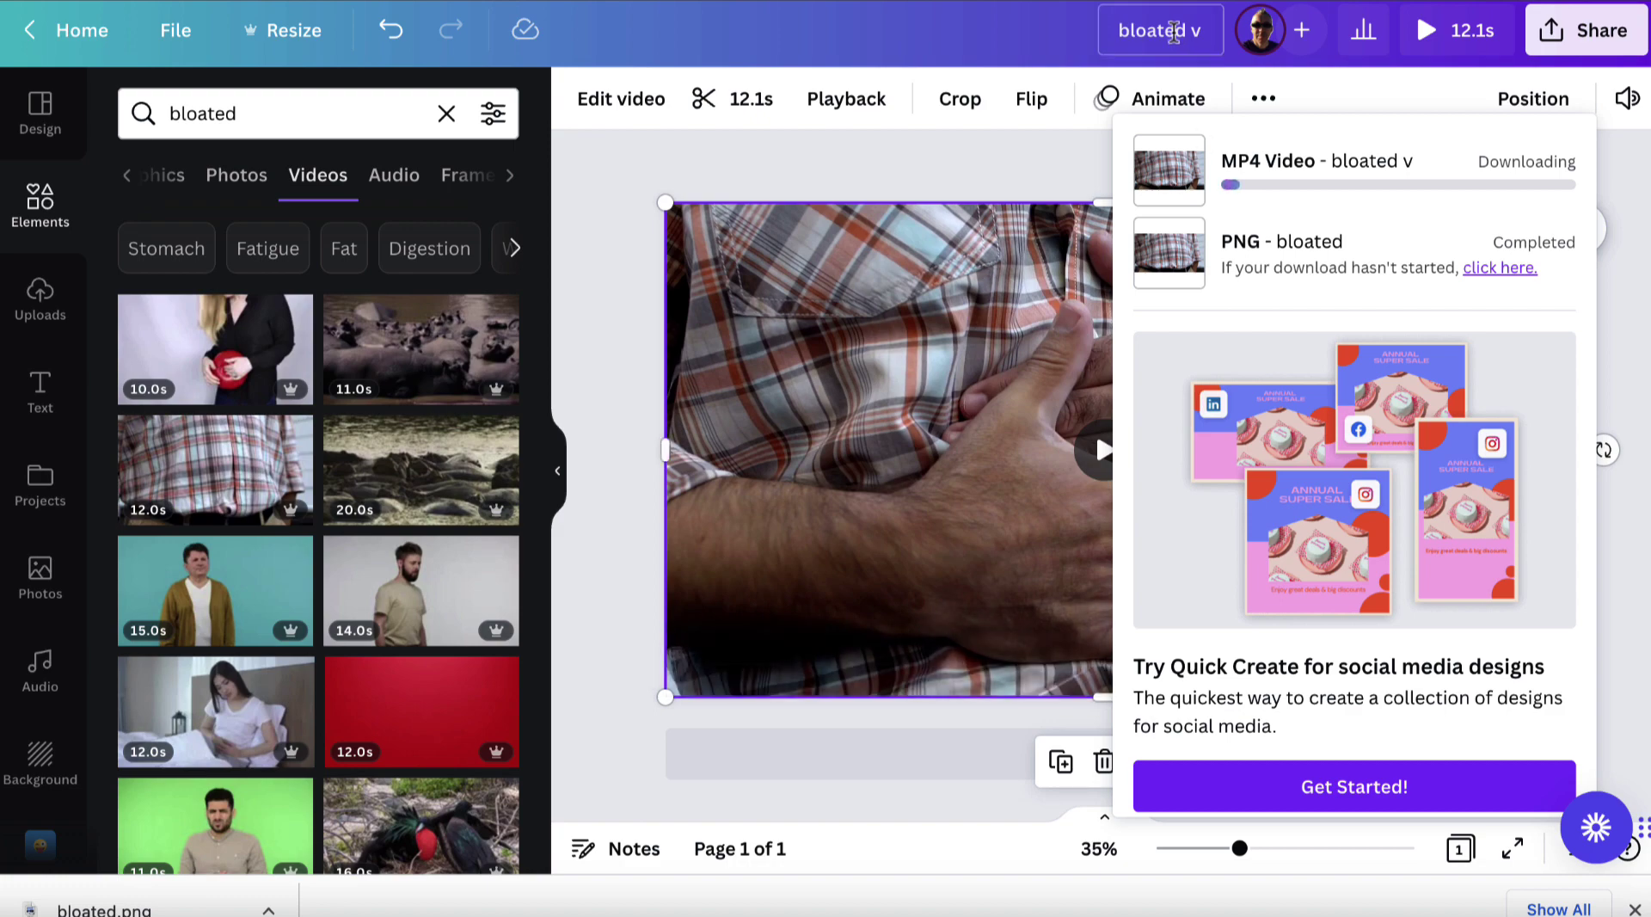
On Pixabay, review the available media types and the free images for apple cider vinegar
key(ctrl+Tab)
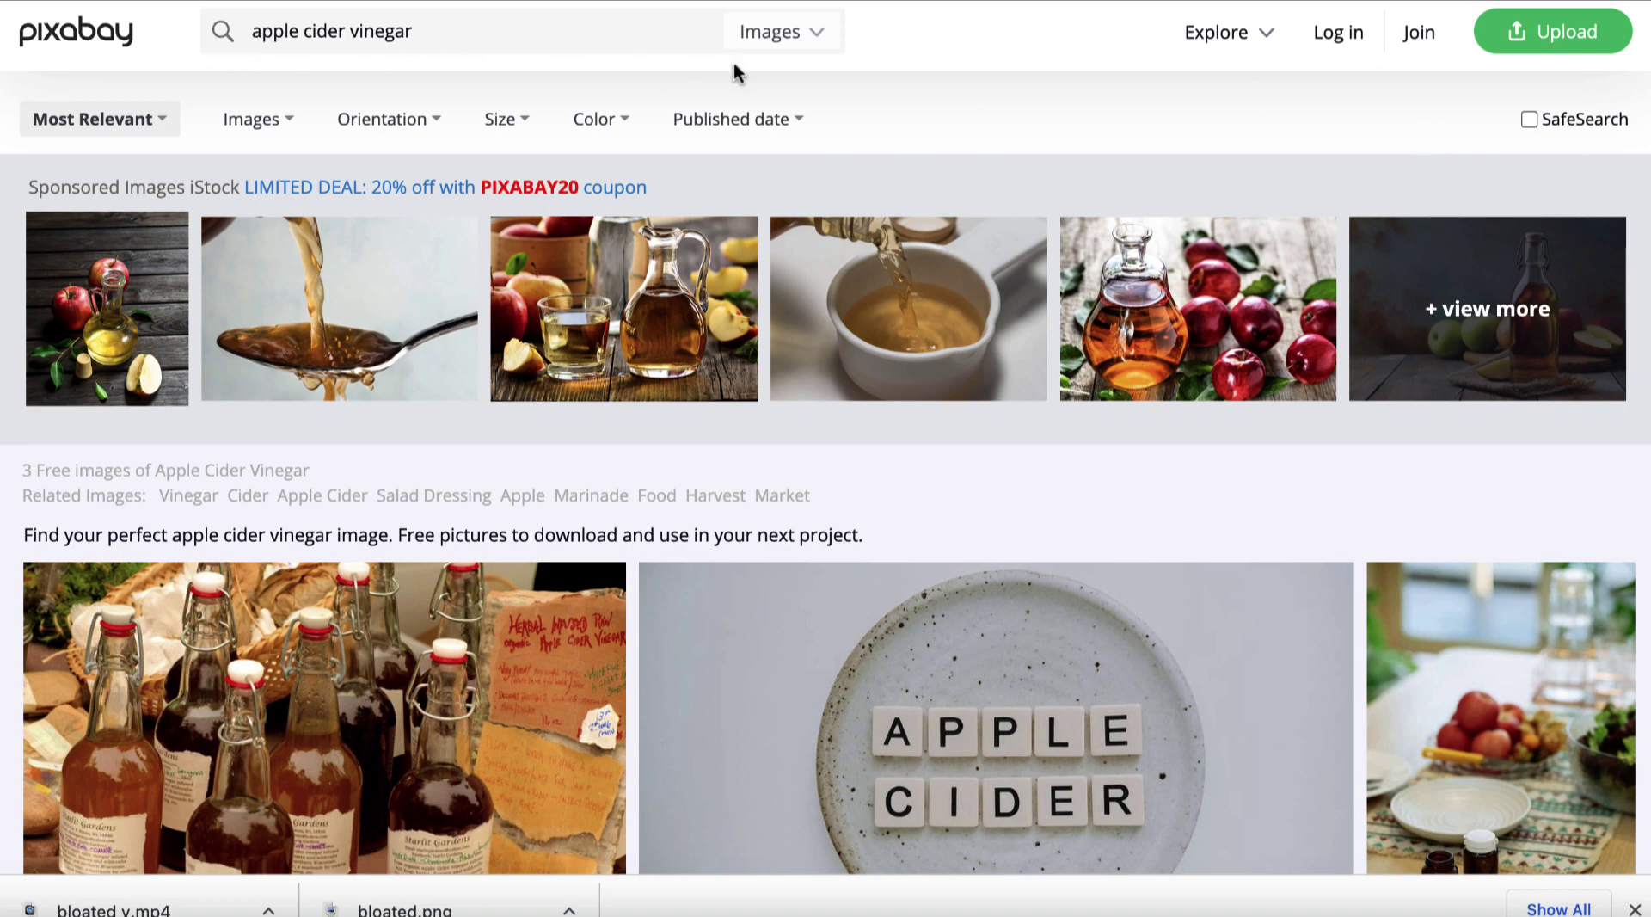
click(803, 39)
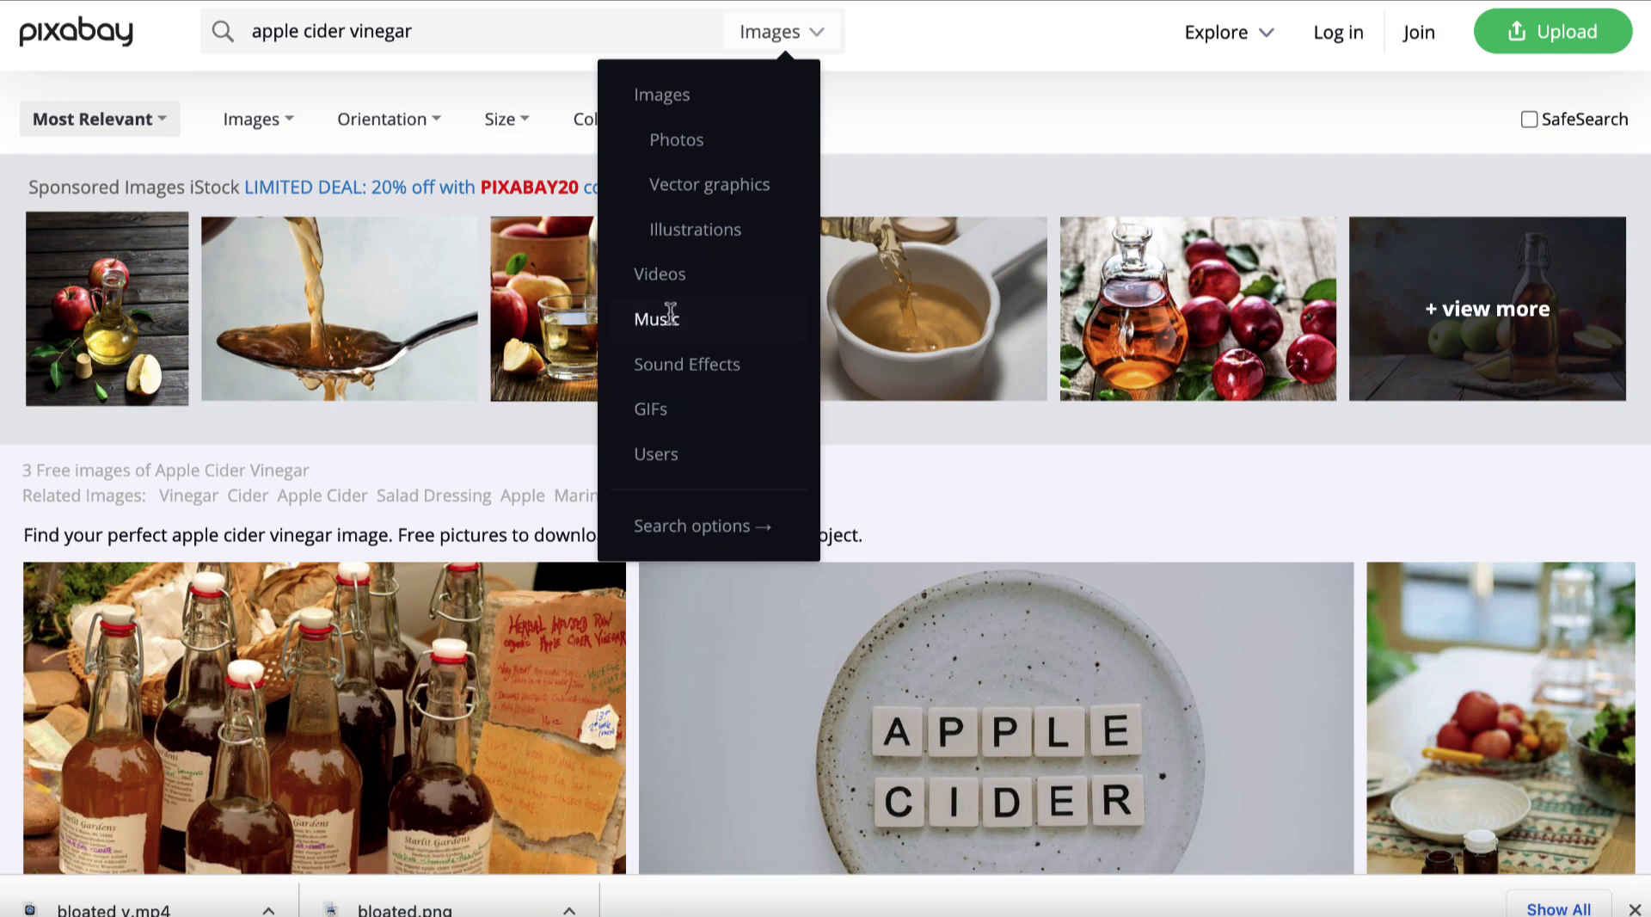
click(995, 75)
scroll(701, 395, down, 2)
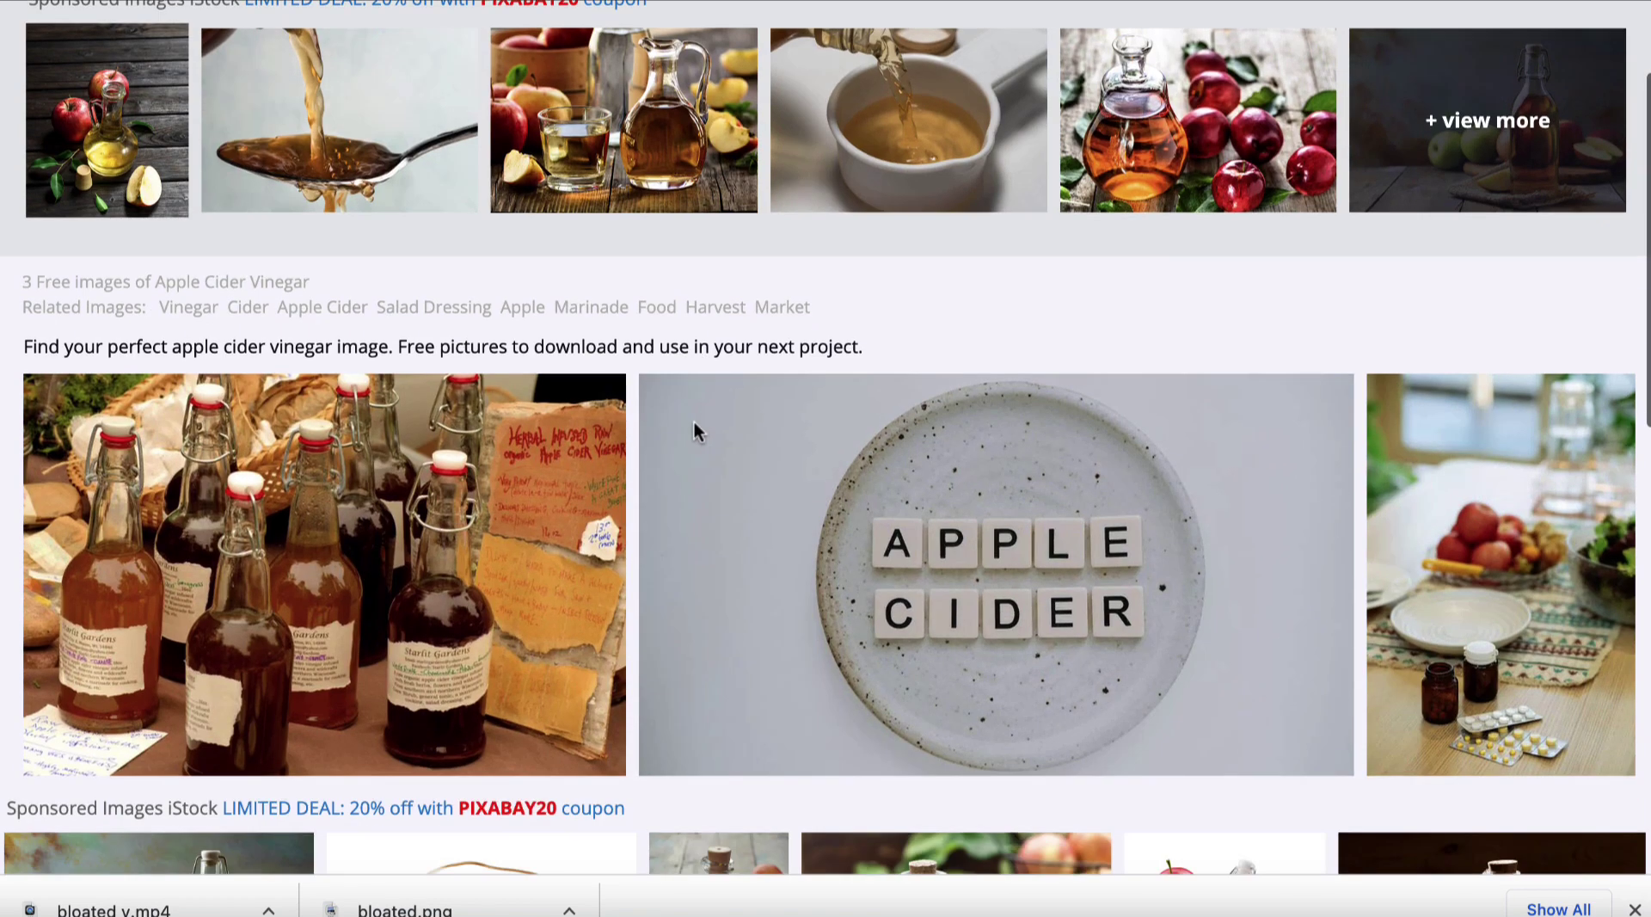
scroll(748, 557, up, 2)
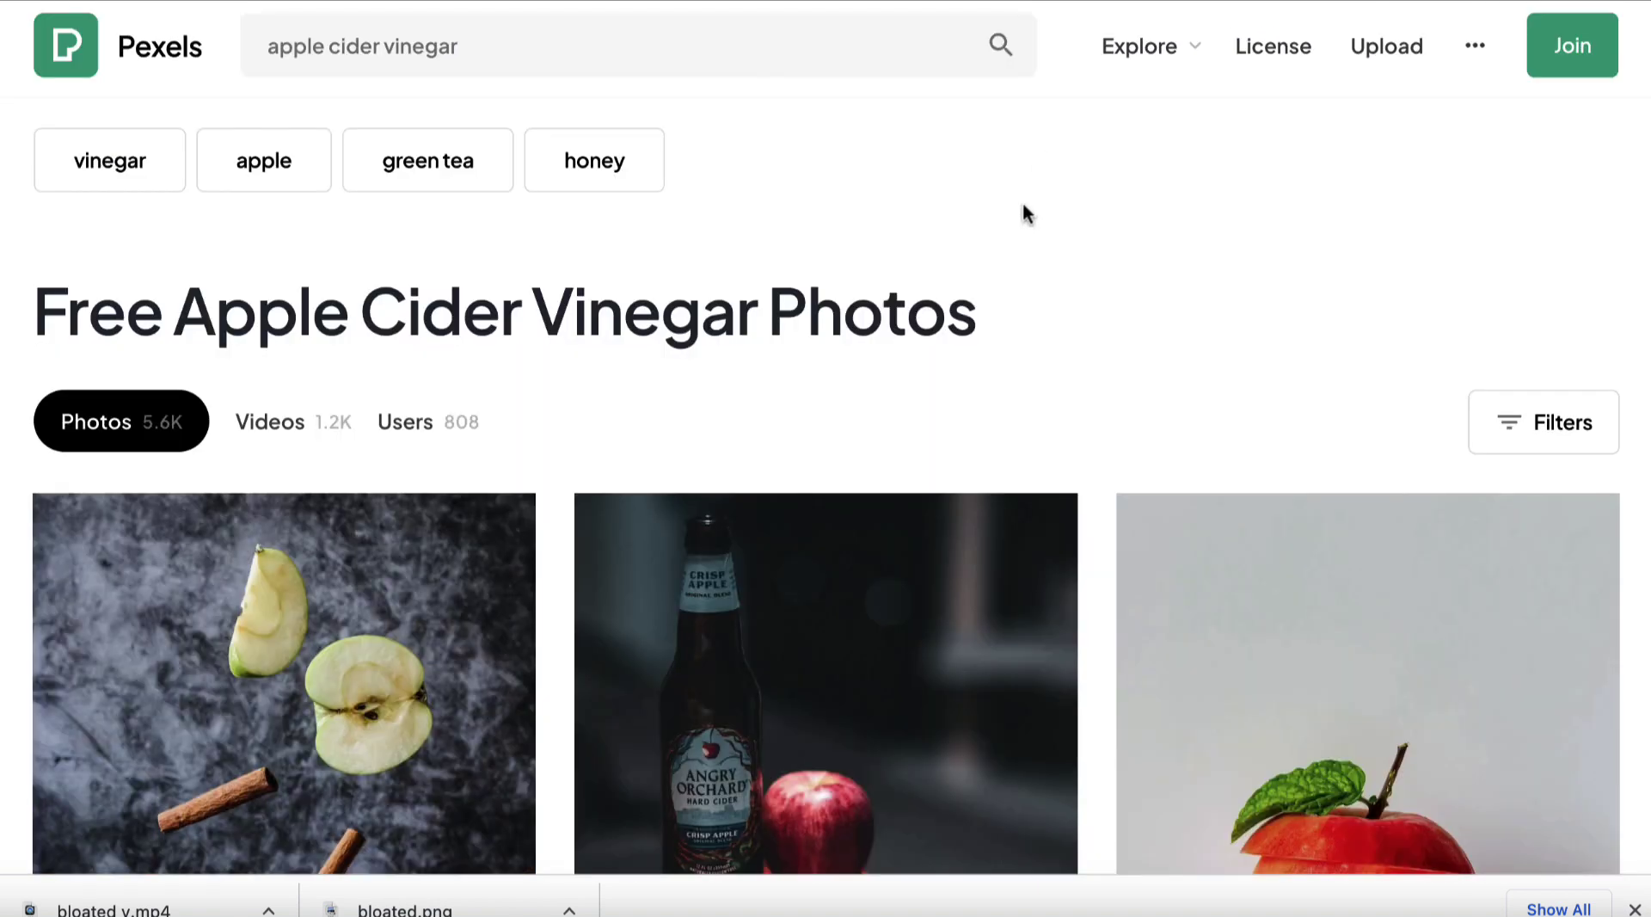
On Pexels, switch the apple cider vinegar results to videos and browse the available clips
click(291, 430)
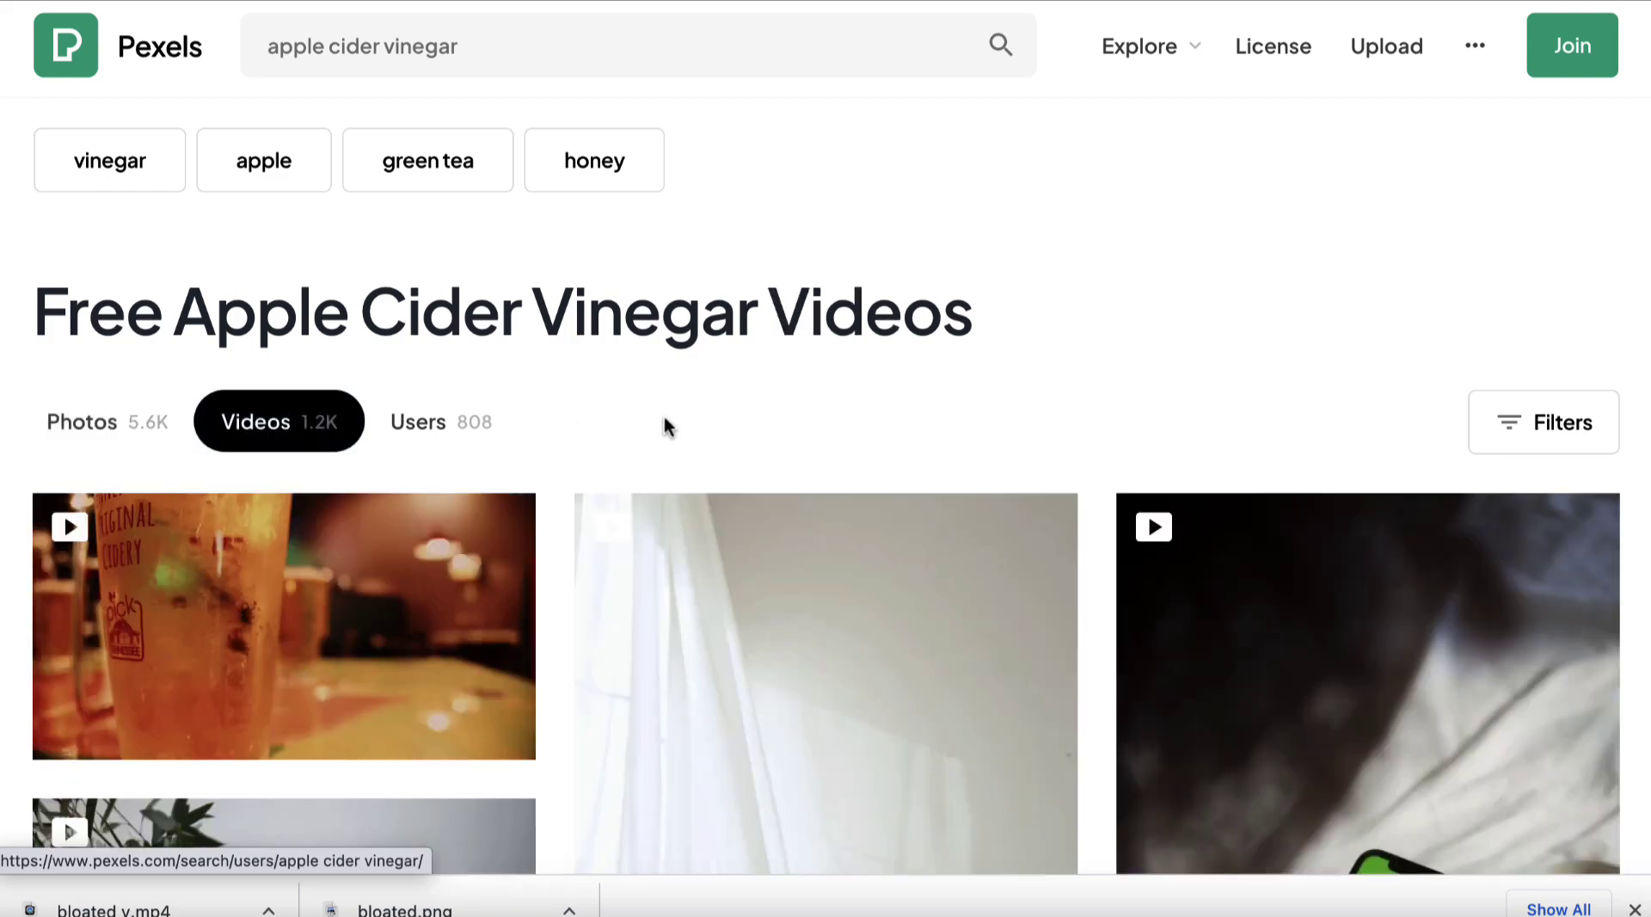
scroll(668, 428, down, 2)
mouse_move(147, 455)
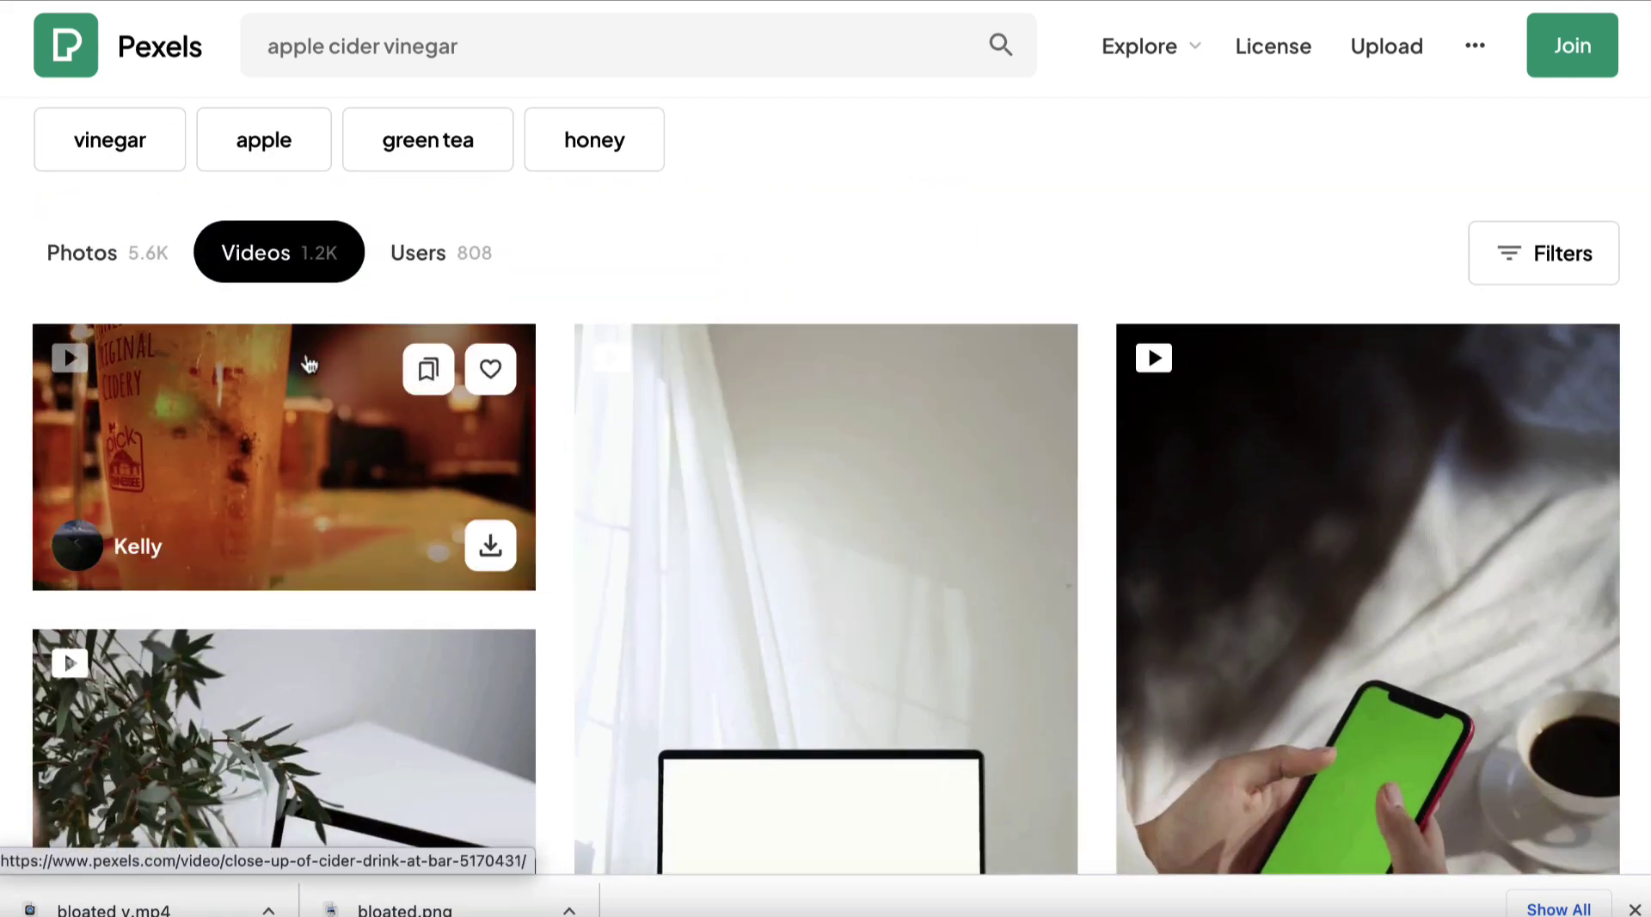
scroll(786, 397, down, 3)
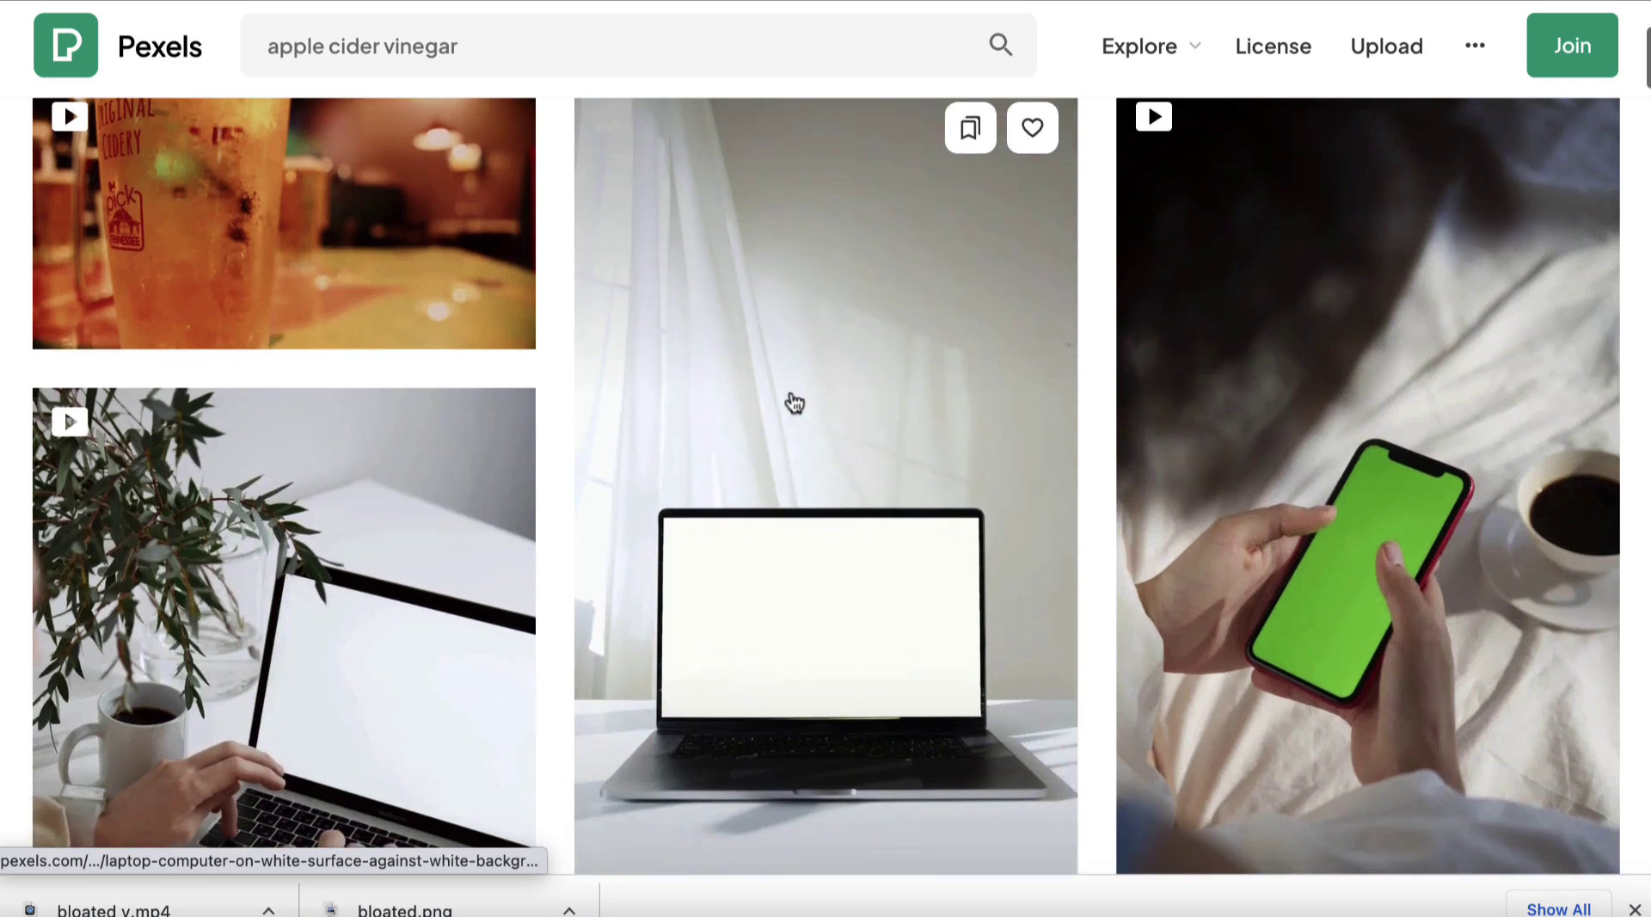
scroll(795, 403, up, 3)
scroll(789, 398, up, 2)
scroll(788, 398, down, 5)
scroll(788, 398, up, 5)
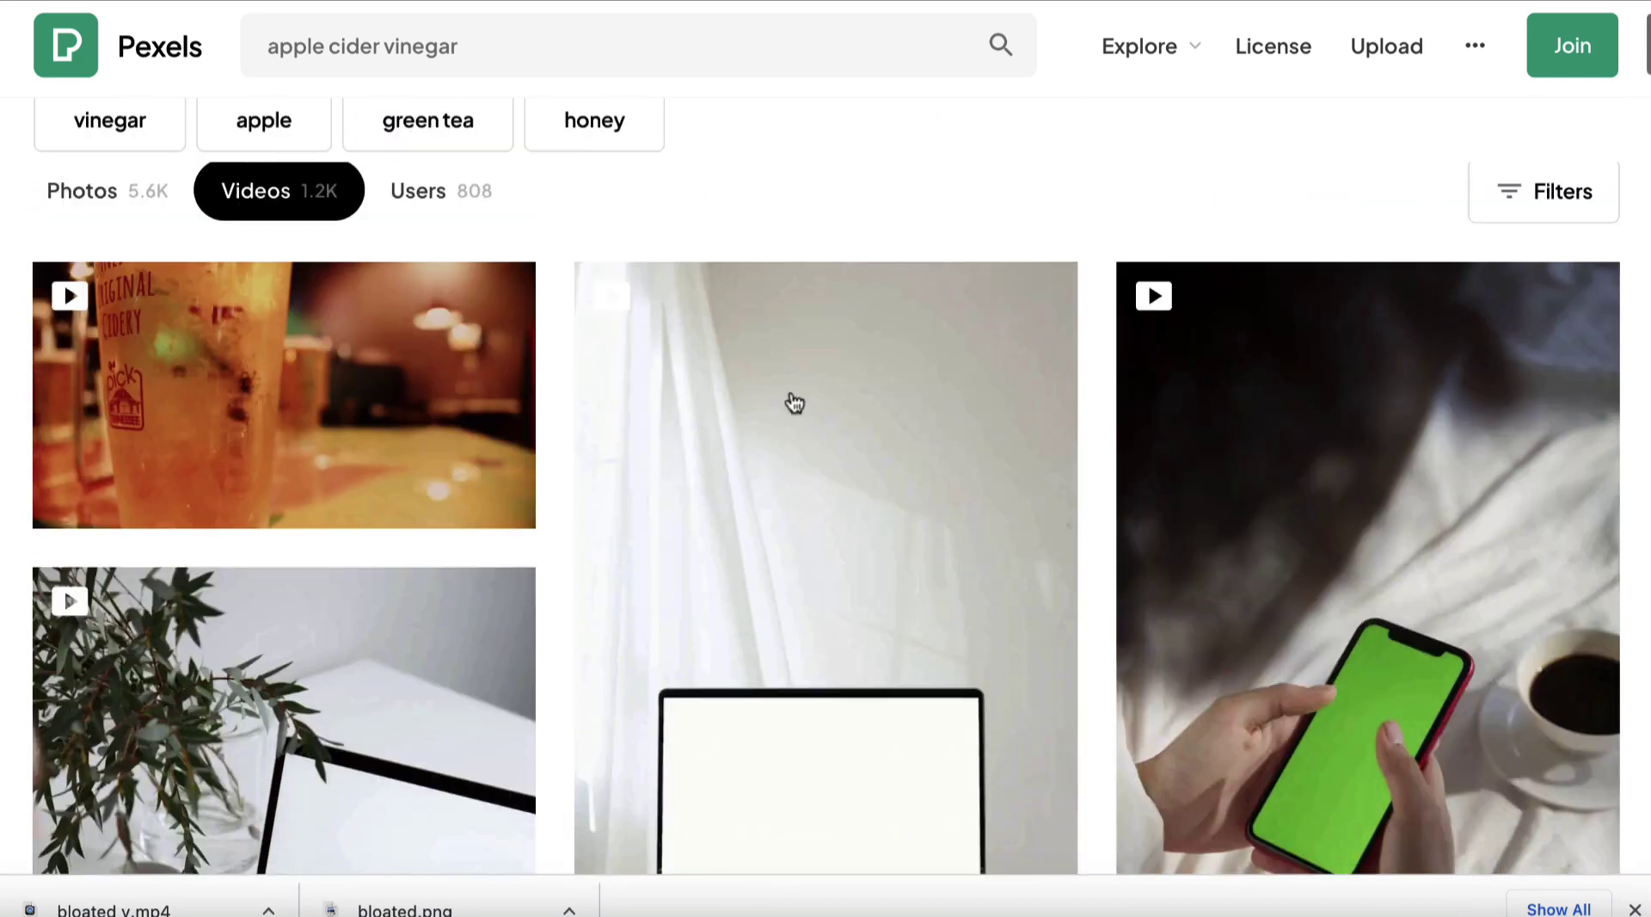
On Unsplash, examine the photo results for apple cider vinegar
click(1408, 3)
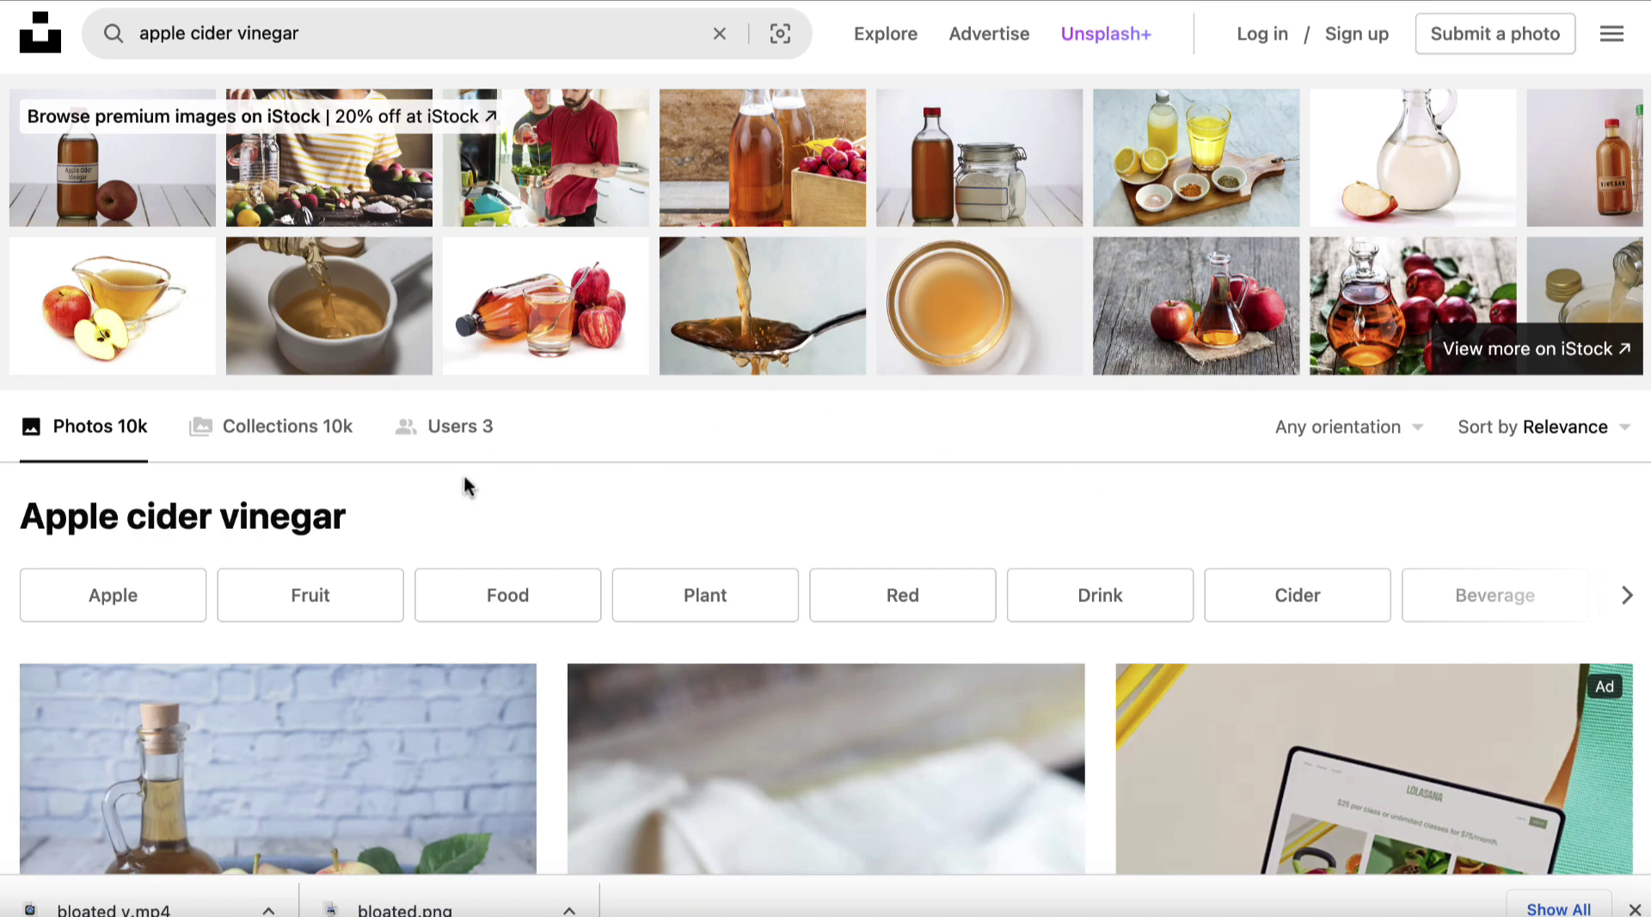
scroll(476, 505, down, 3)
scroll(476, 507, down, 2)
scroll(476, 508, up, 1)
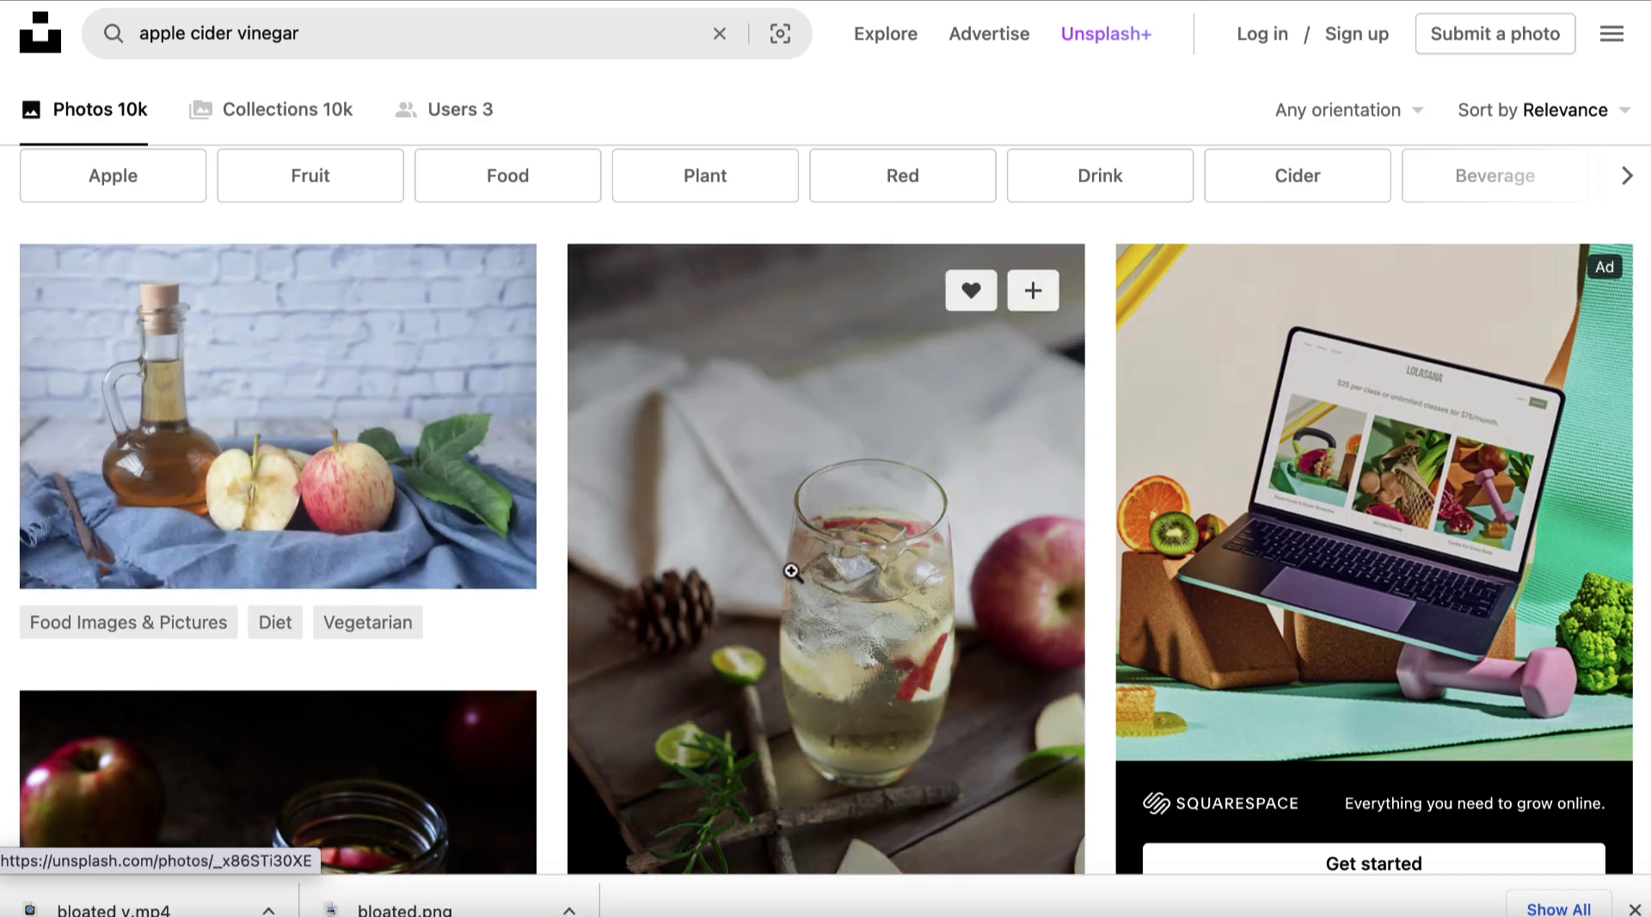
scroll(791, 571, down, 3)
scroll(791, 571, up, 3)
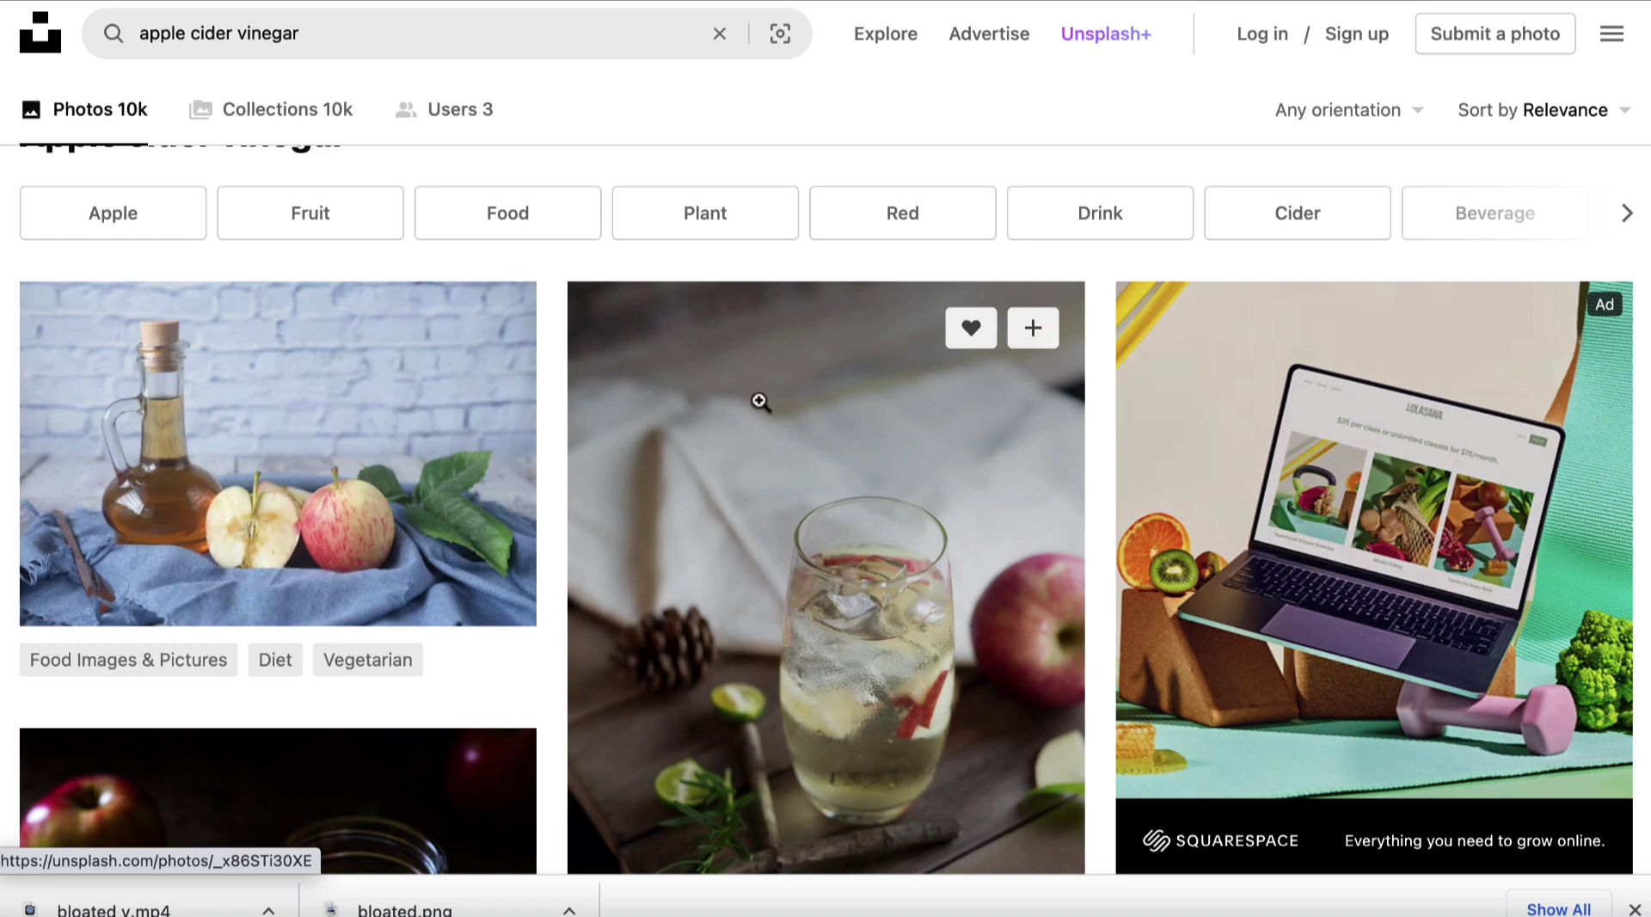
scroll(758, 401, up, 4)
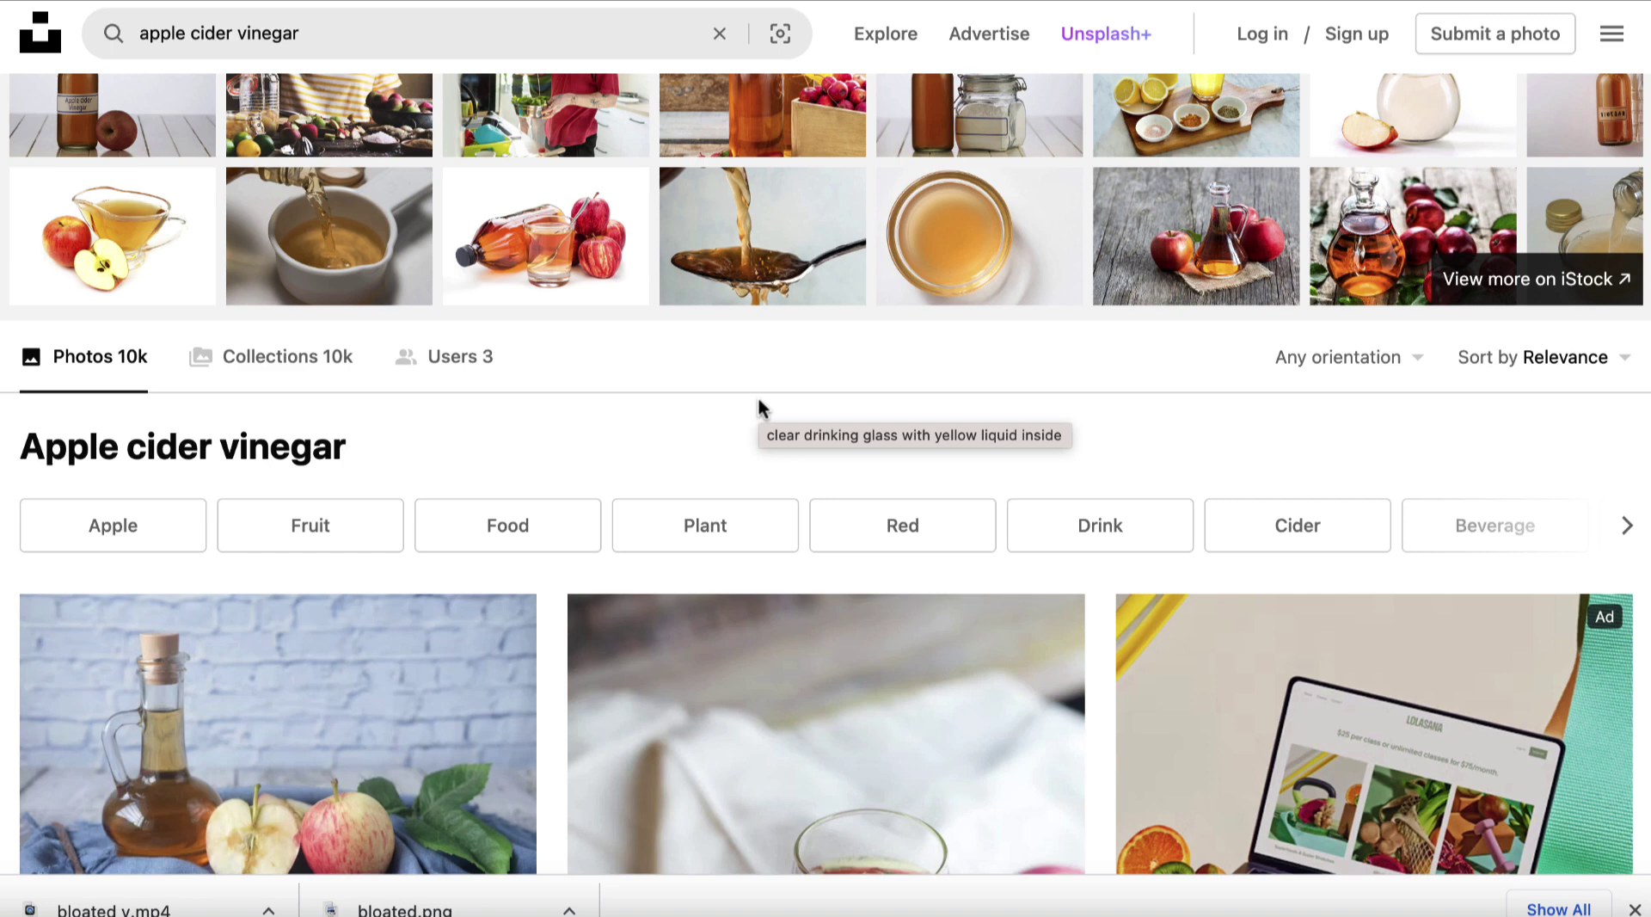
Switch to CapCut, set the video's aspect ratio to 9:16 and enlarge the opening bloated image to 314% so it fills the frame
click(1525, 910)
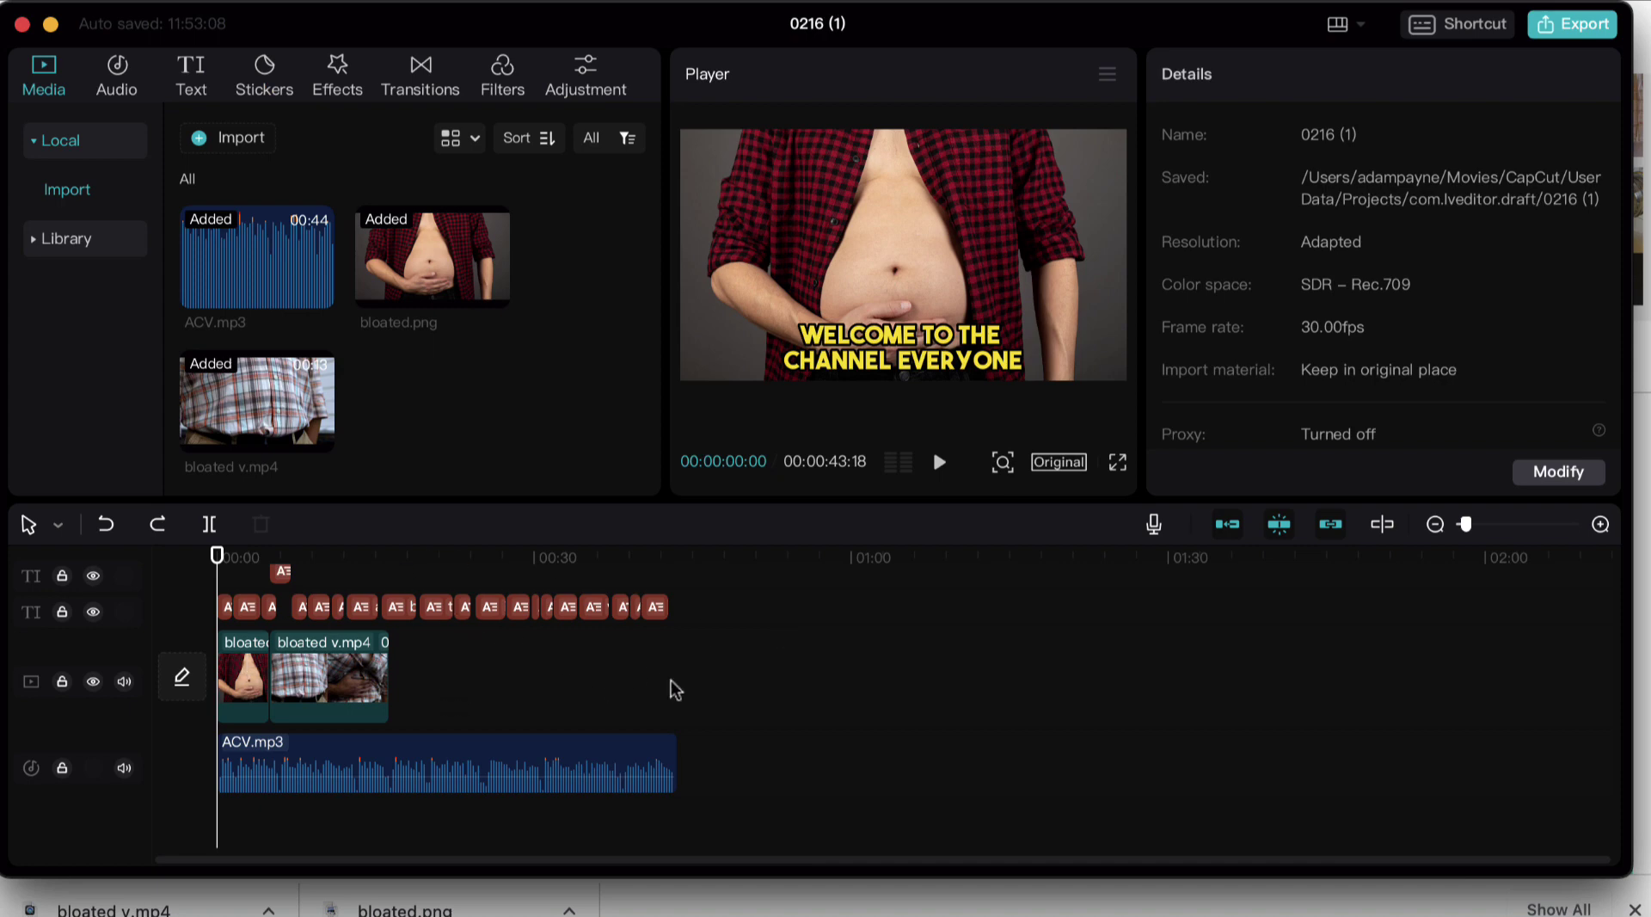
drag(431, 626, 273, 688)
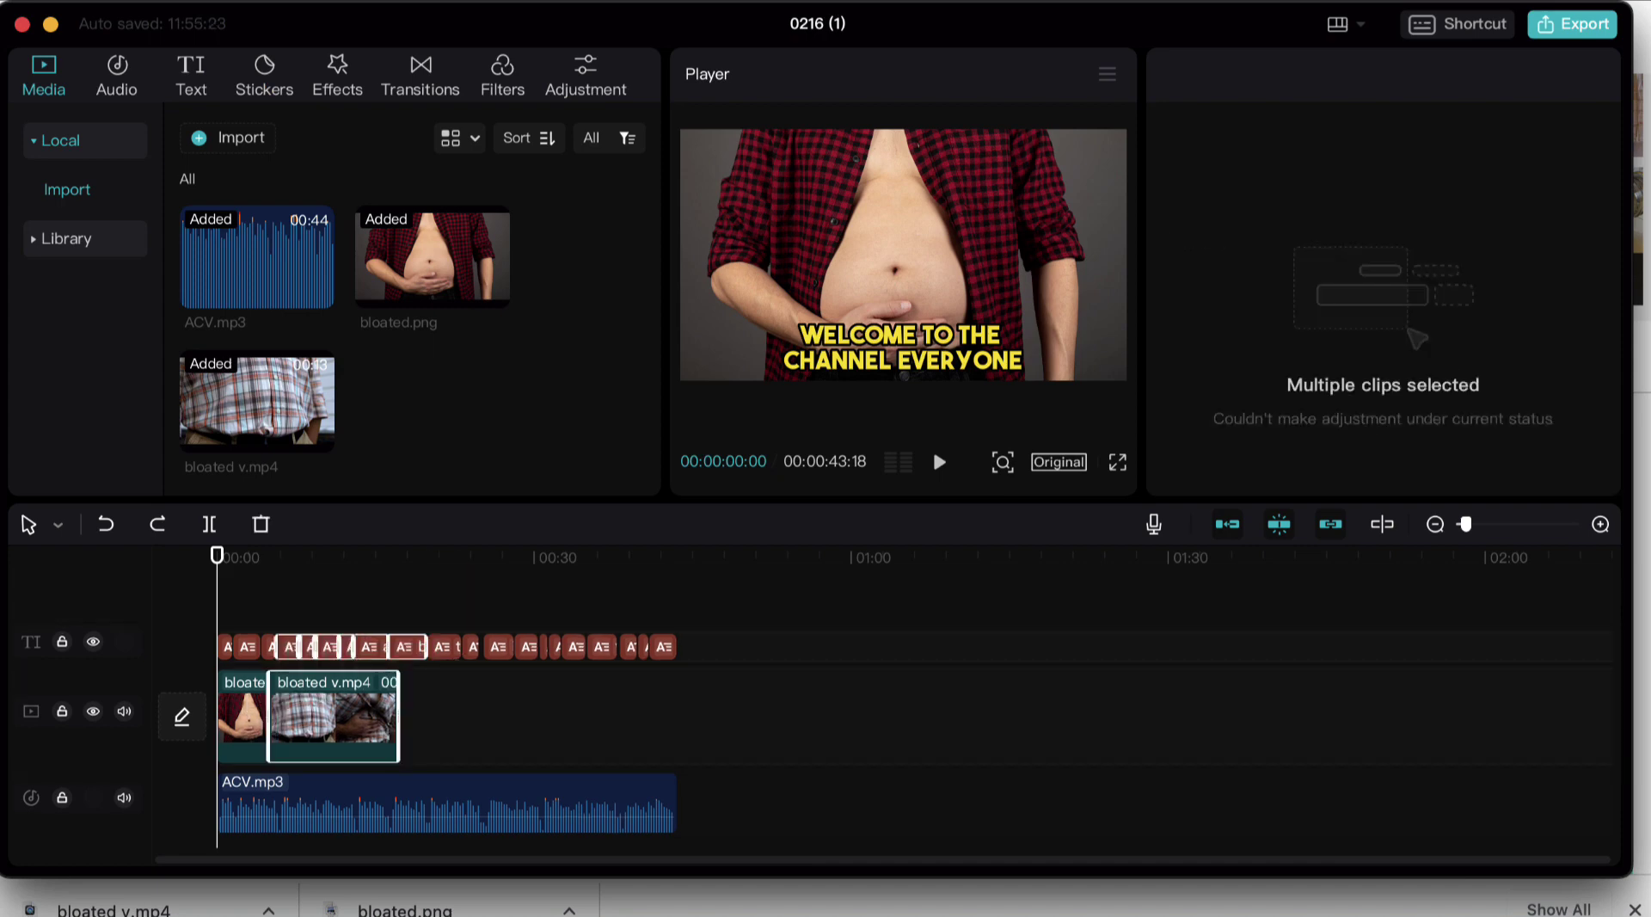
click(1061, 465)
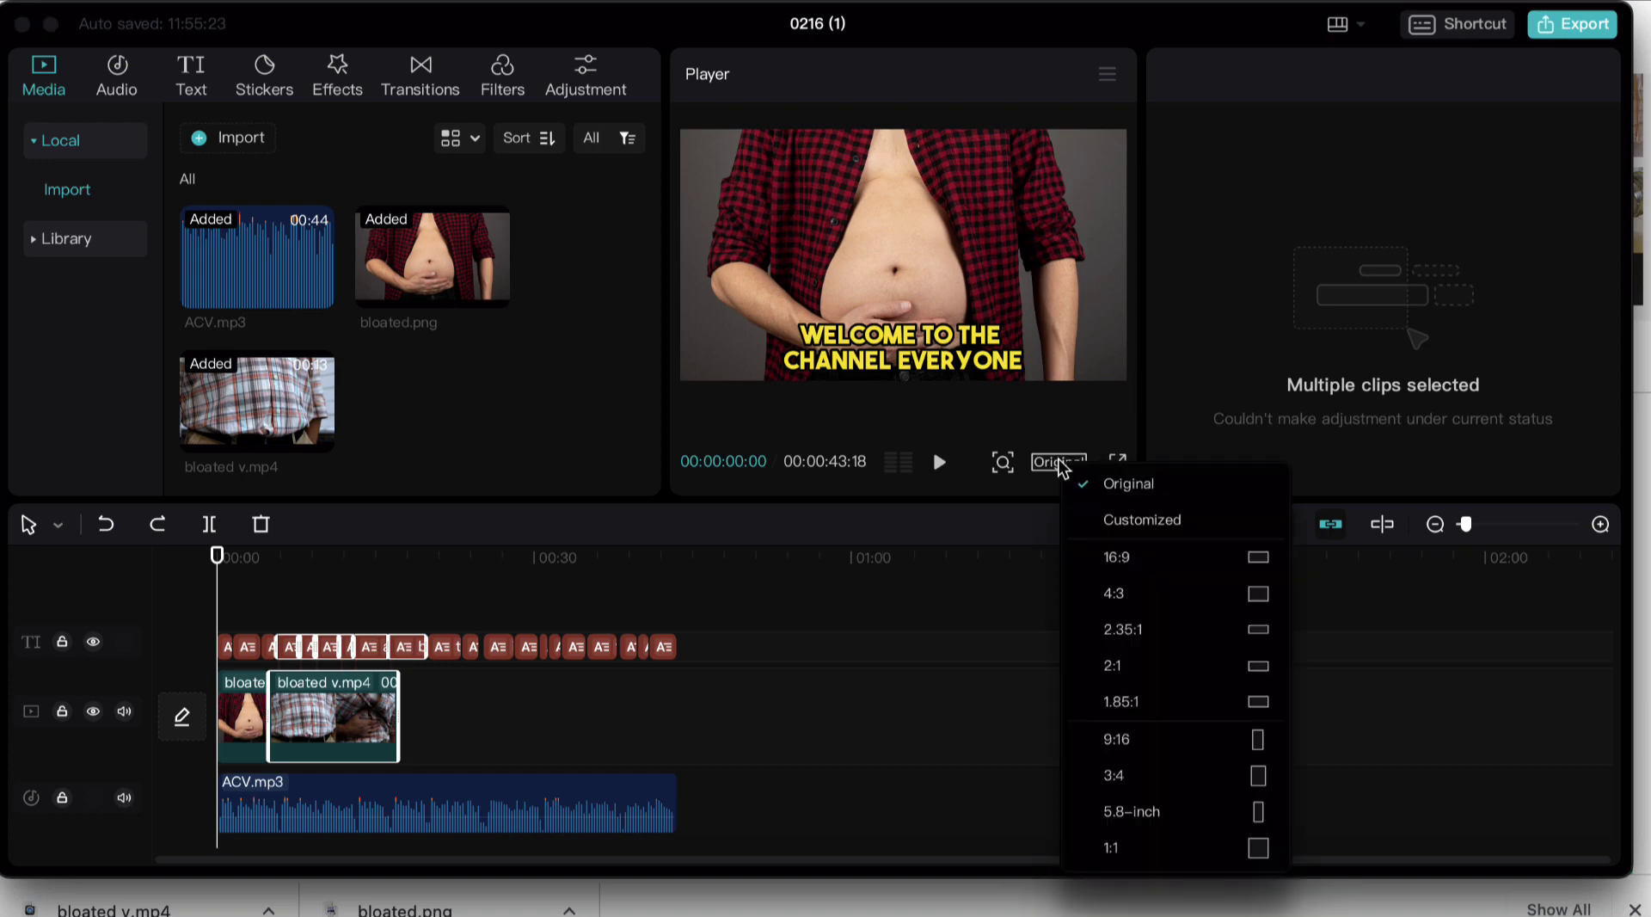
click(1118, 739)
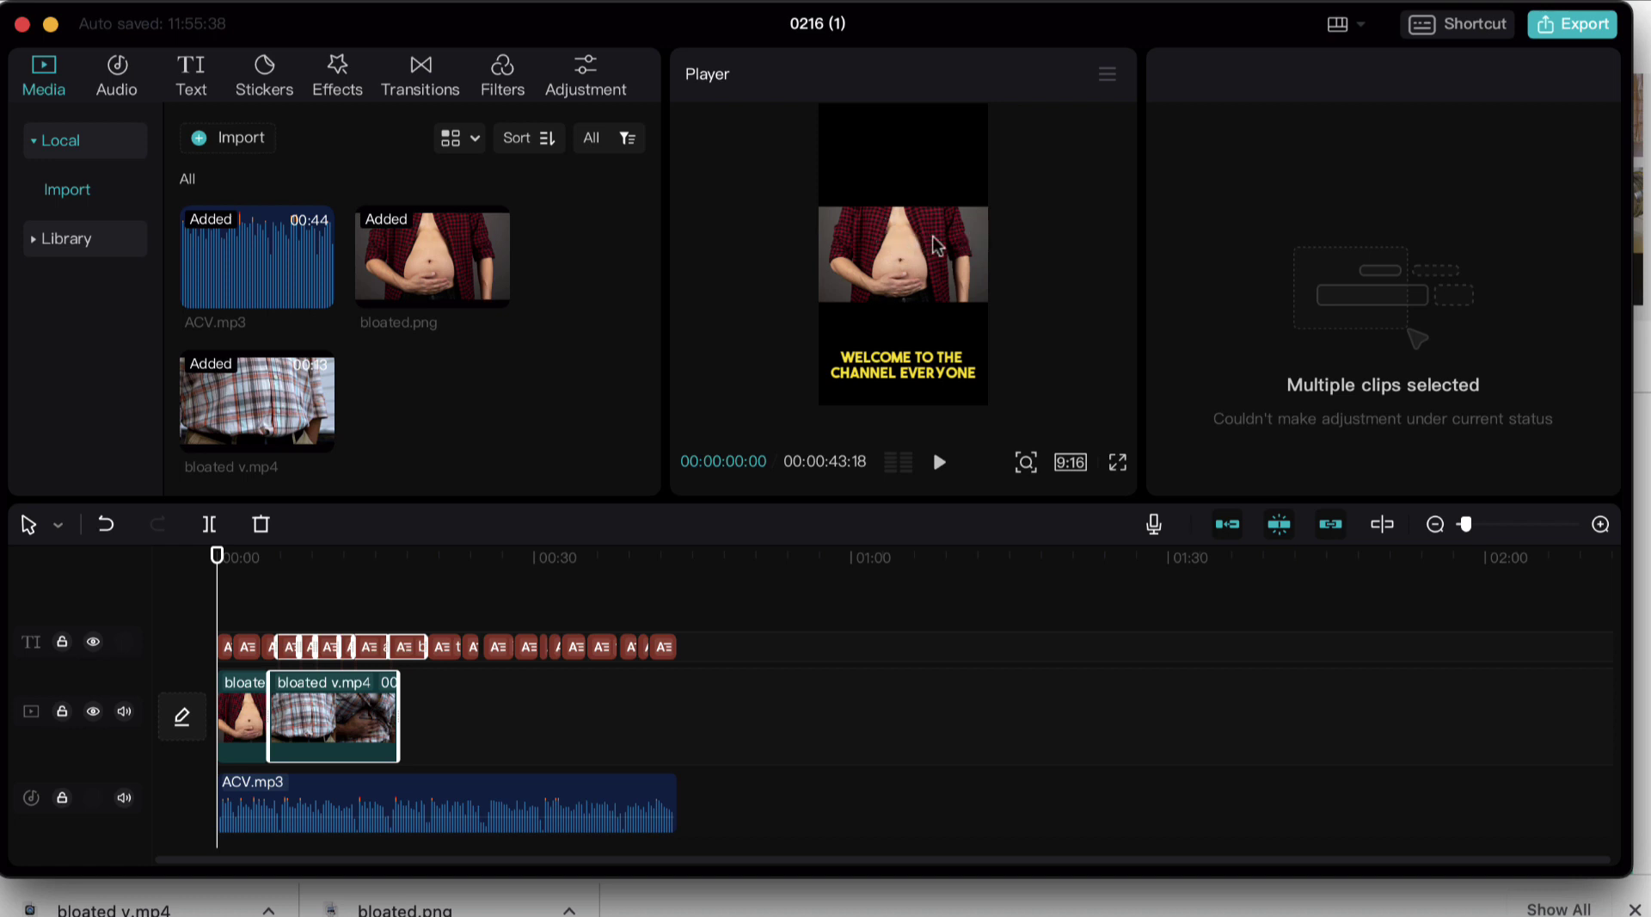
click(913, 241)
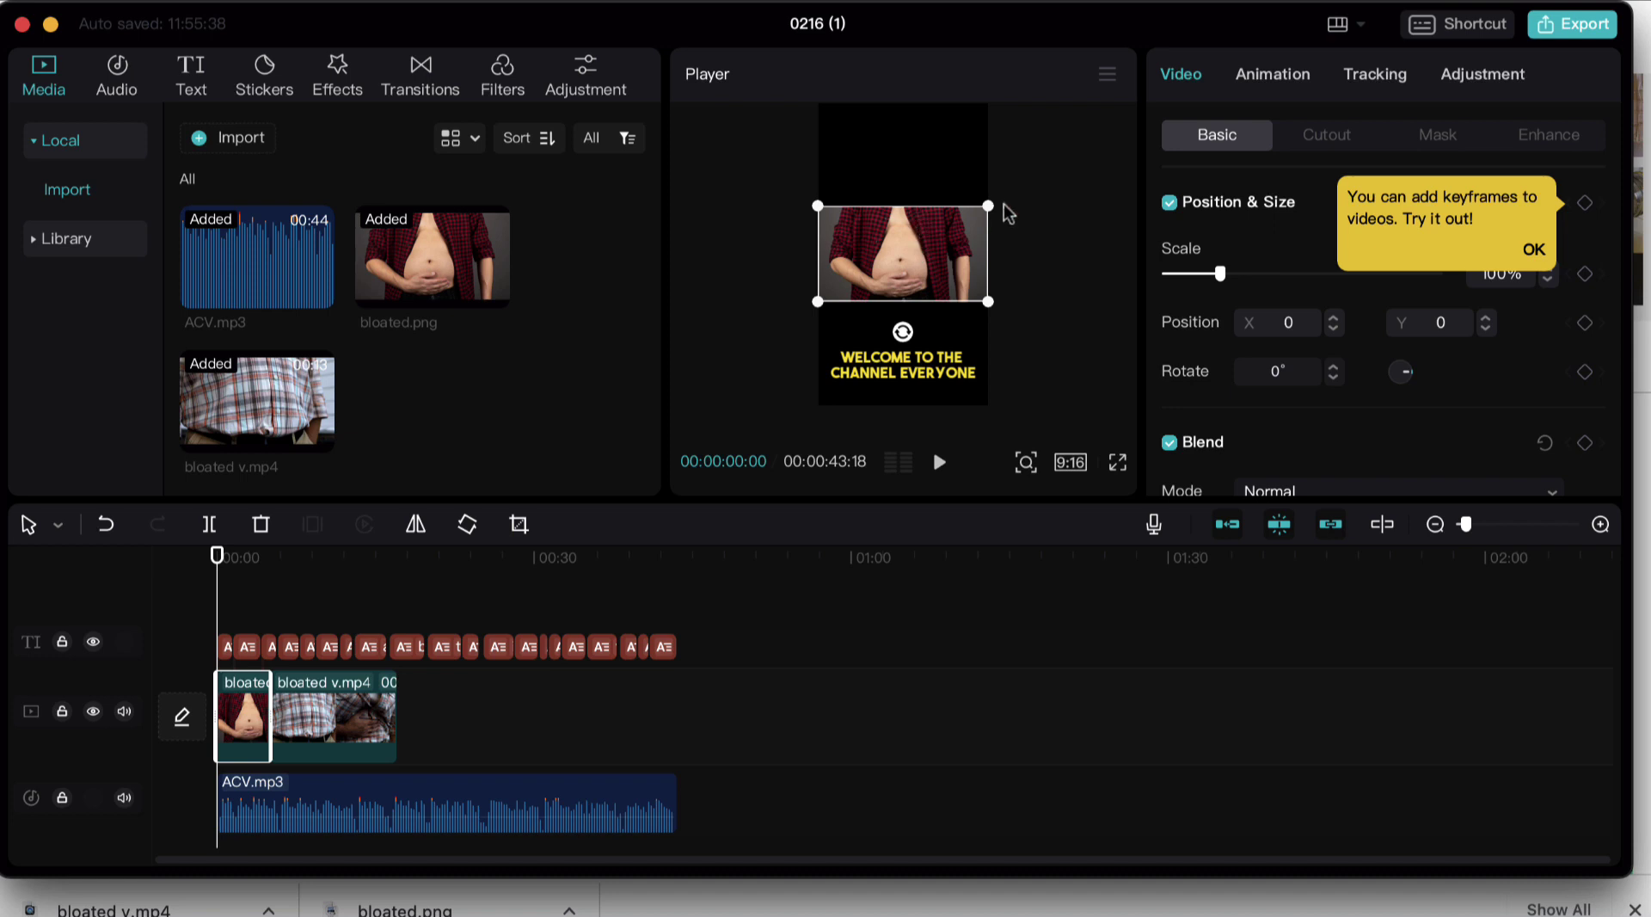
drag(989, 207, 978, 167)
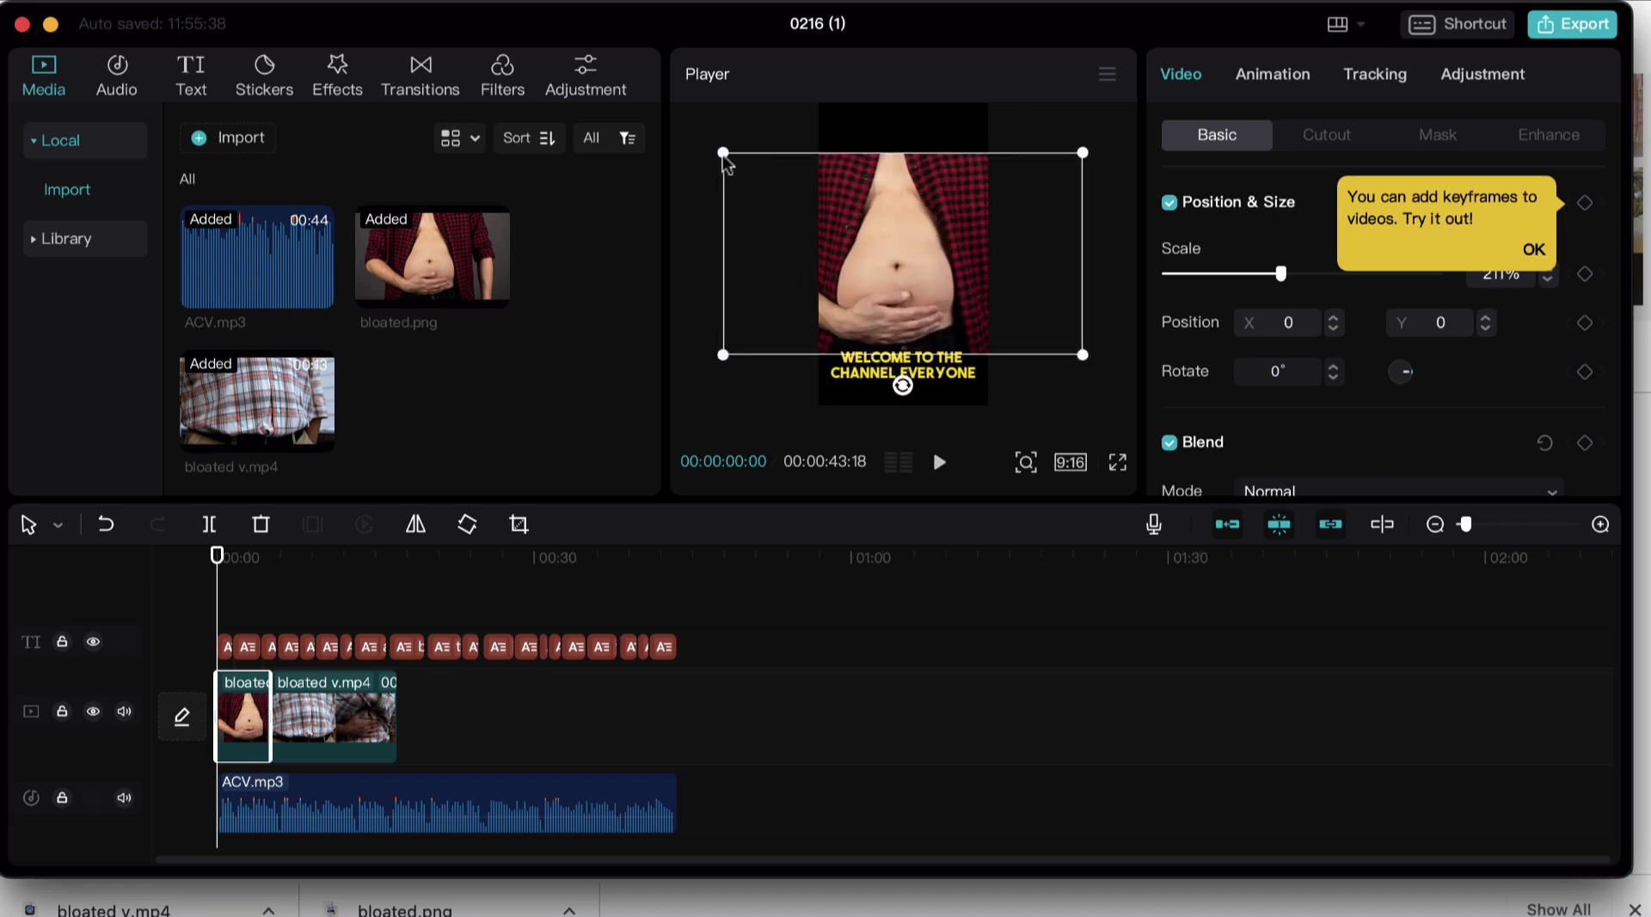
drag(725, 154, 664, 110)
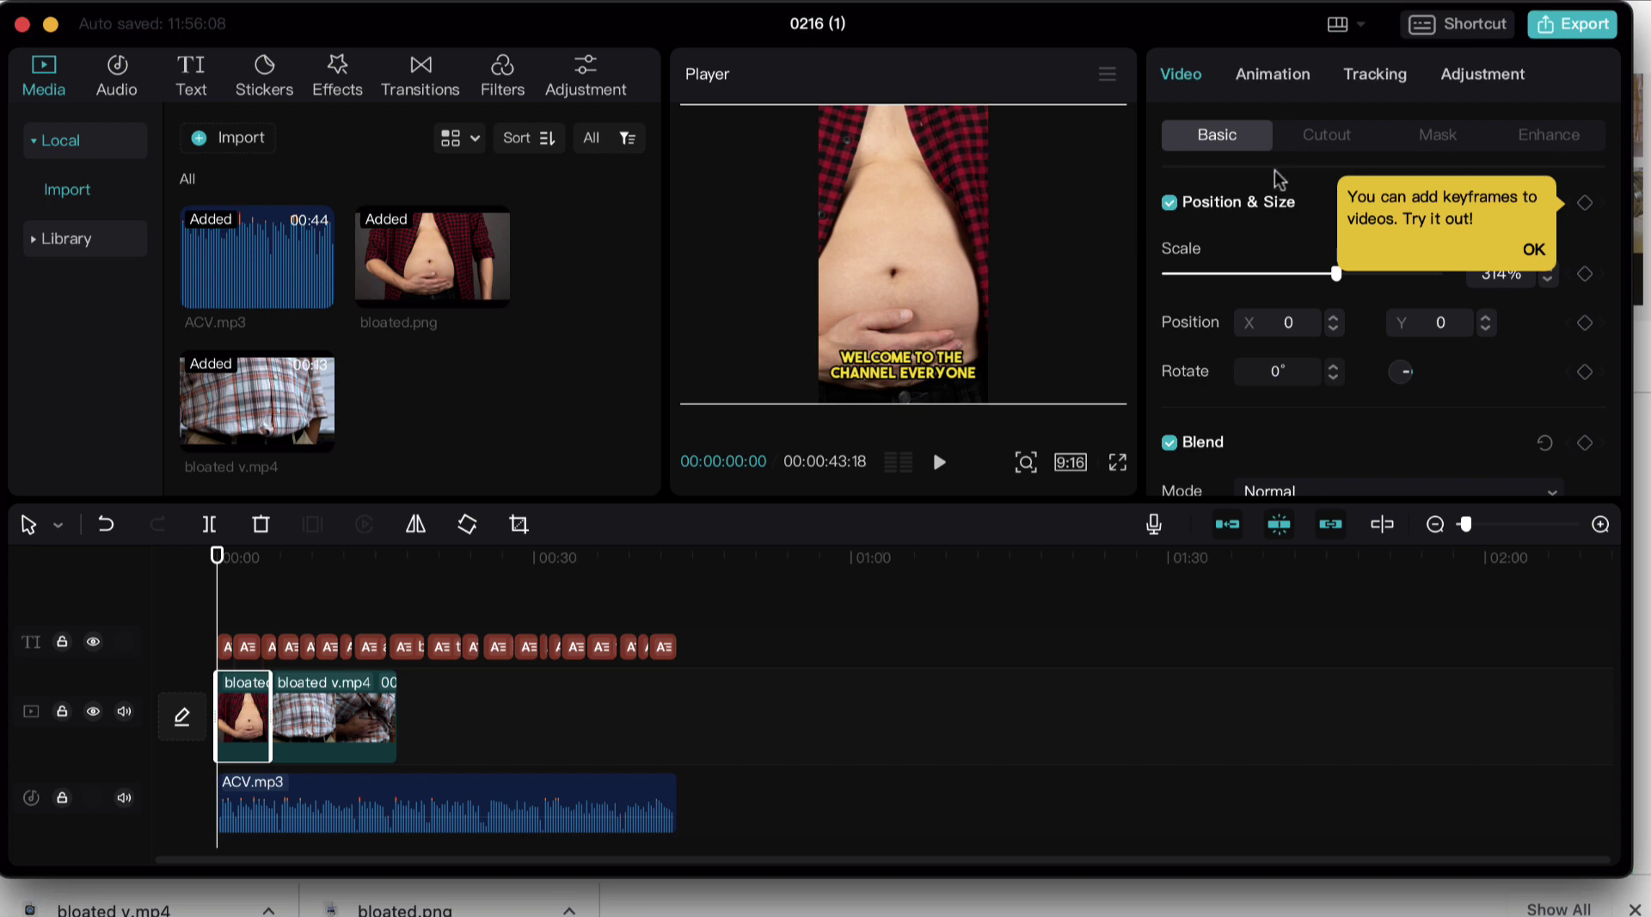
Return the video's aspect ratio to Original
click(1070, 463)
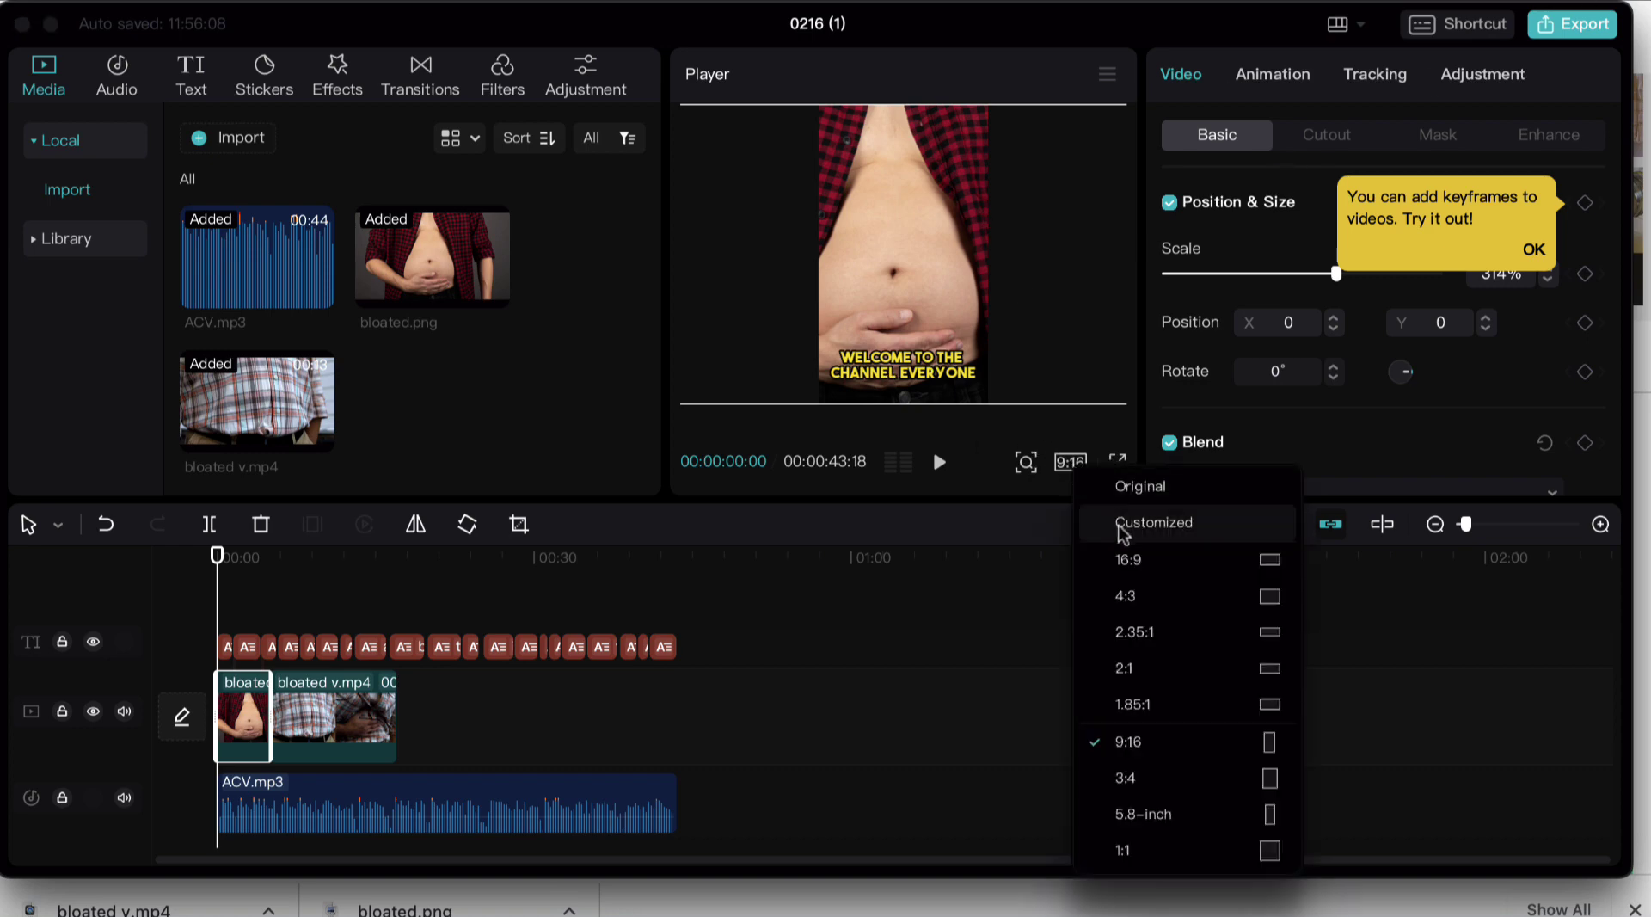
click(1140, 487)
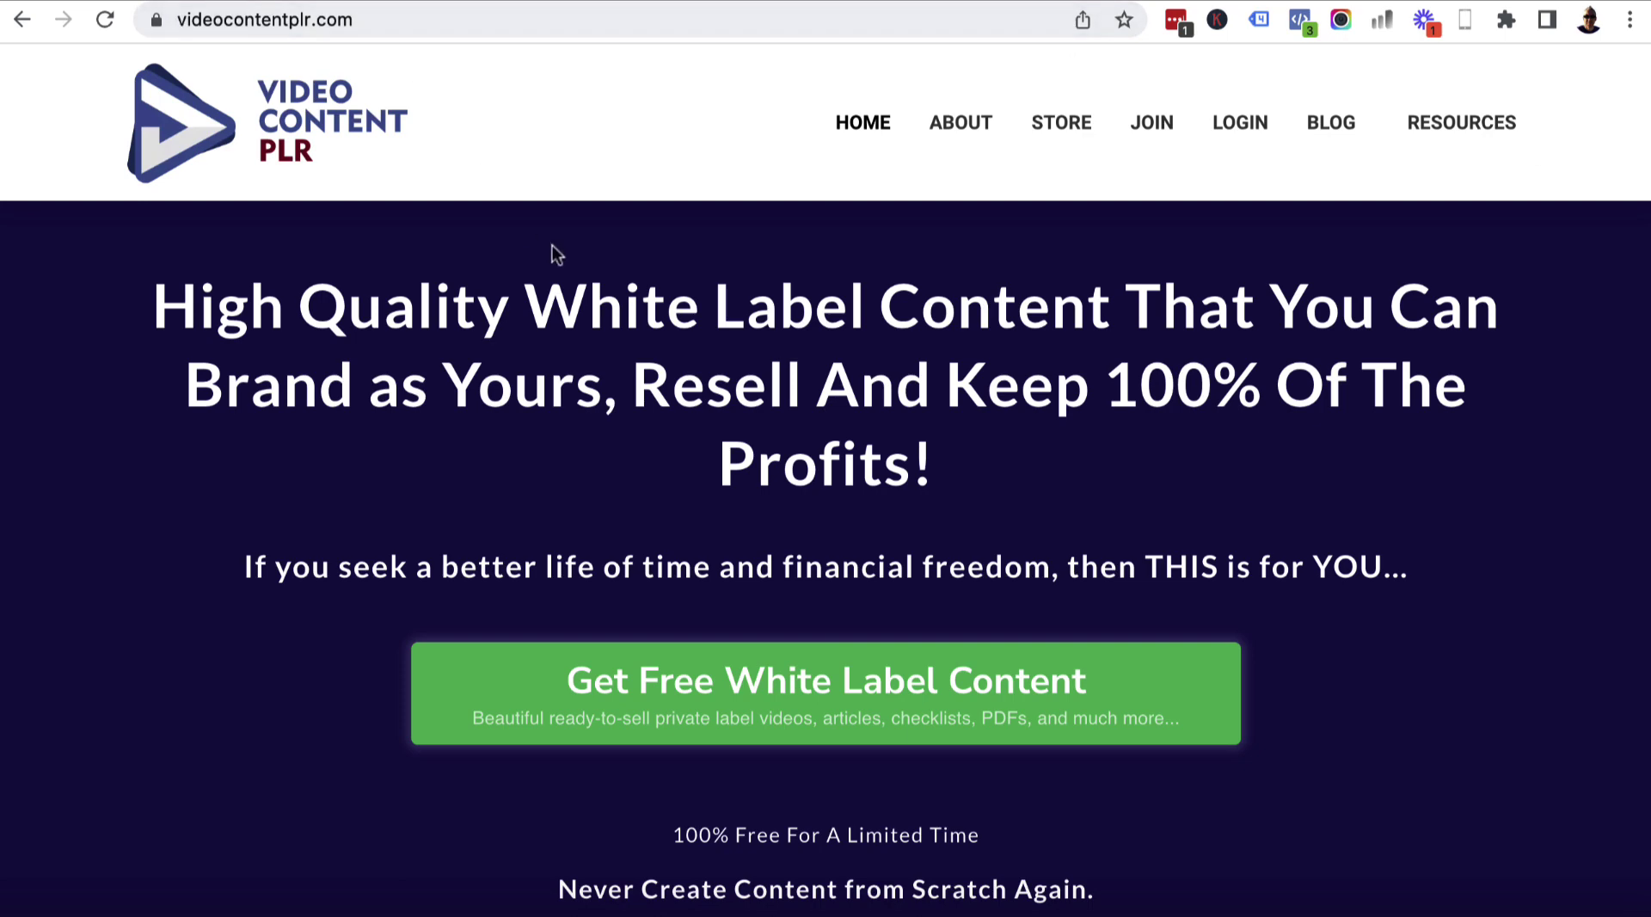
On the Video Content PLR website, open the request form for the free white label content
click(784, 683)
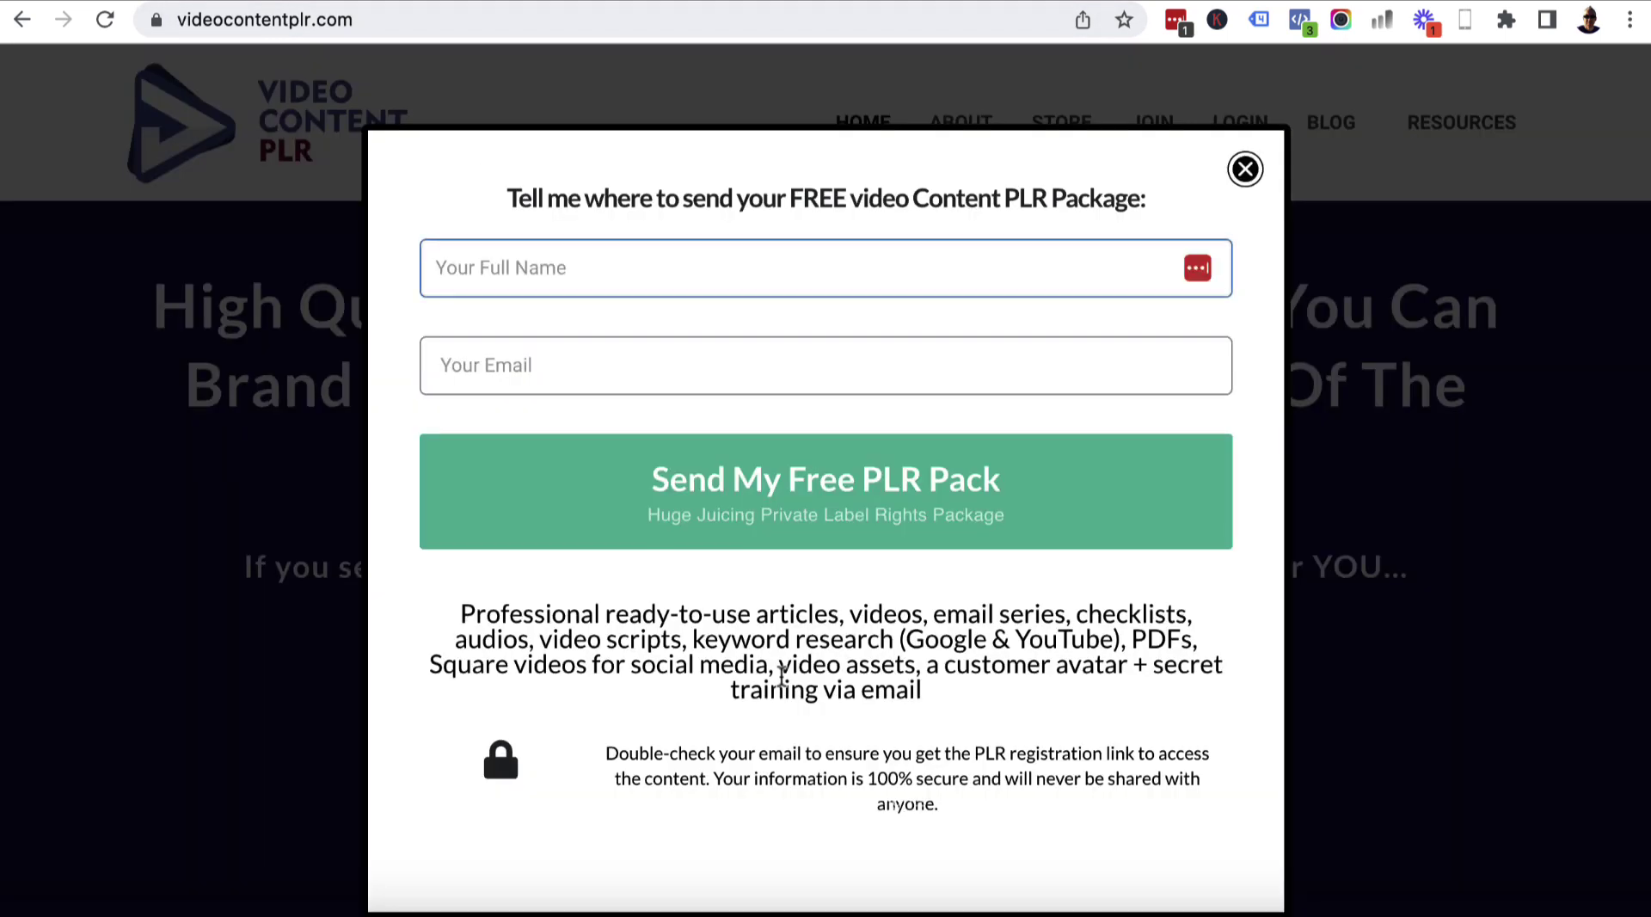